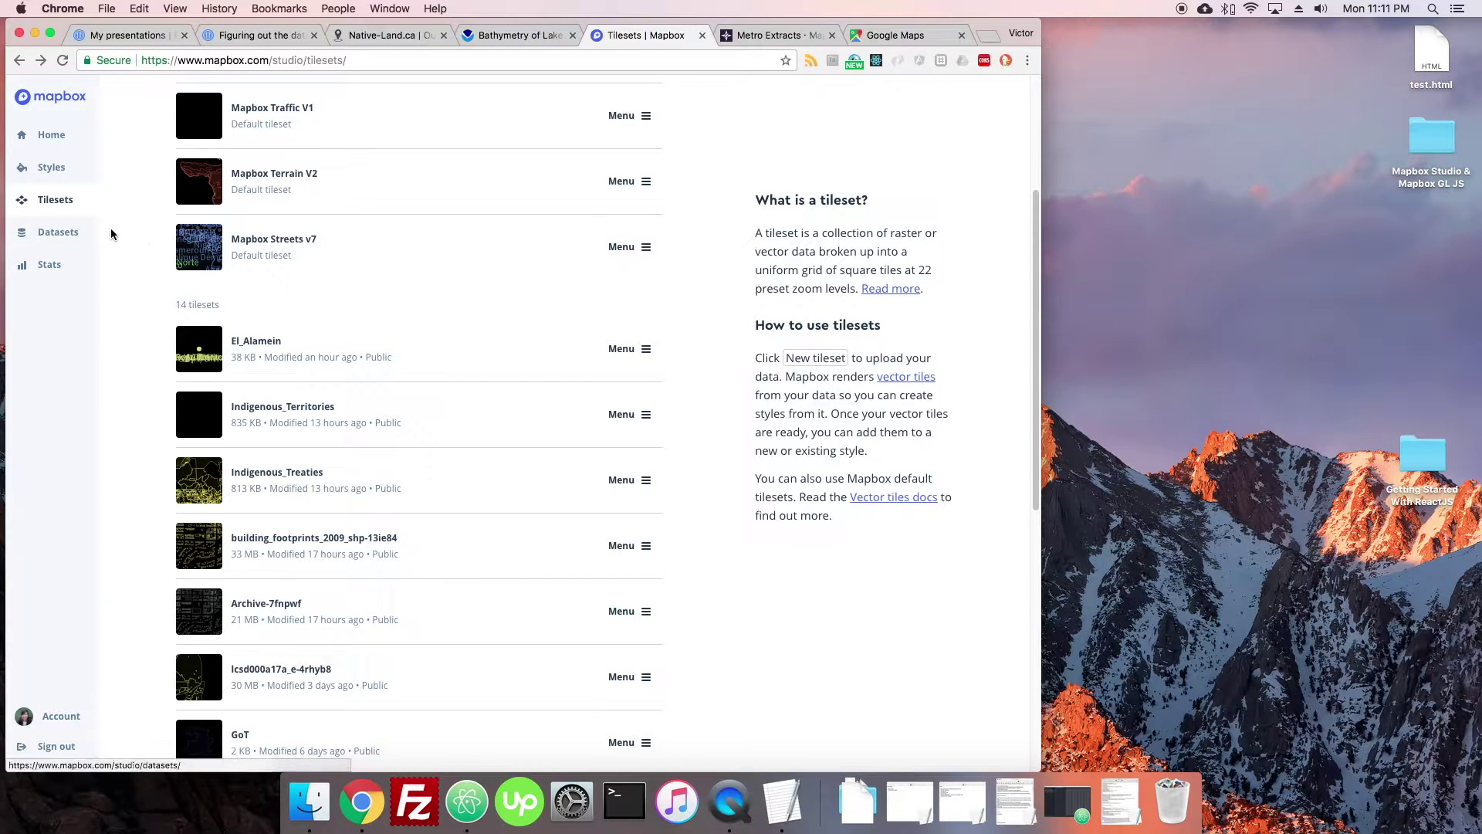
Open the Mapbox datasets list, and open the API documentation page on the Native Land site
left_click(59, 231)
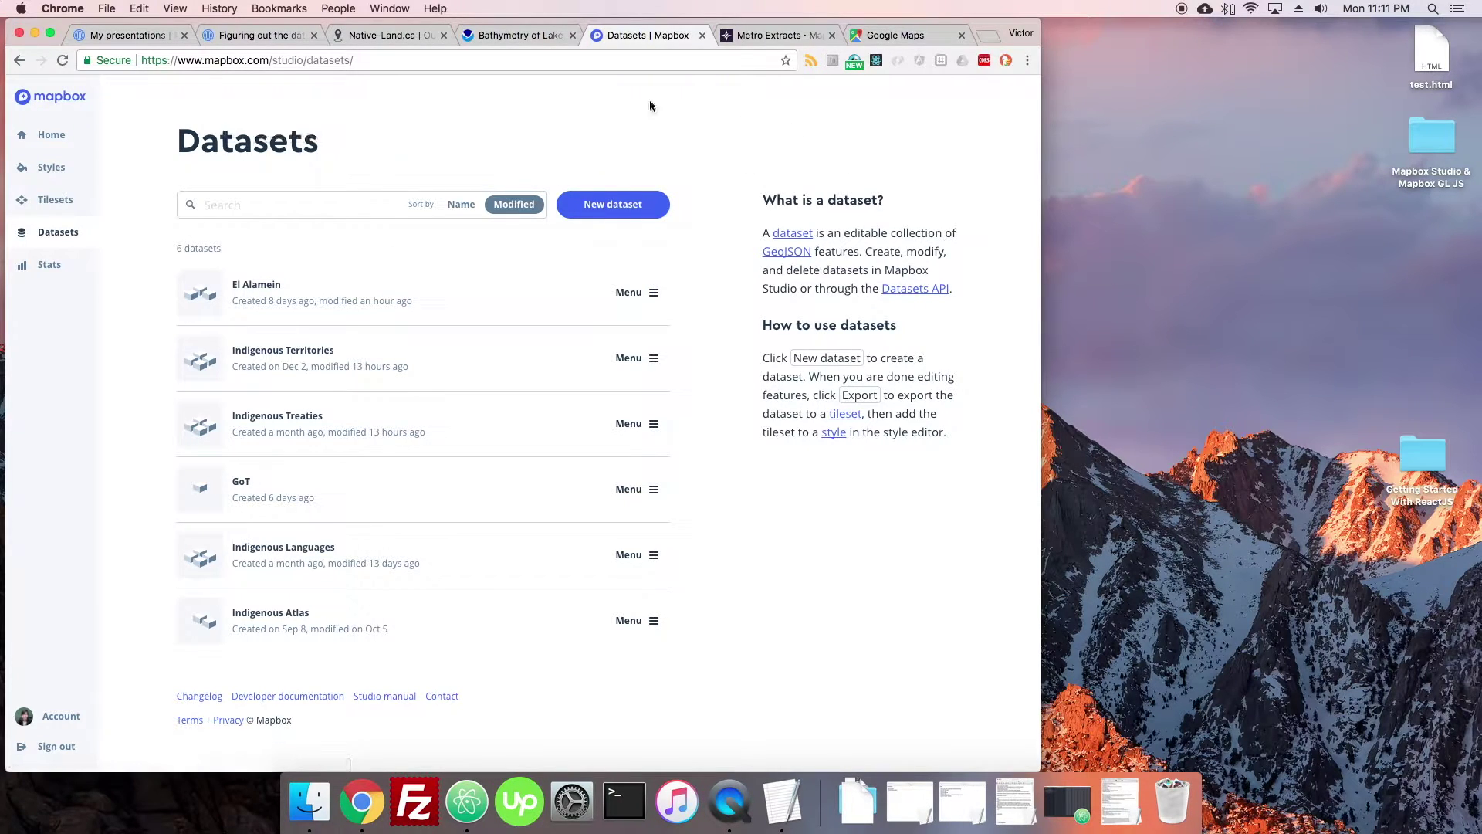
left_click(370, 35)
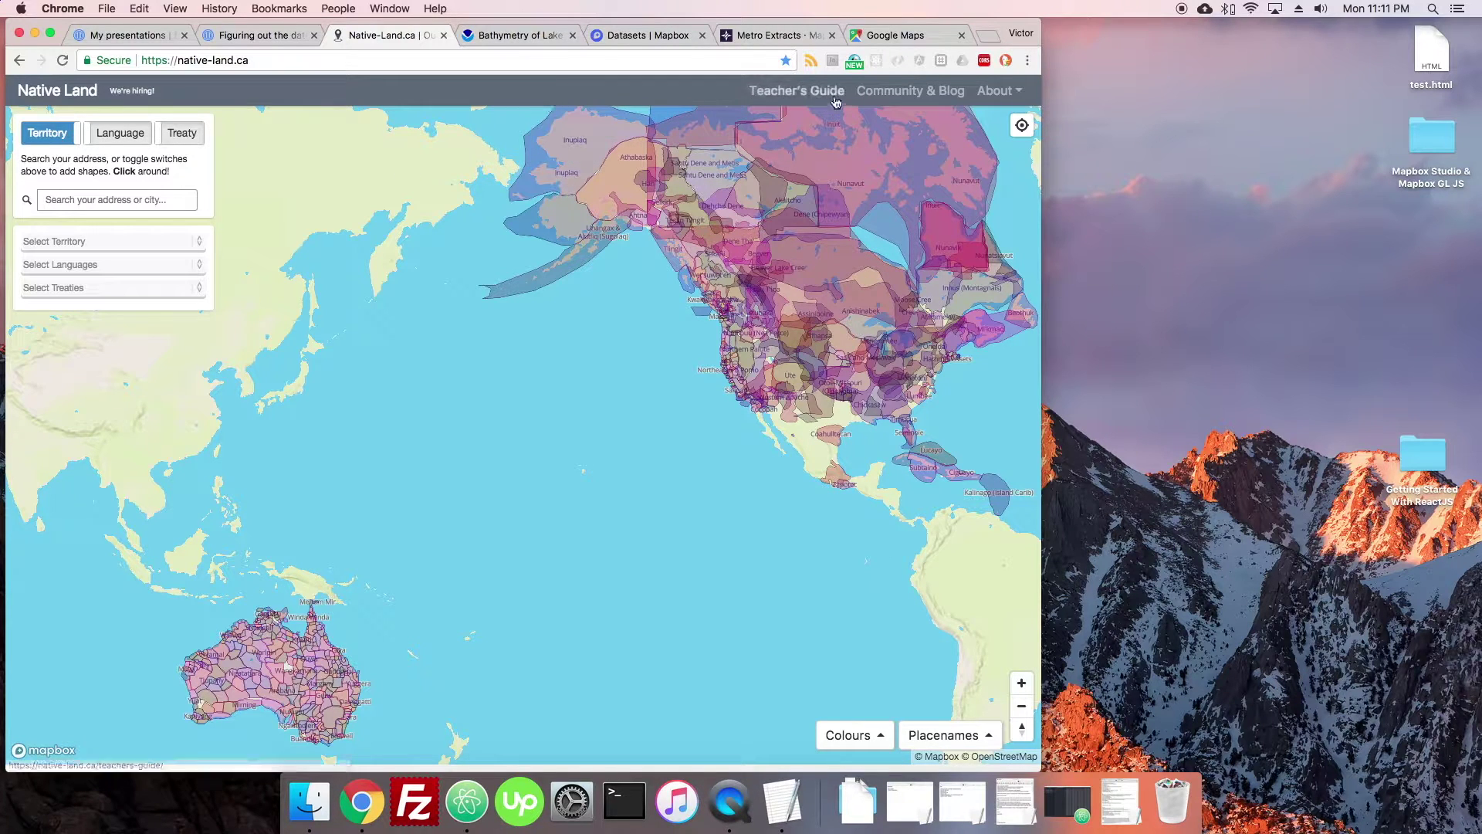
left_click(998, 91)
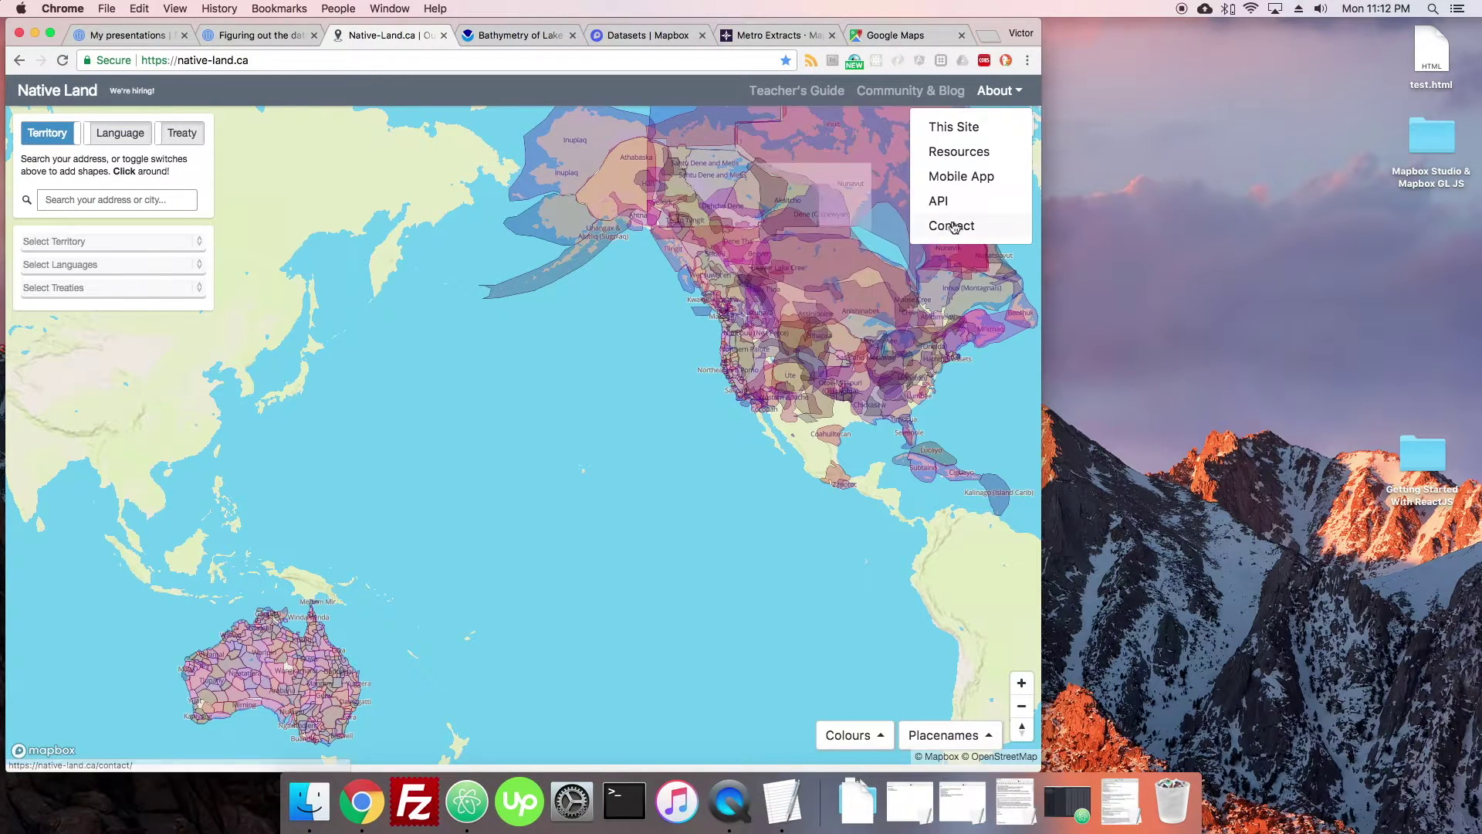
left_click(950, 199)
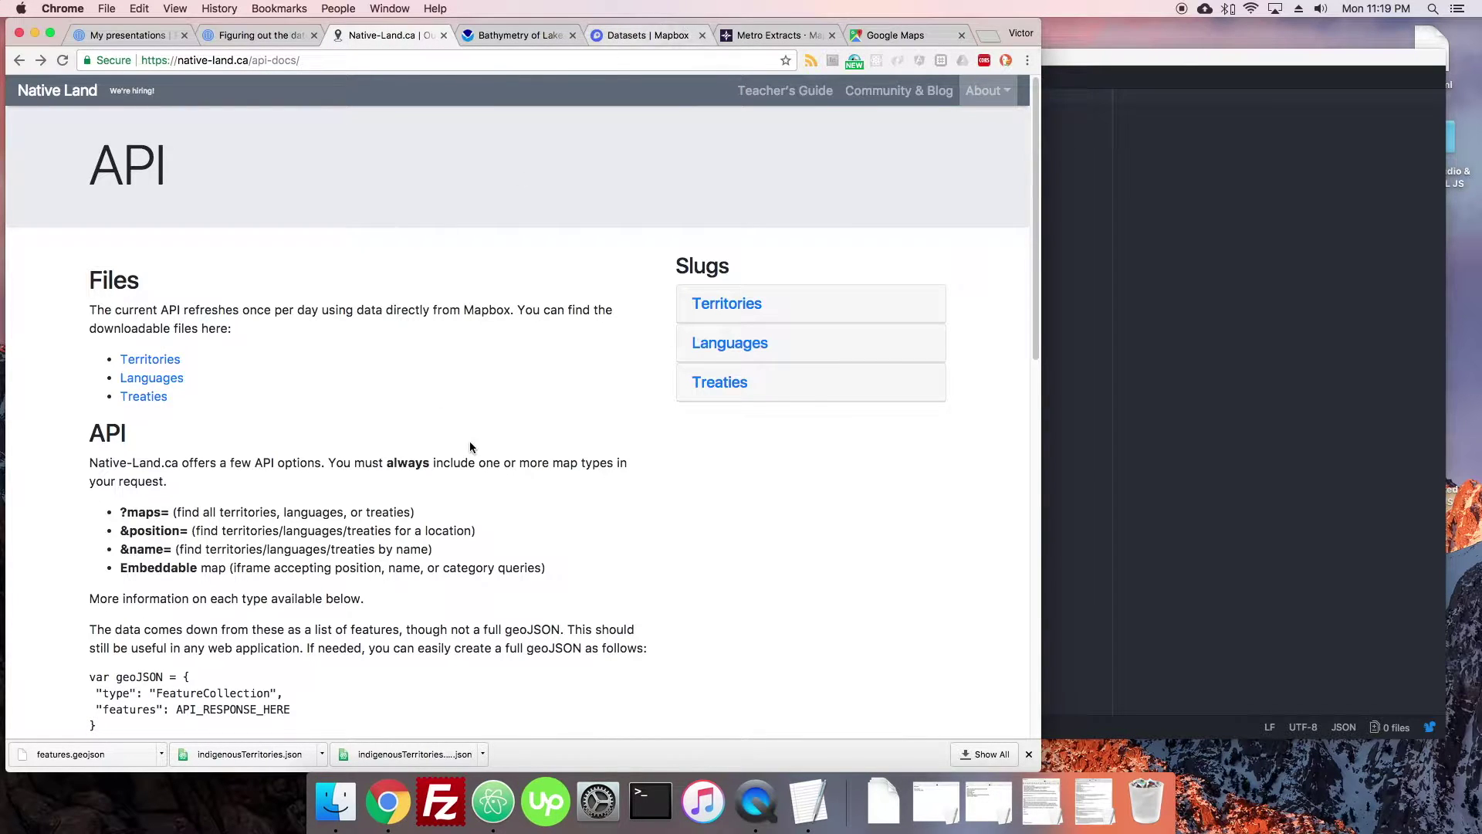
Create a new Mapbox dataset named features by uploading the features.geojson file
left_click(619, 36)
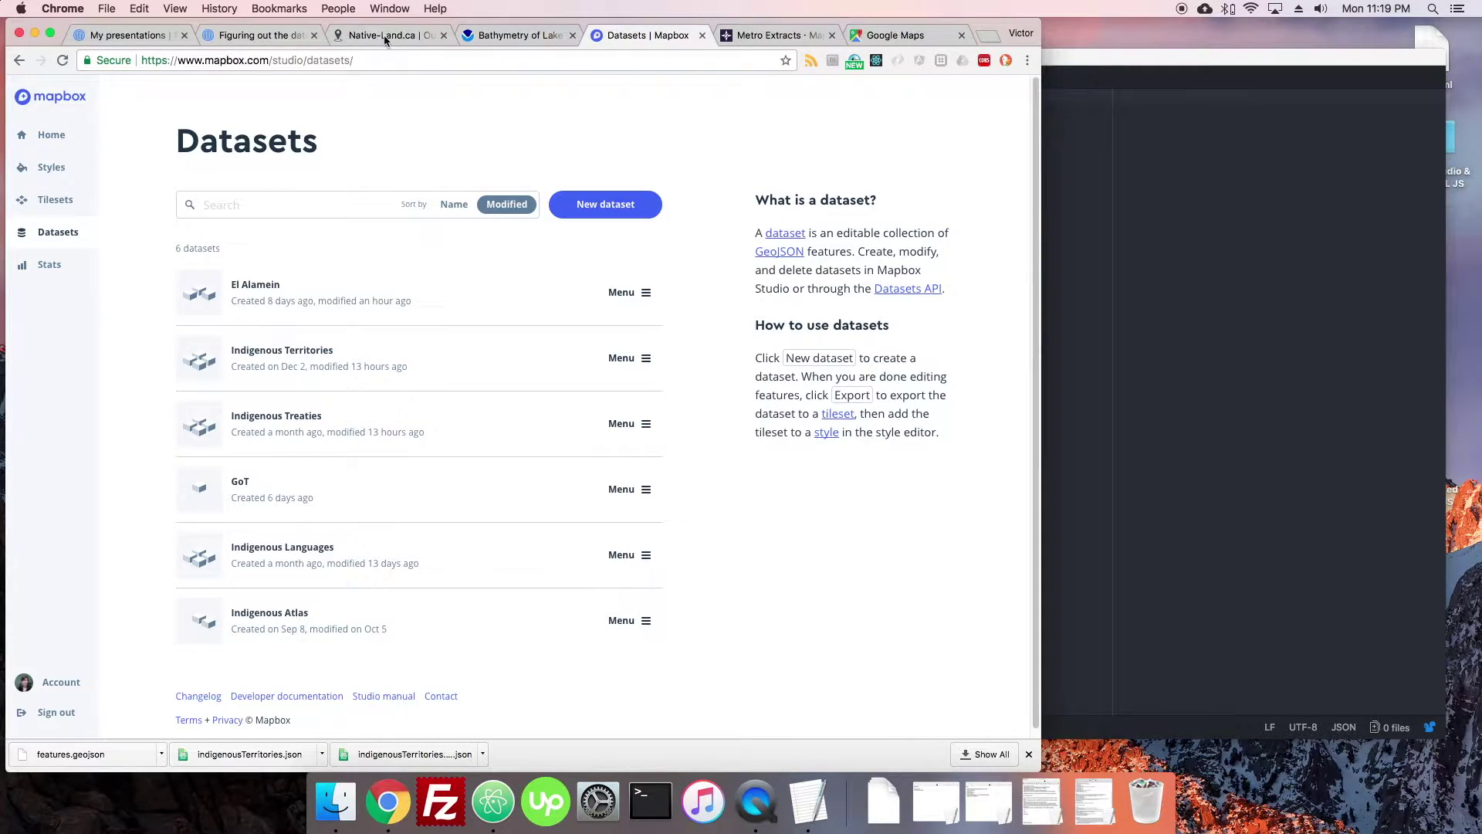
left_click(554, 206)
left_click(701, 165)
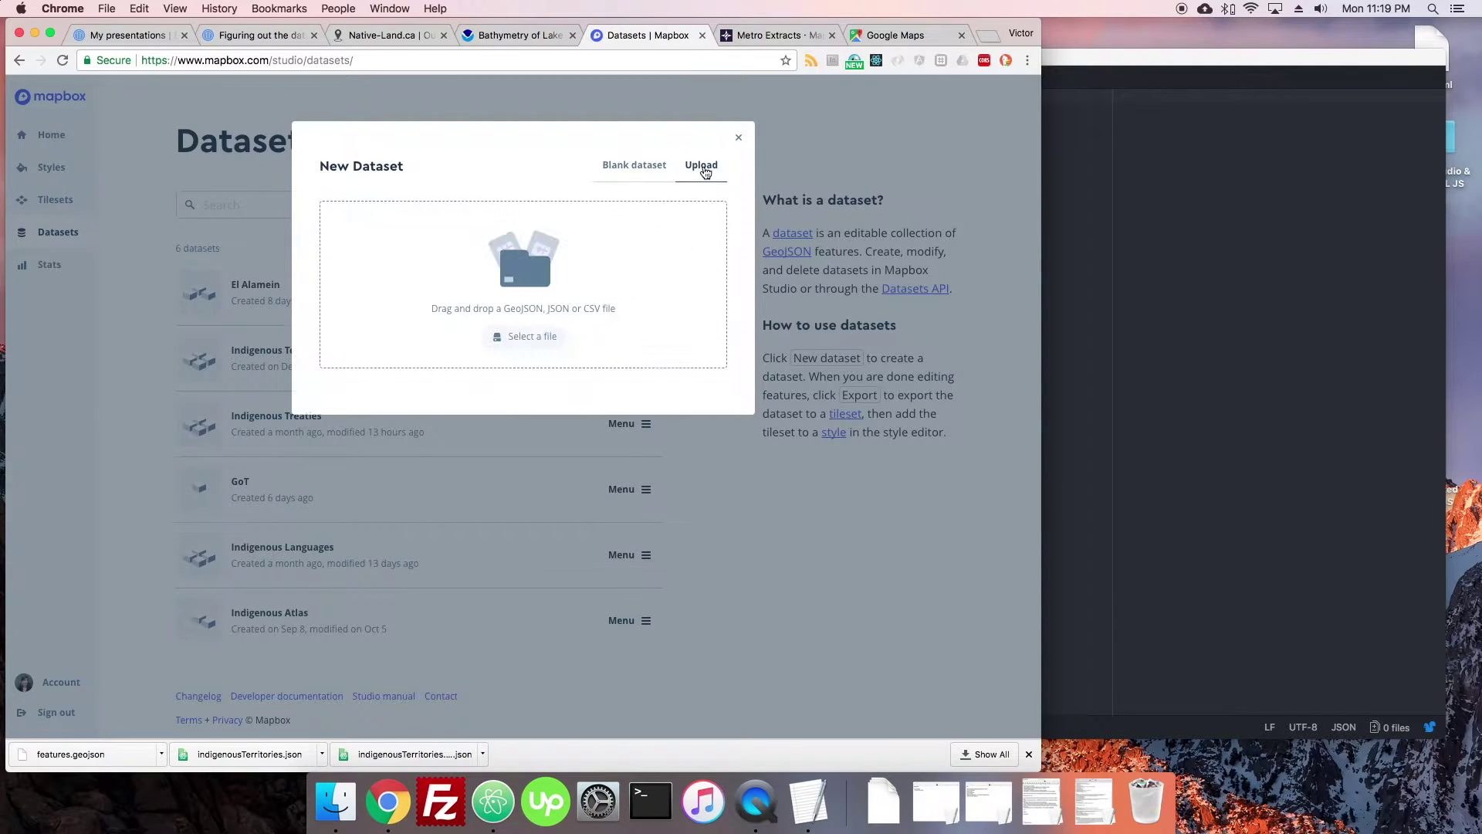
left_click(884, 802)
left_click_drag(634, 193, 538, 340)
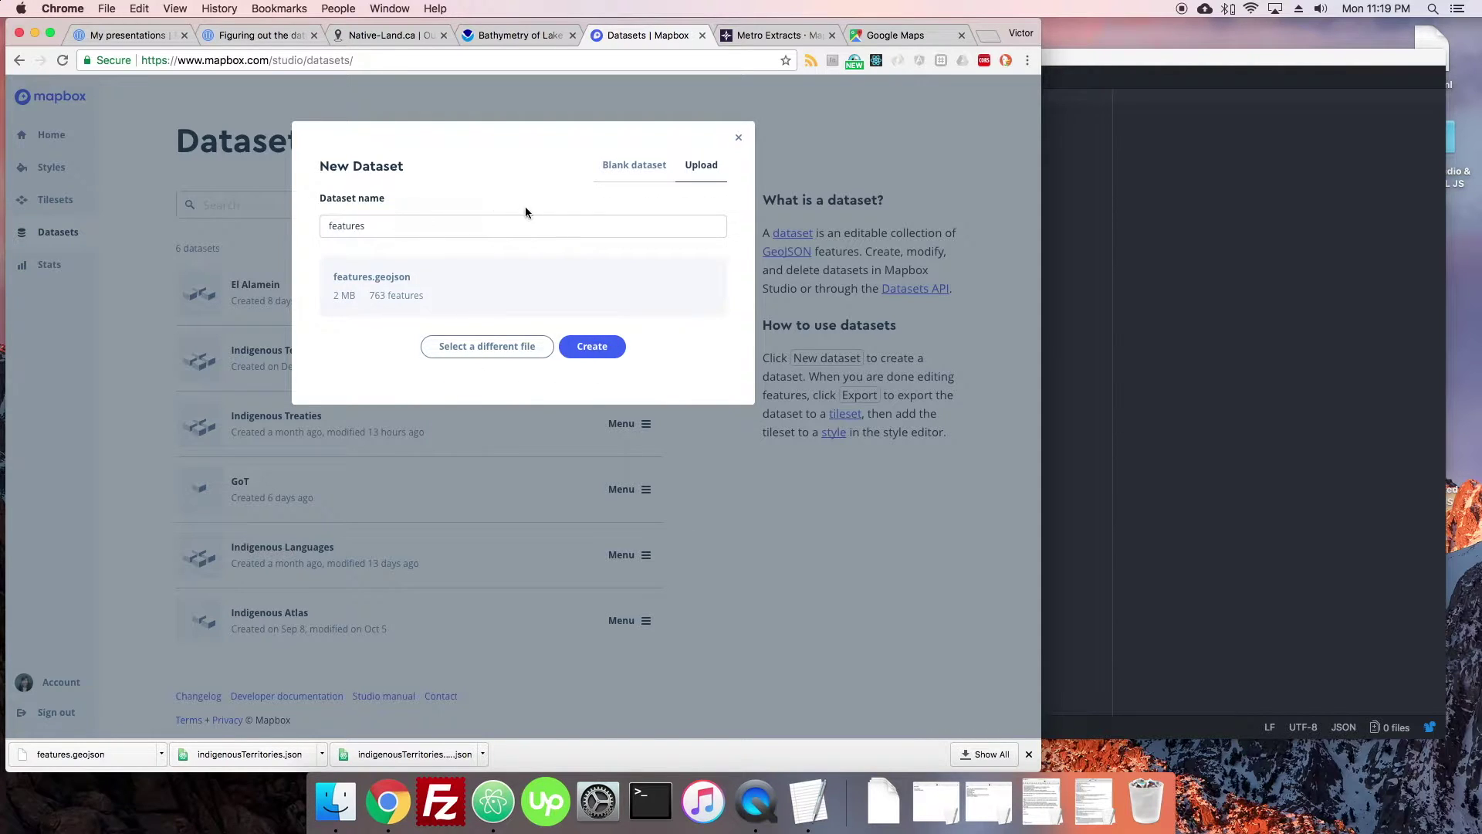
left_click(590, 351)
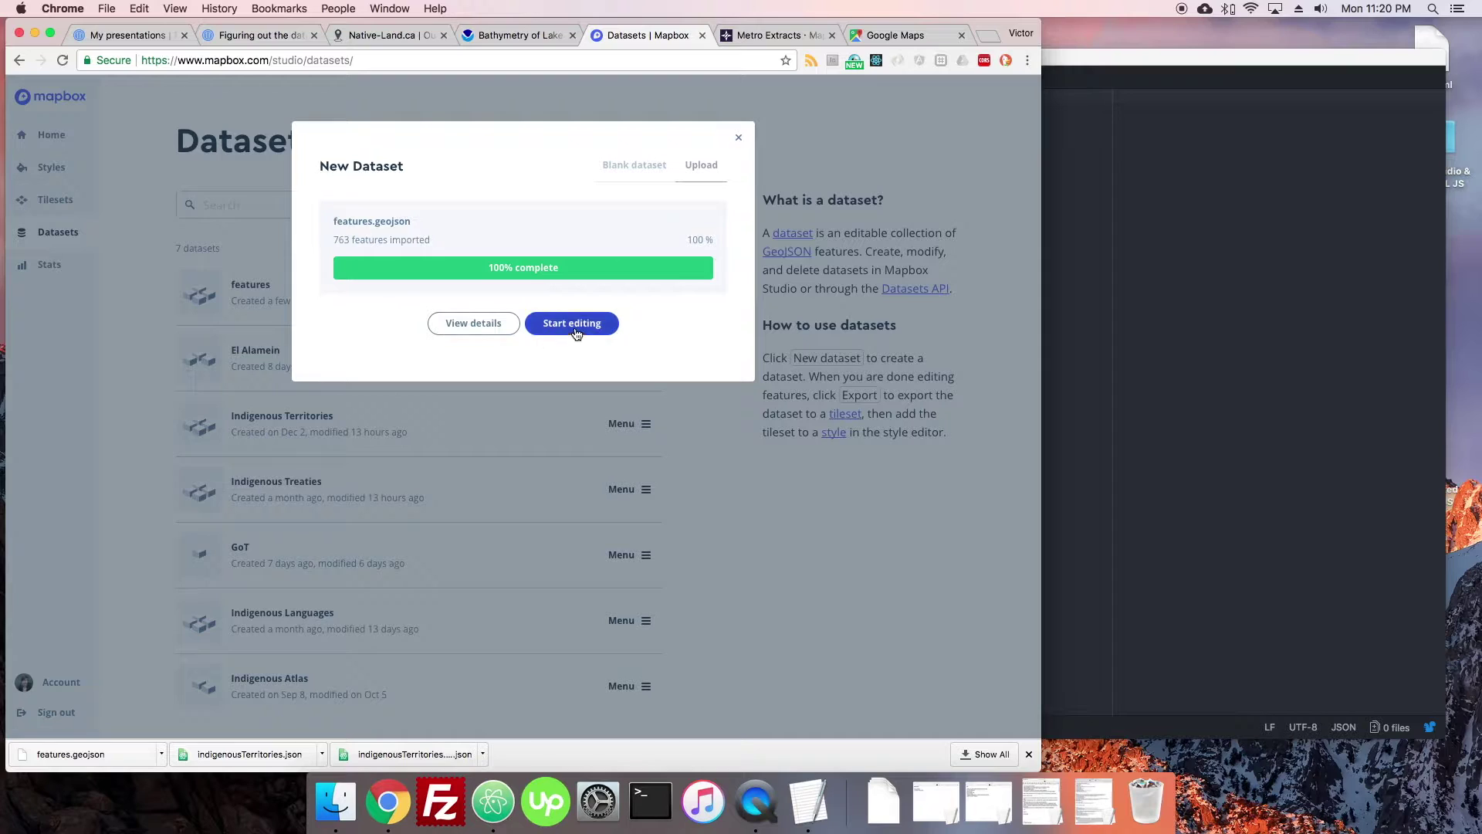
Open the uploaded features dataset for editing, and view the Native Land home map while it loads
left_click(537, 331)
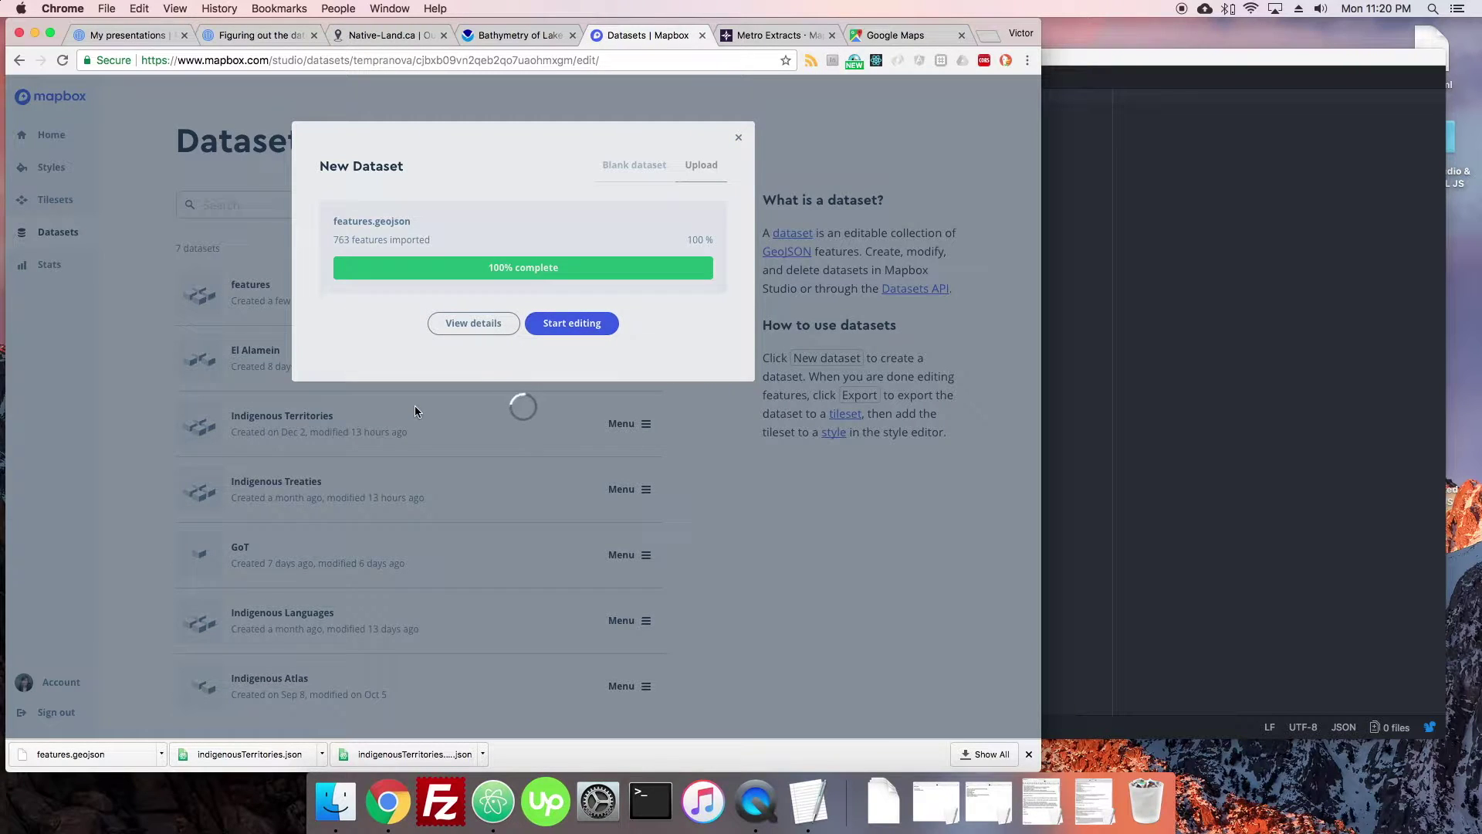
left_click(386, 35)
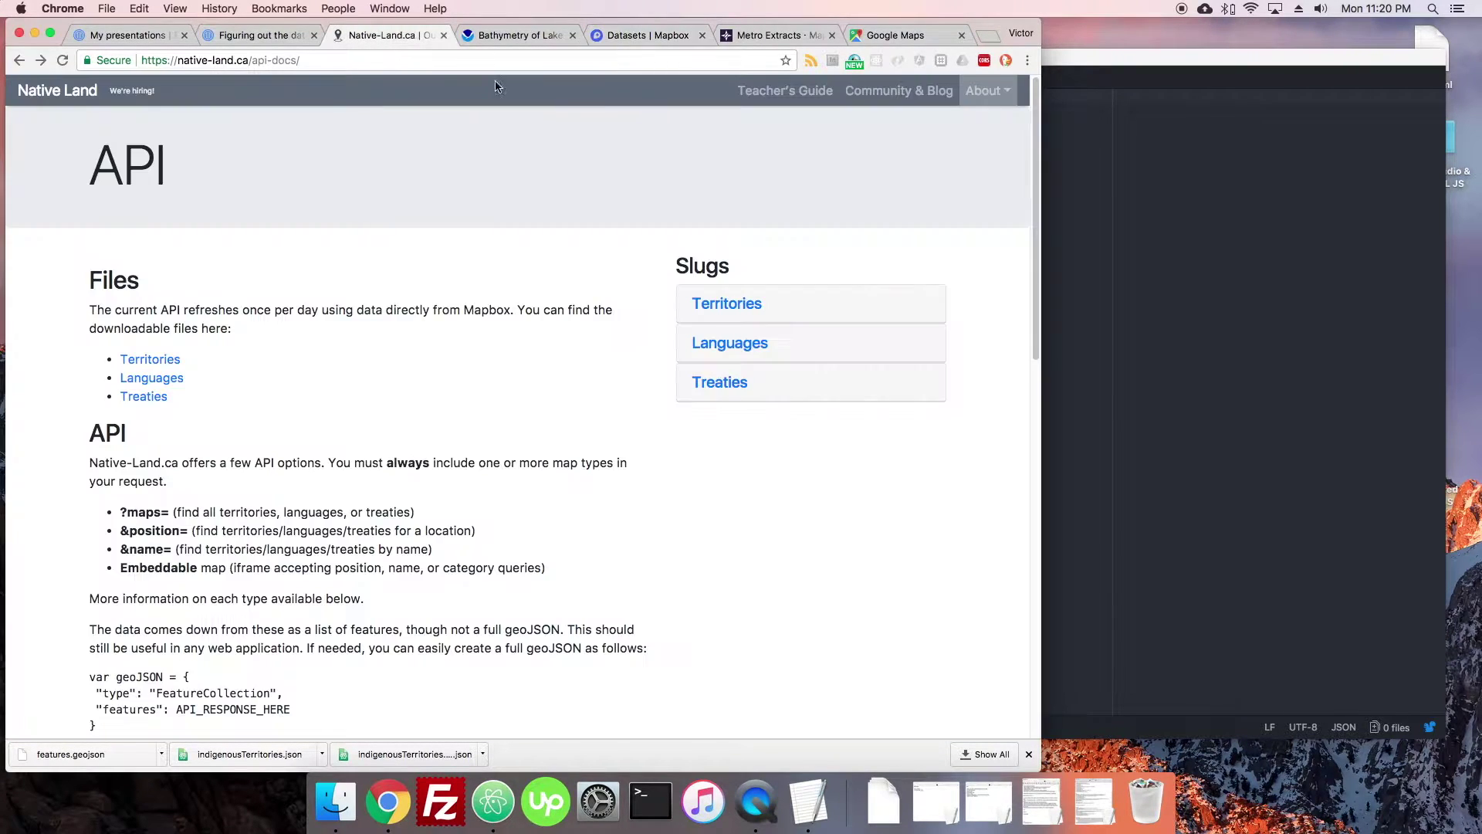
left_click(96, 111)
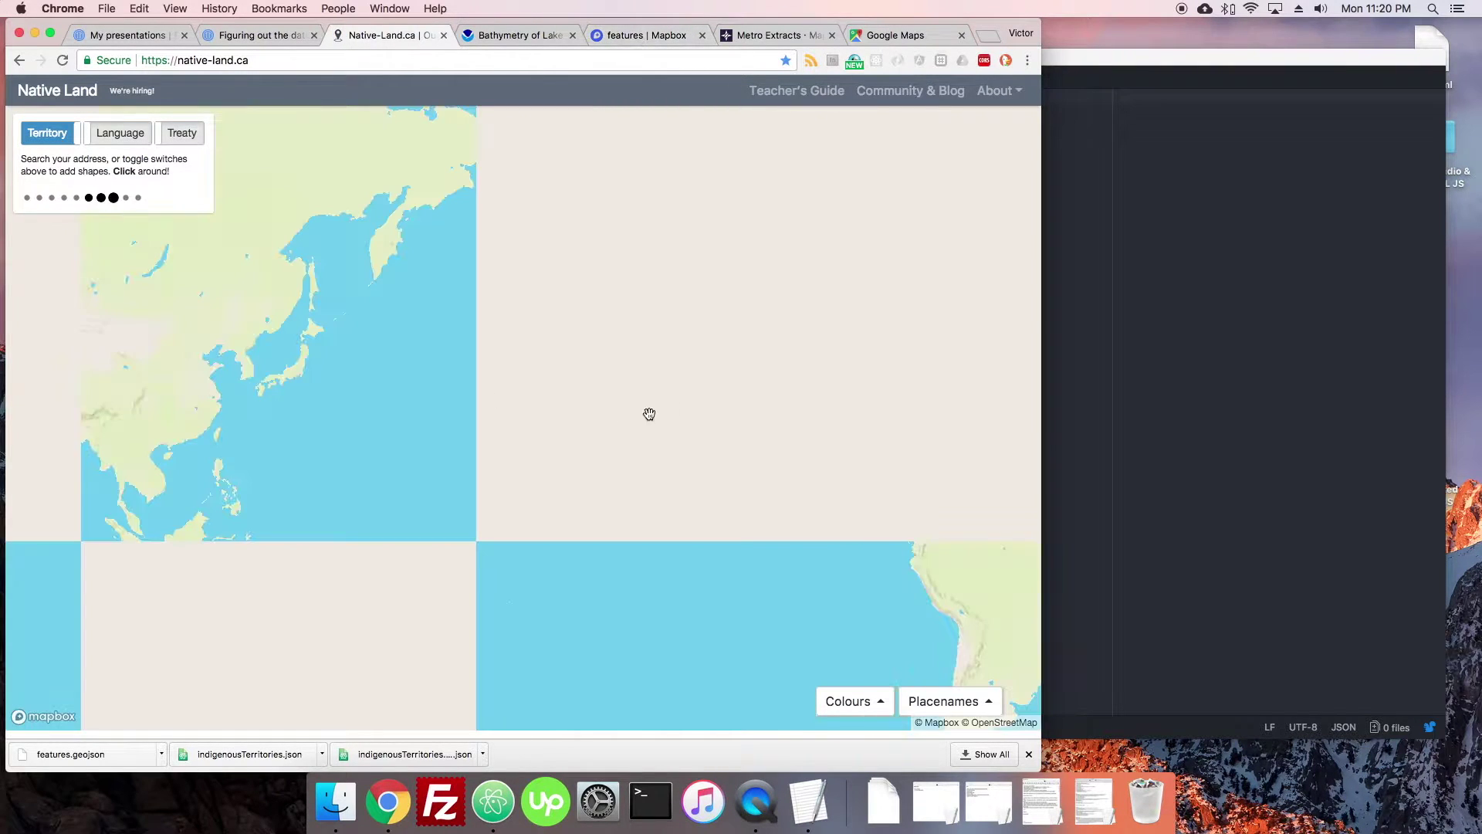
left_click(636, 36)
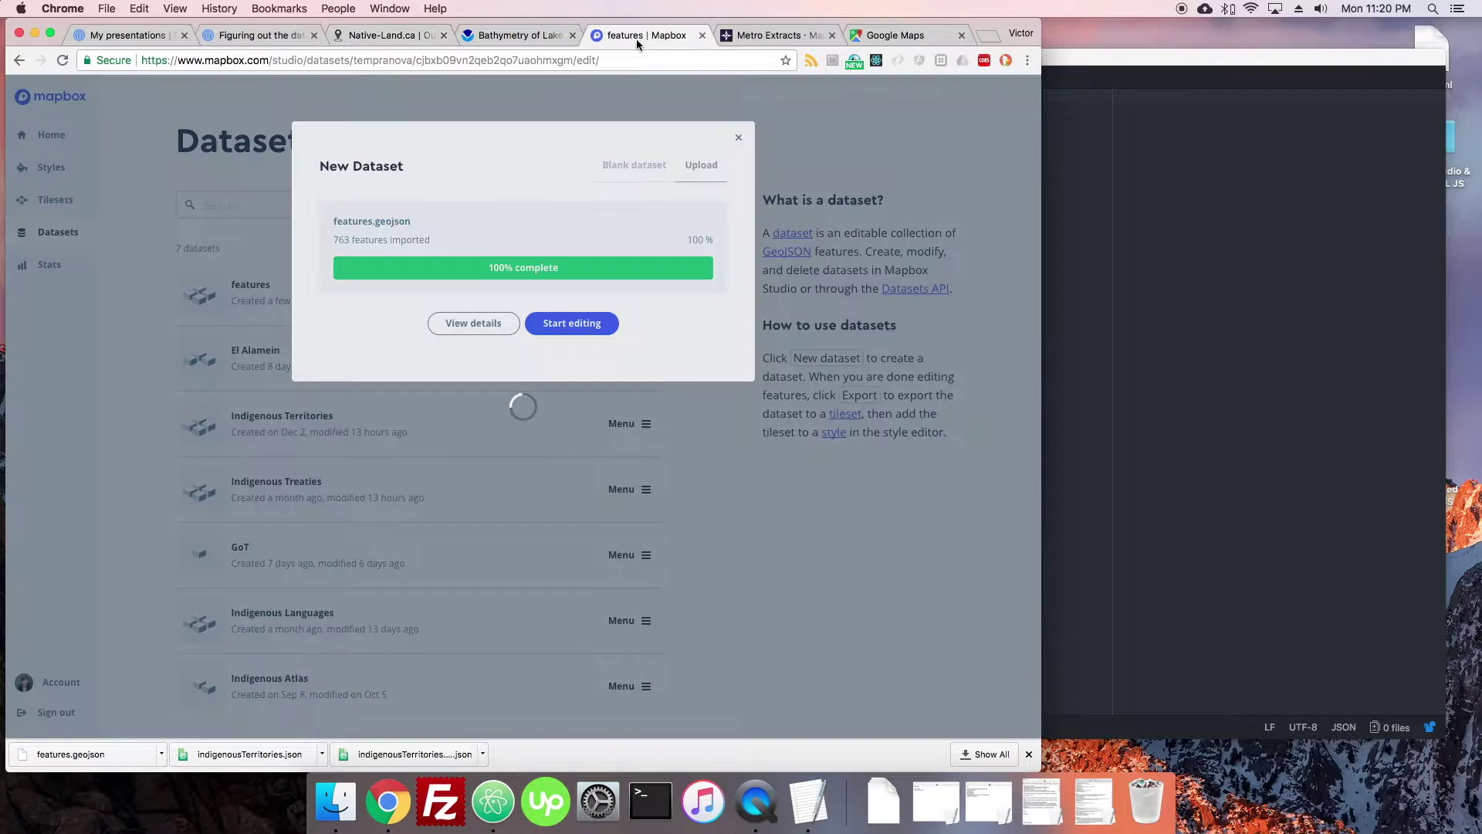
left_click(566, 319)
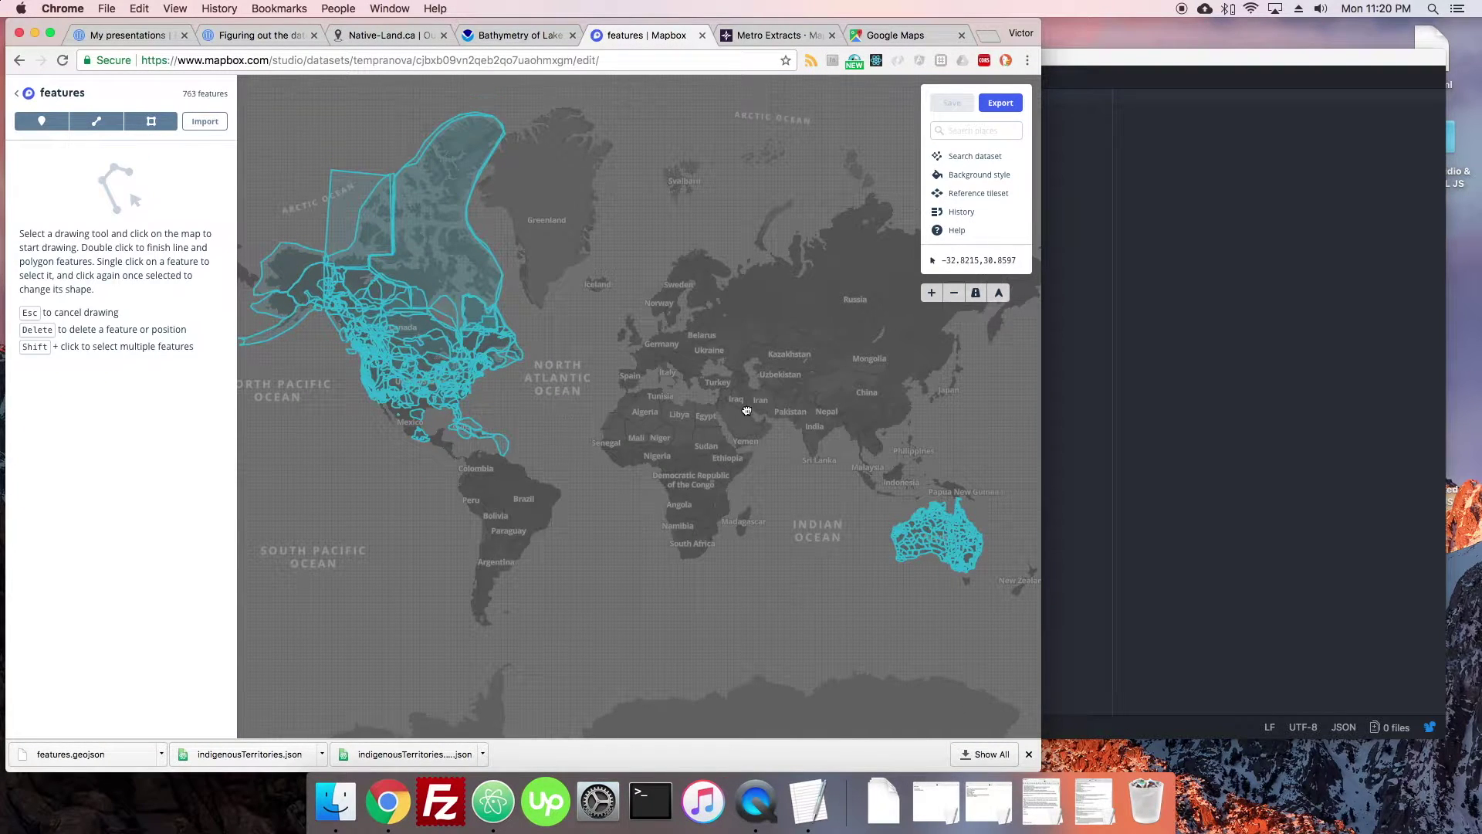
Inspect the properties of the Inuvialuit, Nunavut and Métis territory polygons in northern North America
double_click(411, 272)
scroll(412, 272, "down", 3)
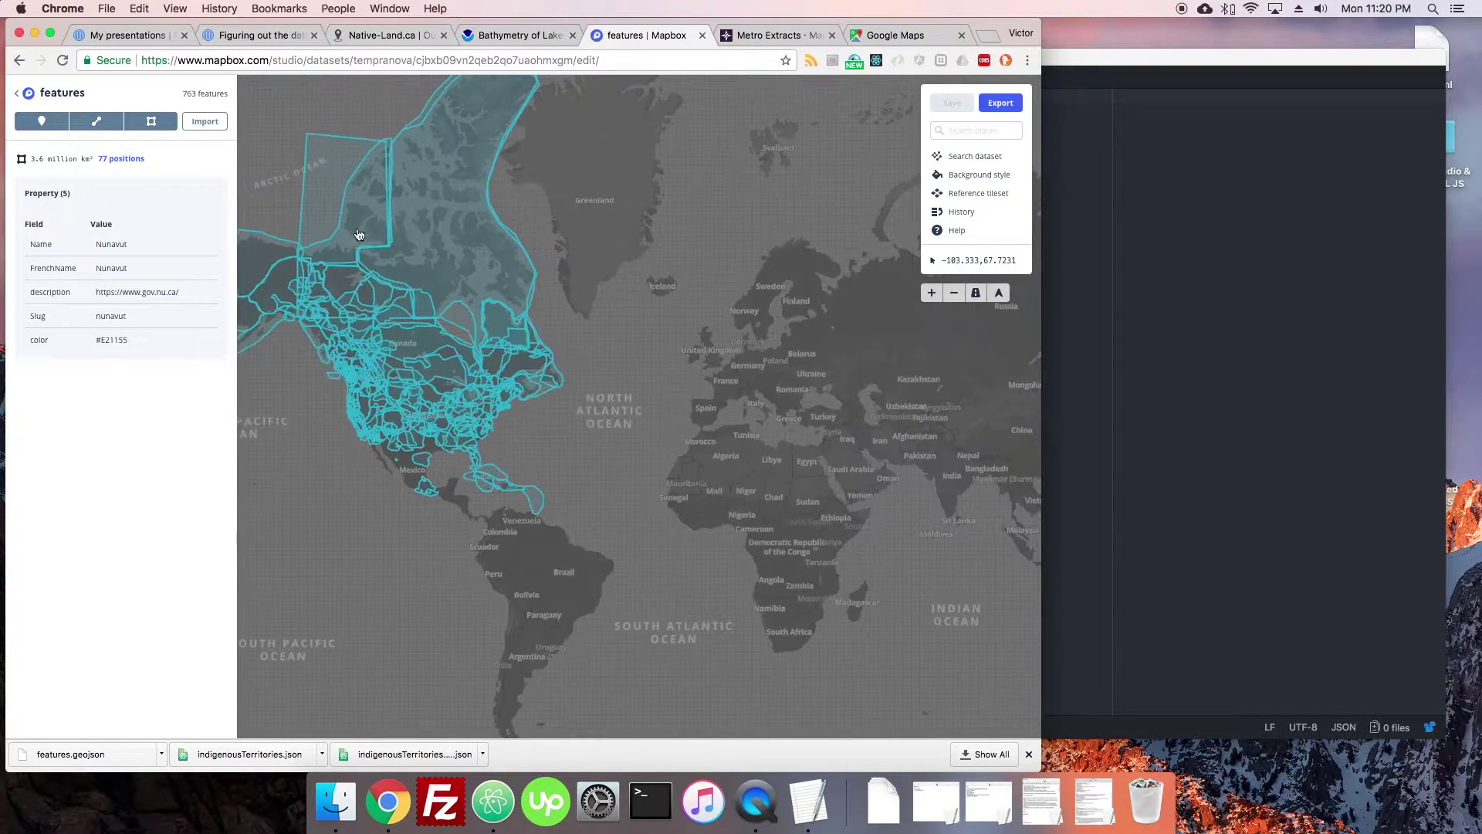
left_click(366, 226)
left_click(295, 230)
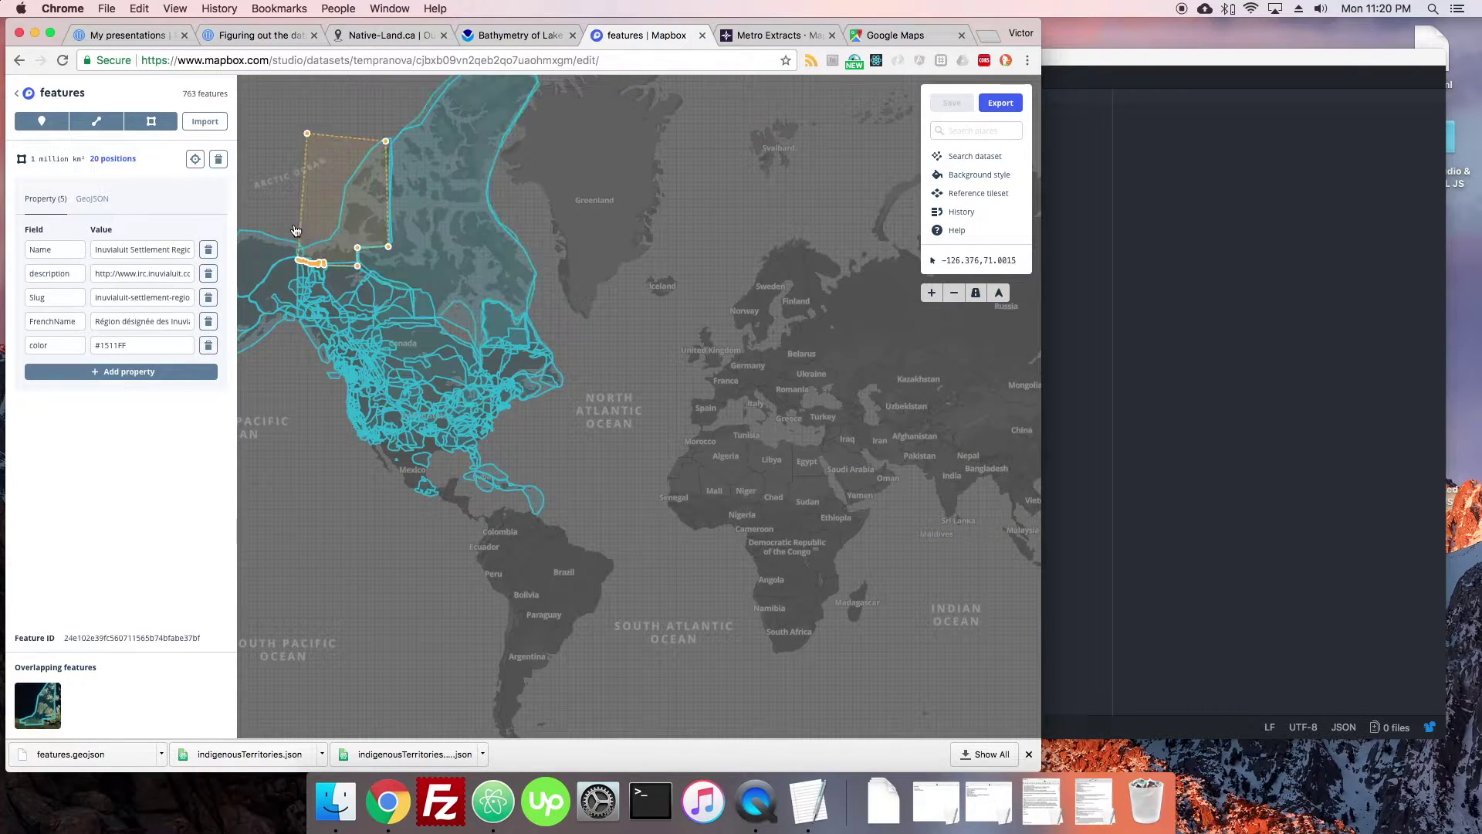
left_click(494, 241)
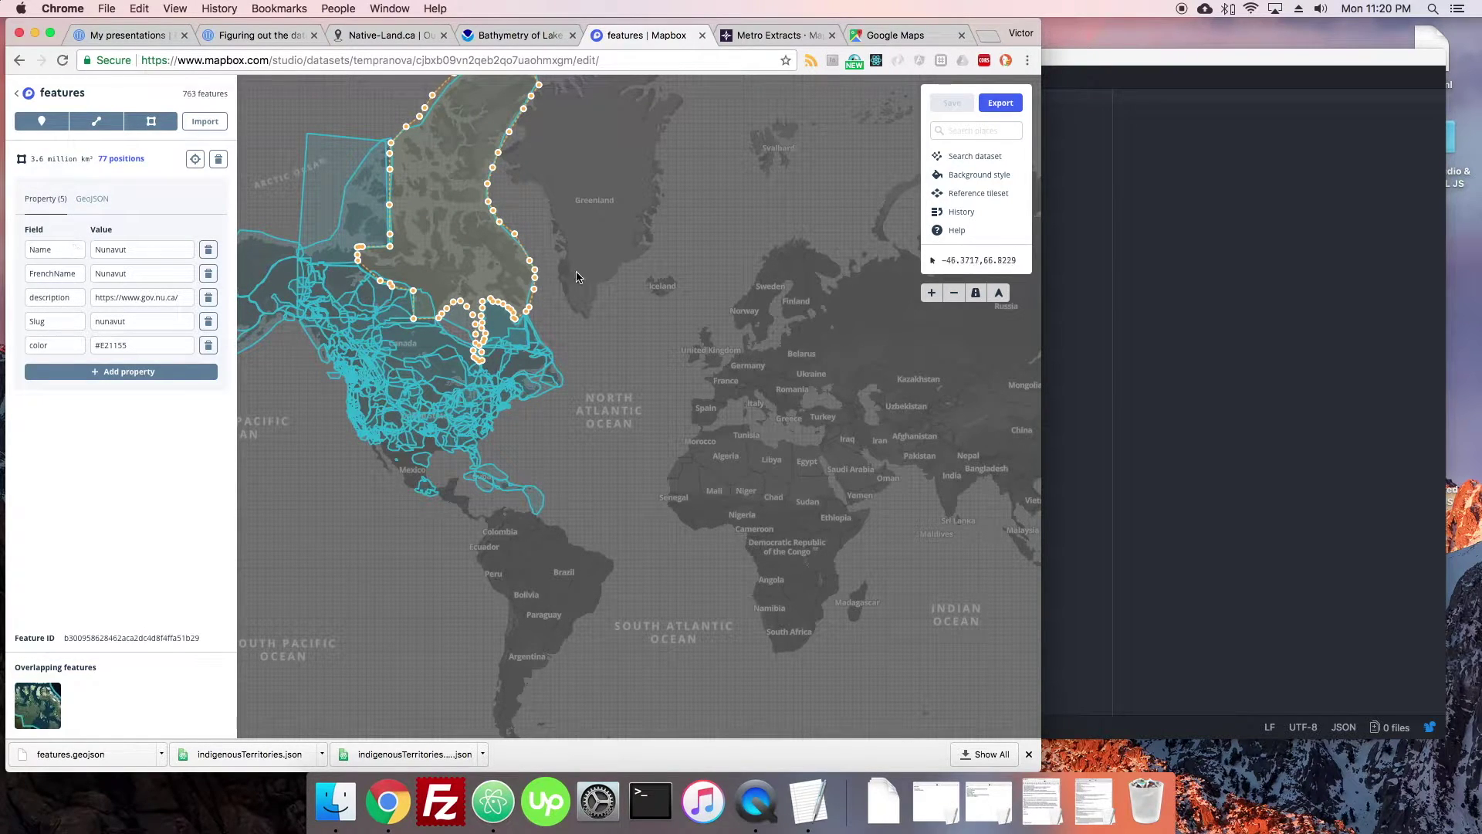
left_click(429, 351)
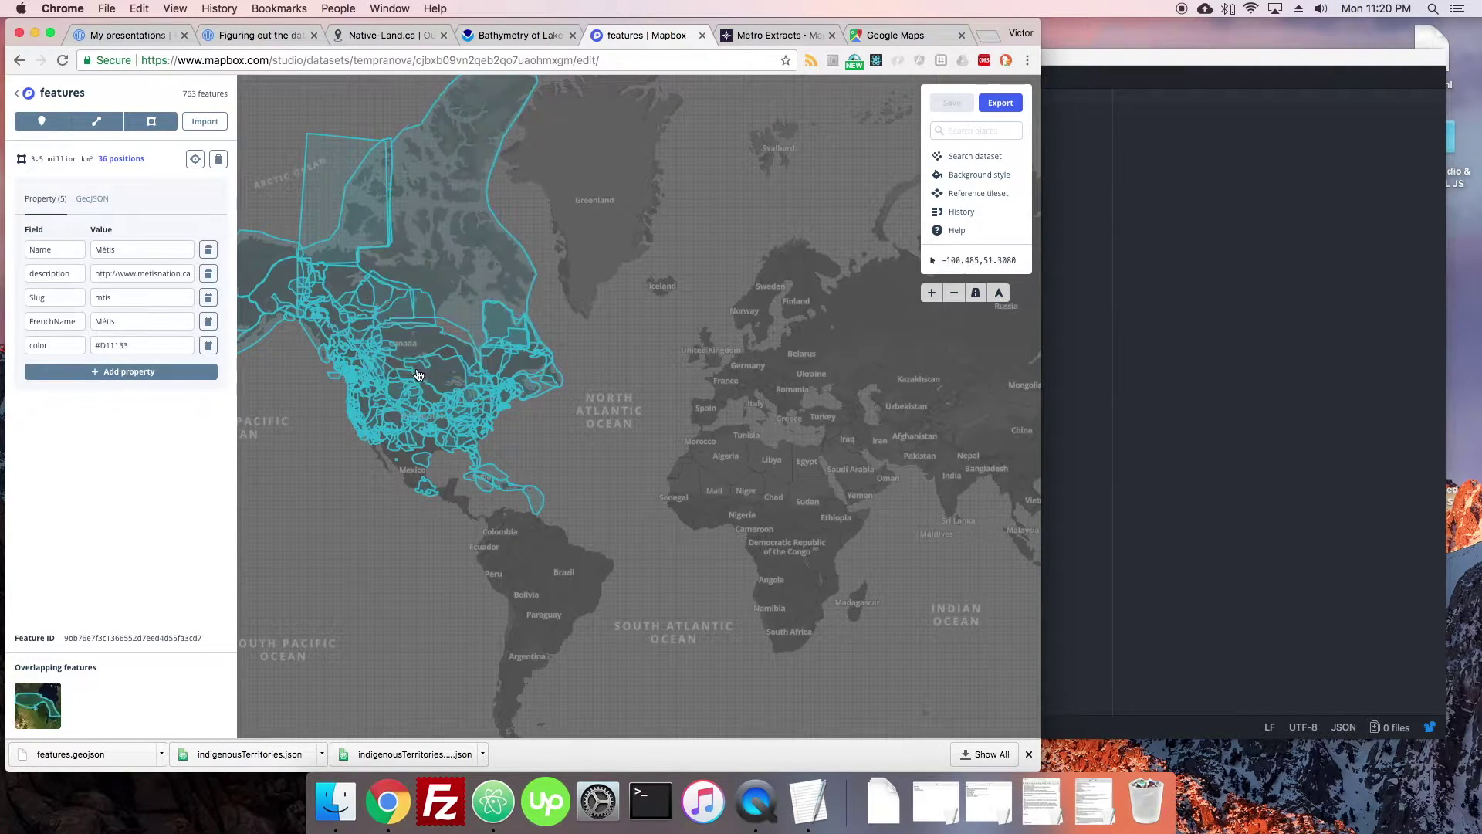
Inspect the properties of the smaller Osage, Atikamekw and Cahuilla territory polygons
left_click(410, 421)
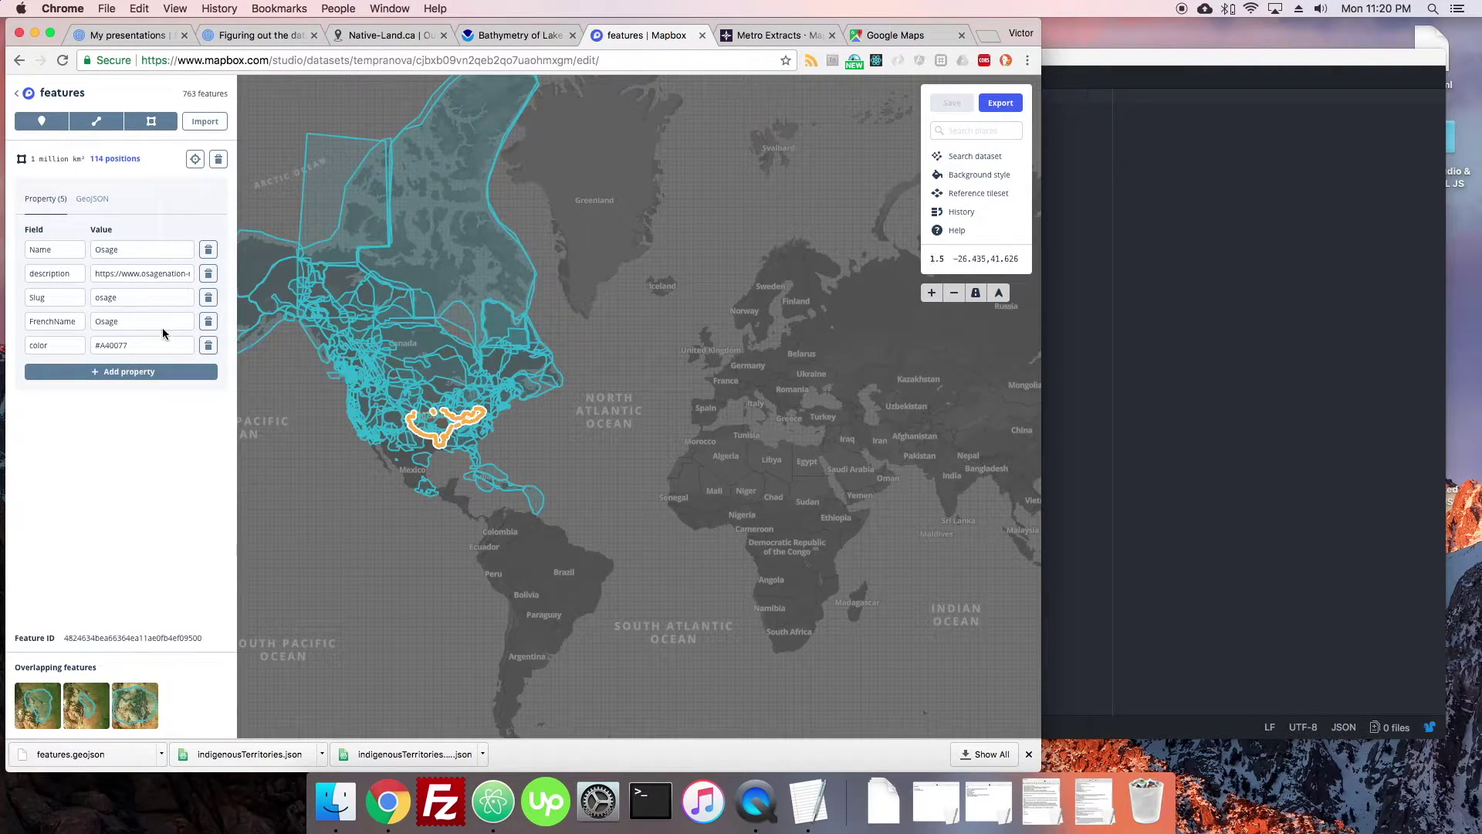
left_click(498, 383)
scroll(375, 409, "up", 1)
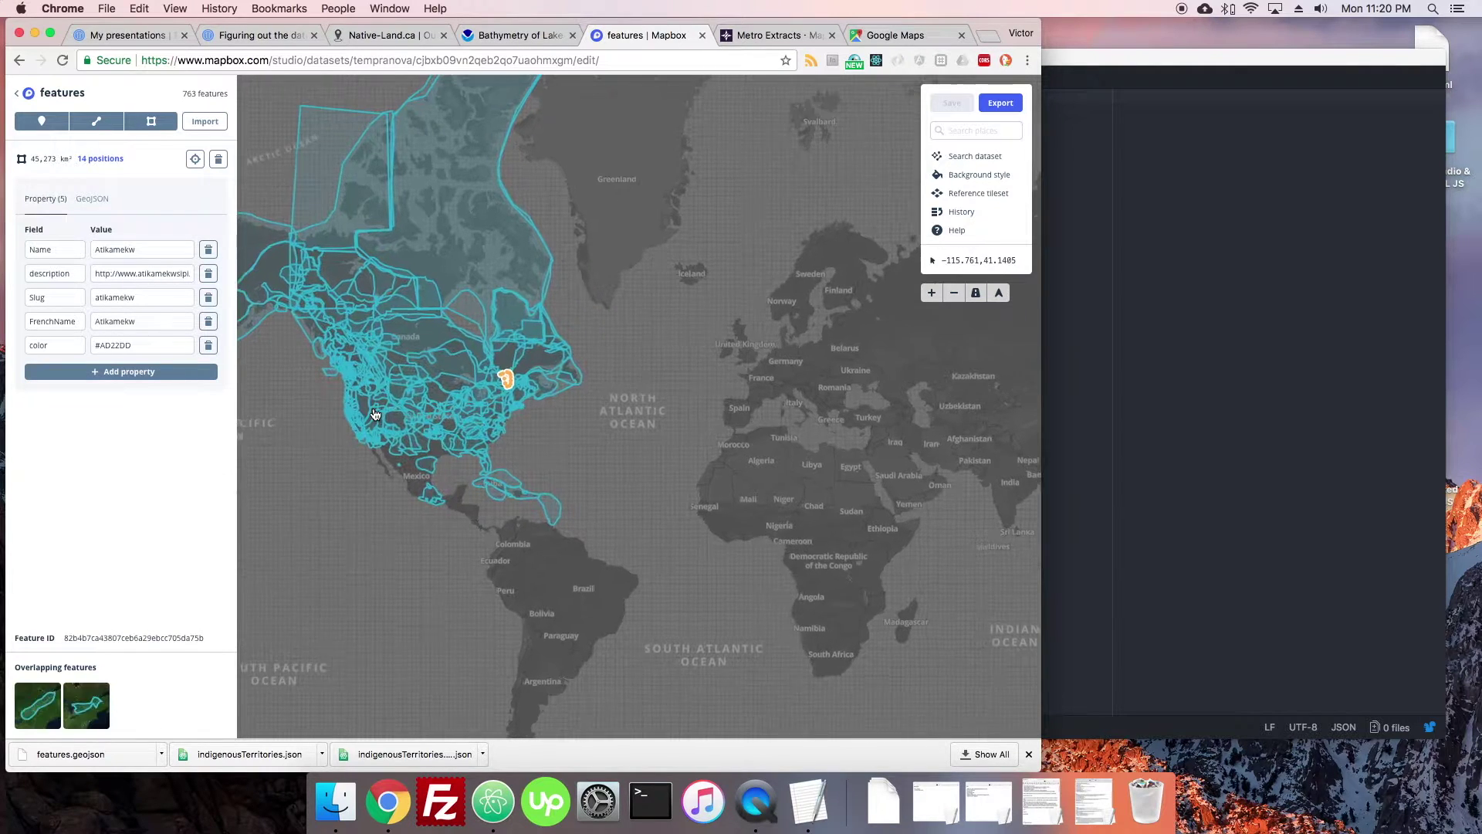
left_click(368, 430)
scroll(369, 434, "up", 3)
left_click(373, 447)
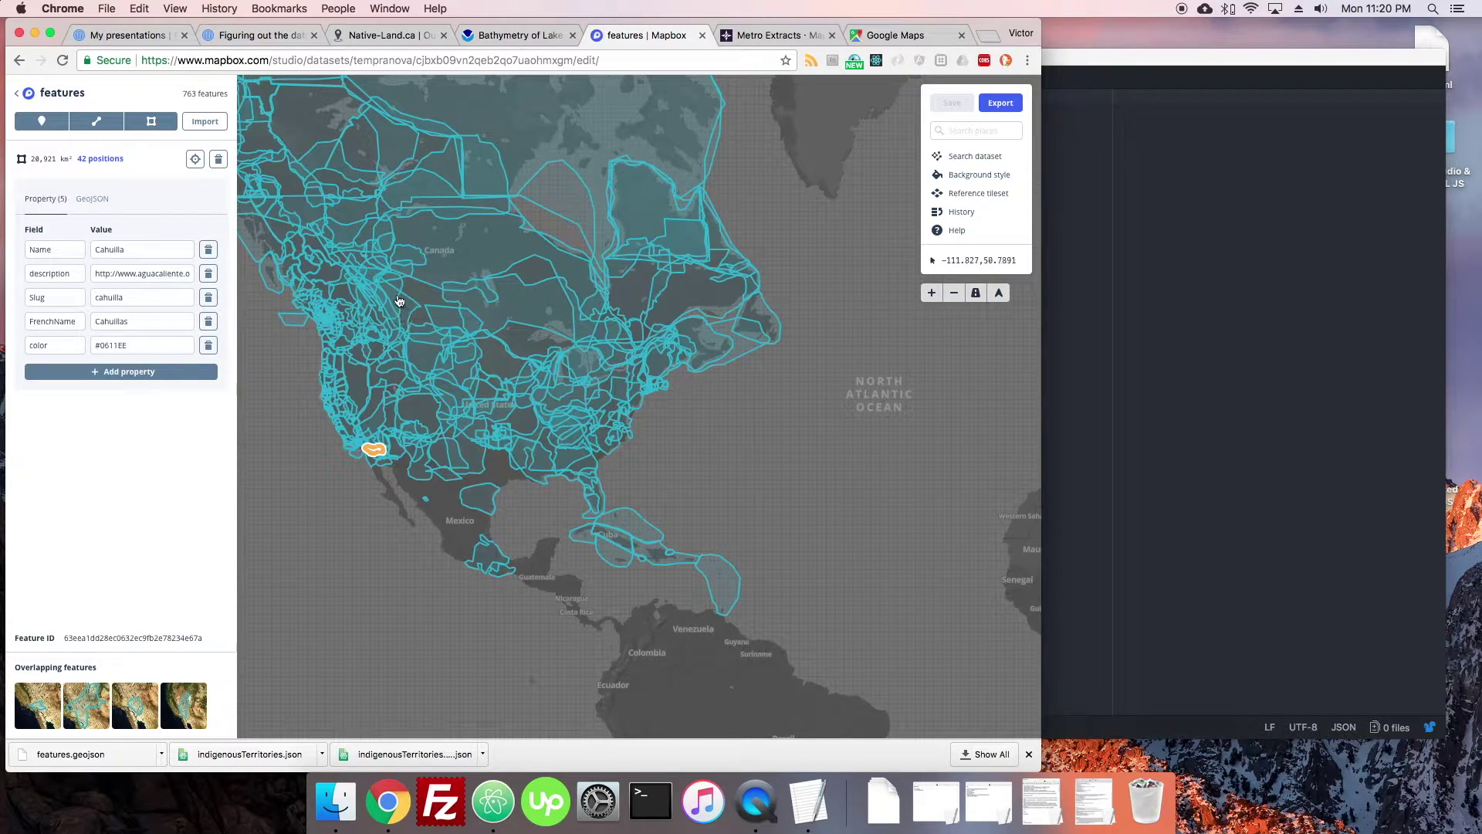
Select the Métis territory polygon in Canada and try to move its boundary points
left_click(497, 257)
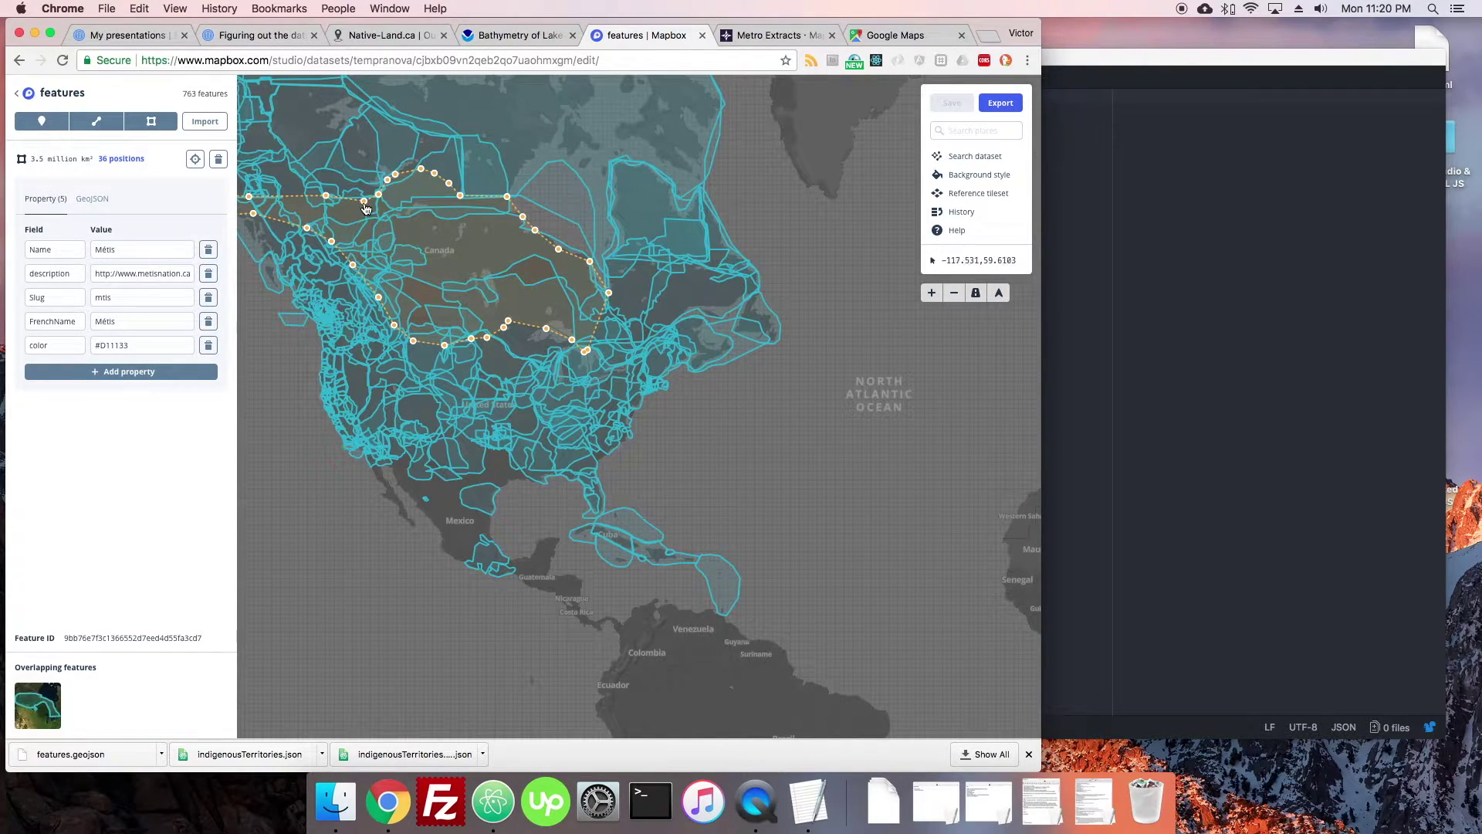
left_click_drag(366, 208, 365, 242)
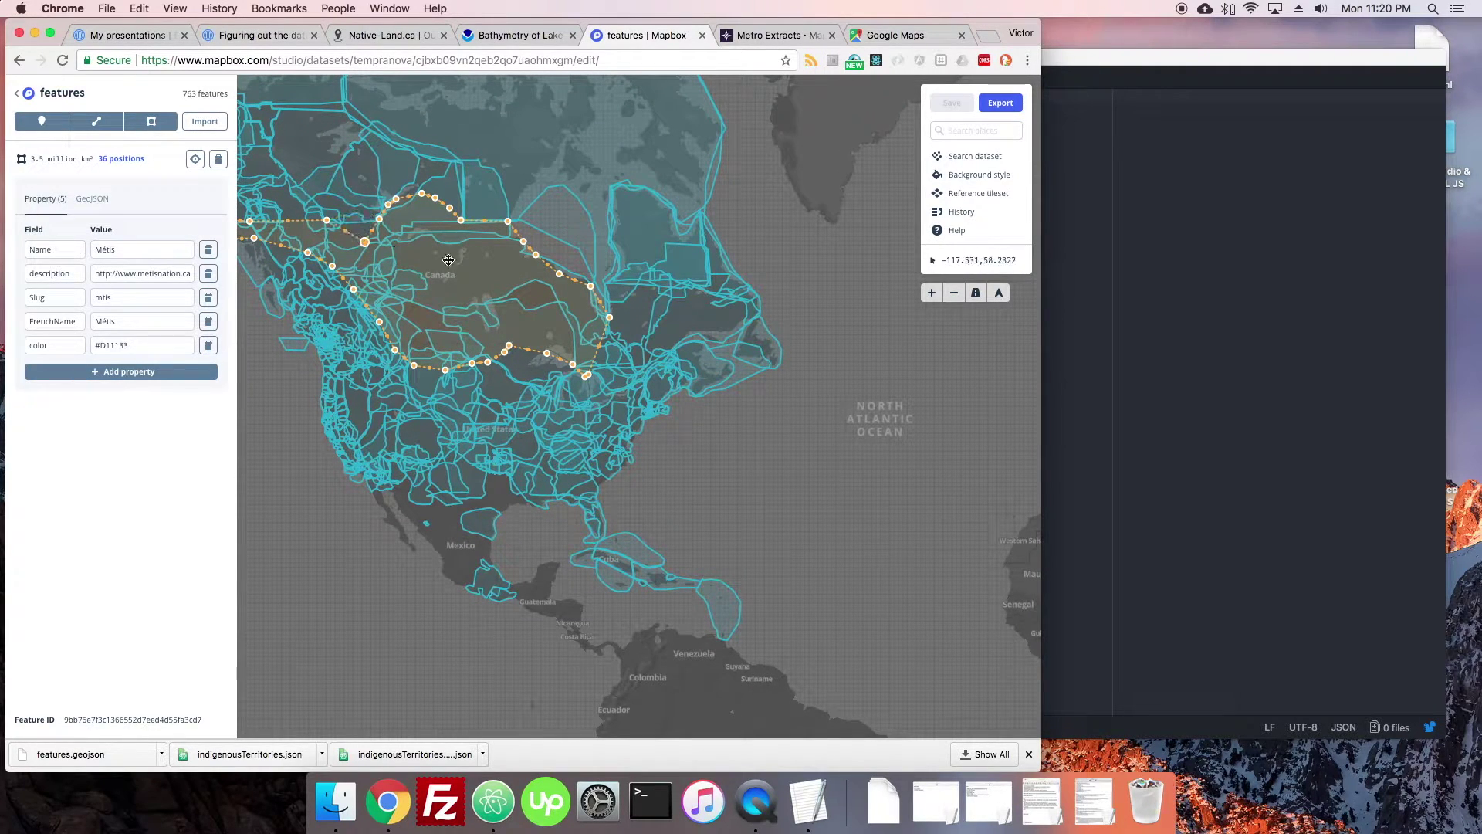
left_click_drag(450, 260, 475, 277)
Select the Nunavut territory polygon and move it southward over Canada
left_click(563, 172)
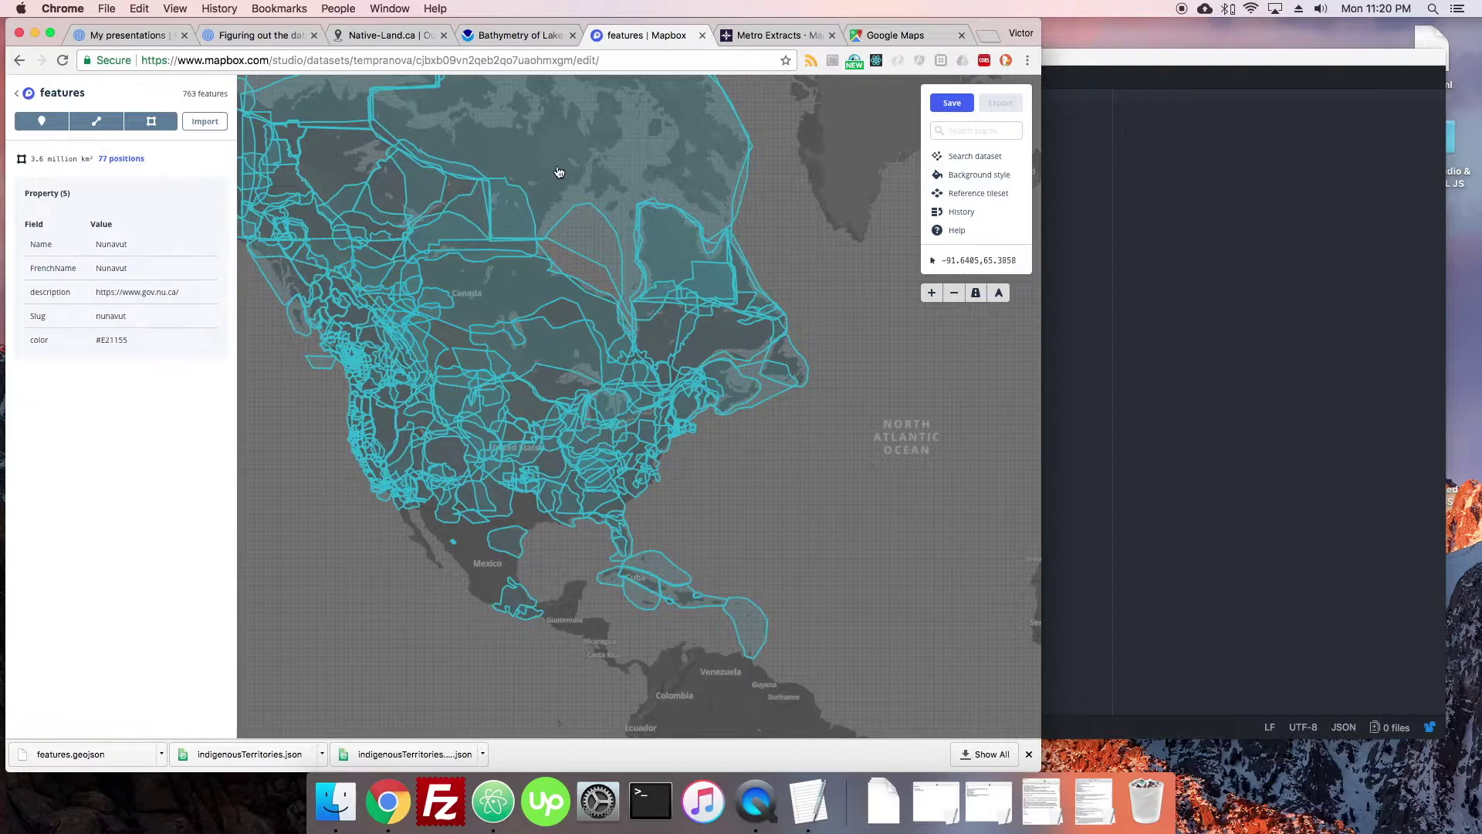
left_click_drag(433, 361, 540, 208)
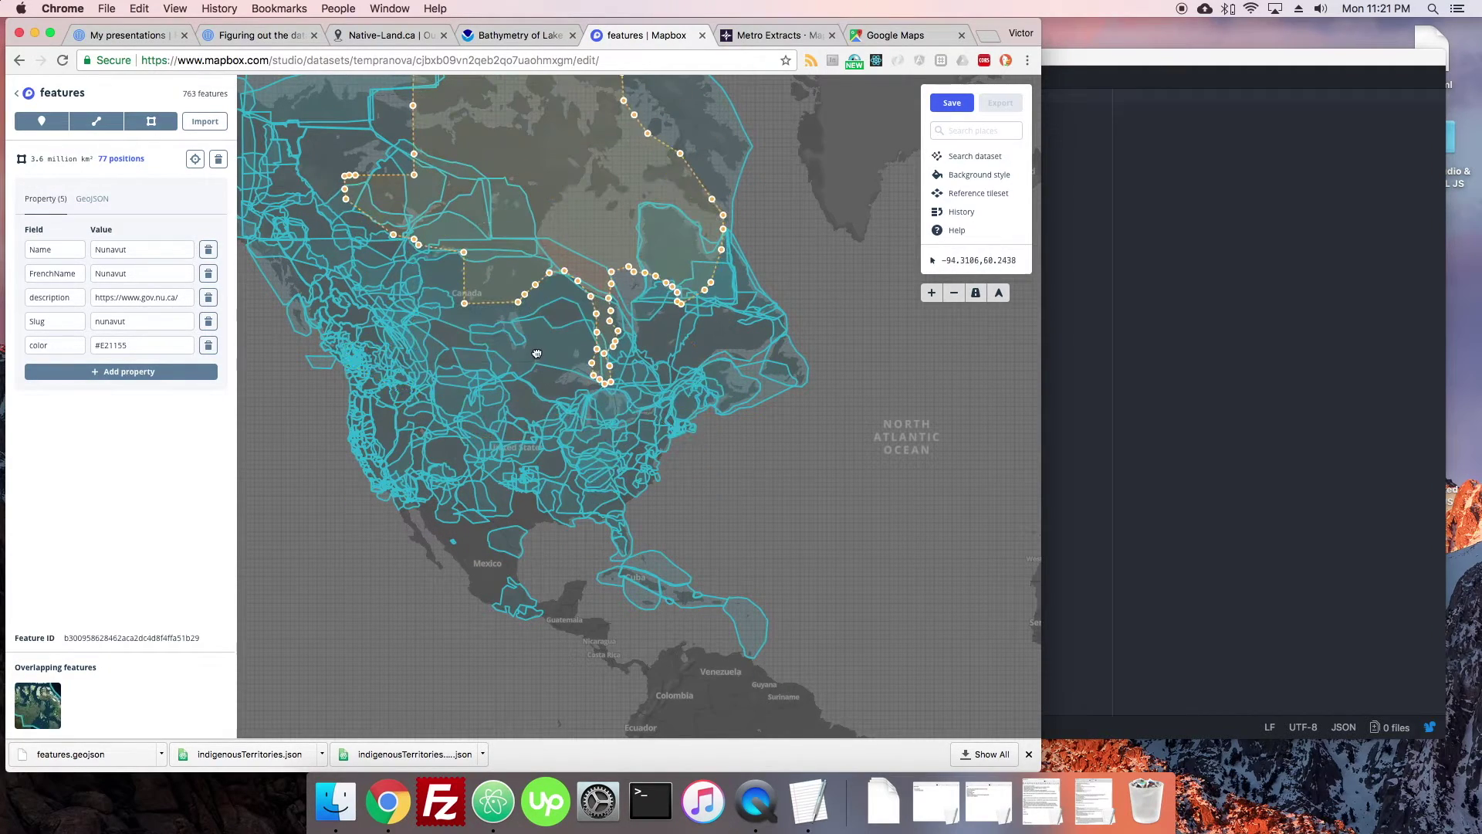
scroll(585, 363, "down", 5)
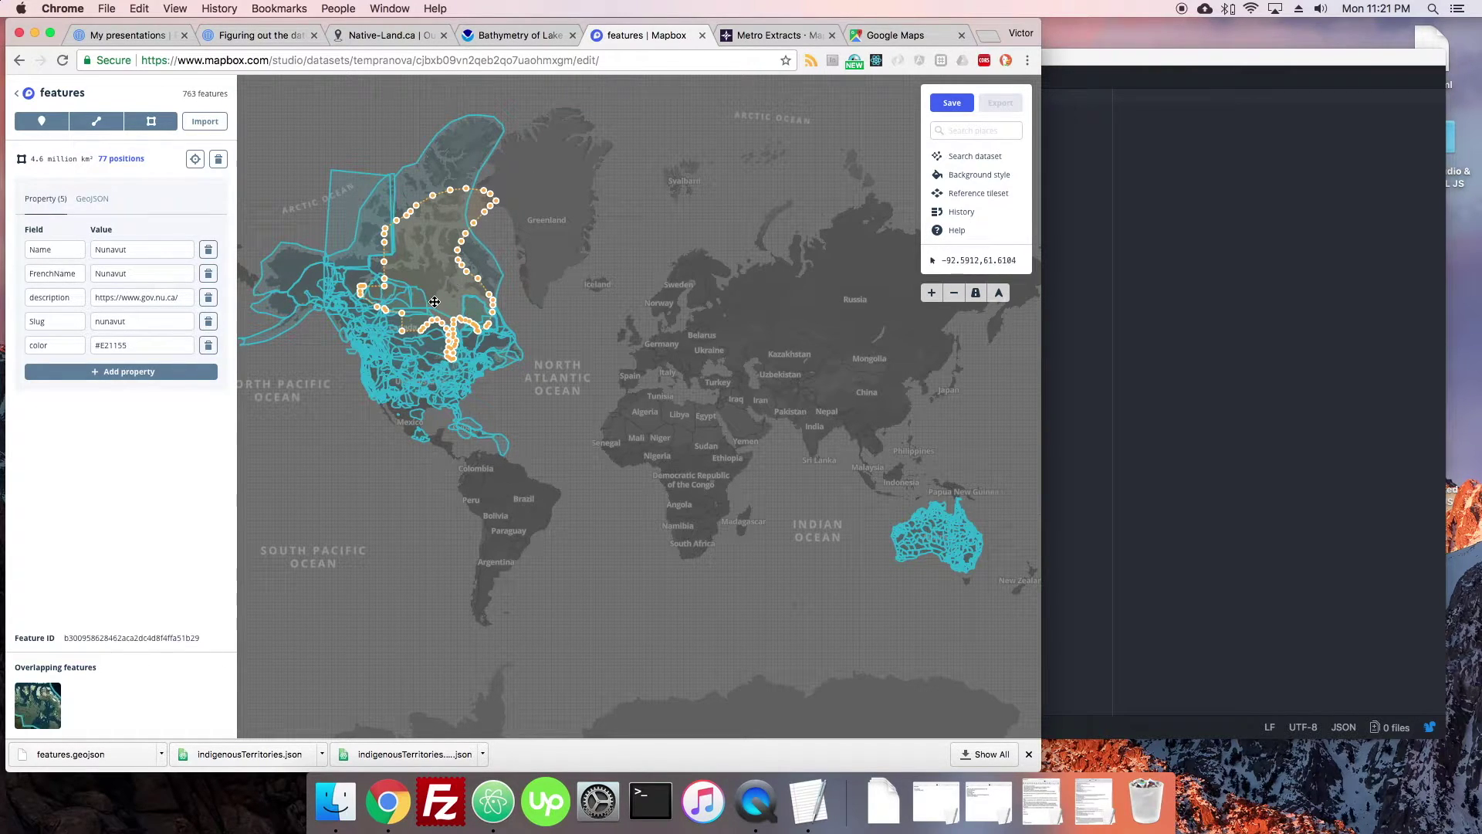
Move the Nunavut polygon back north to about its original position and deselect it
scroll(435, 302, "up", 2)
left_click_drag(448, 280, 450, 247)
scroll(464, 346, "up", 1)
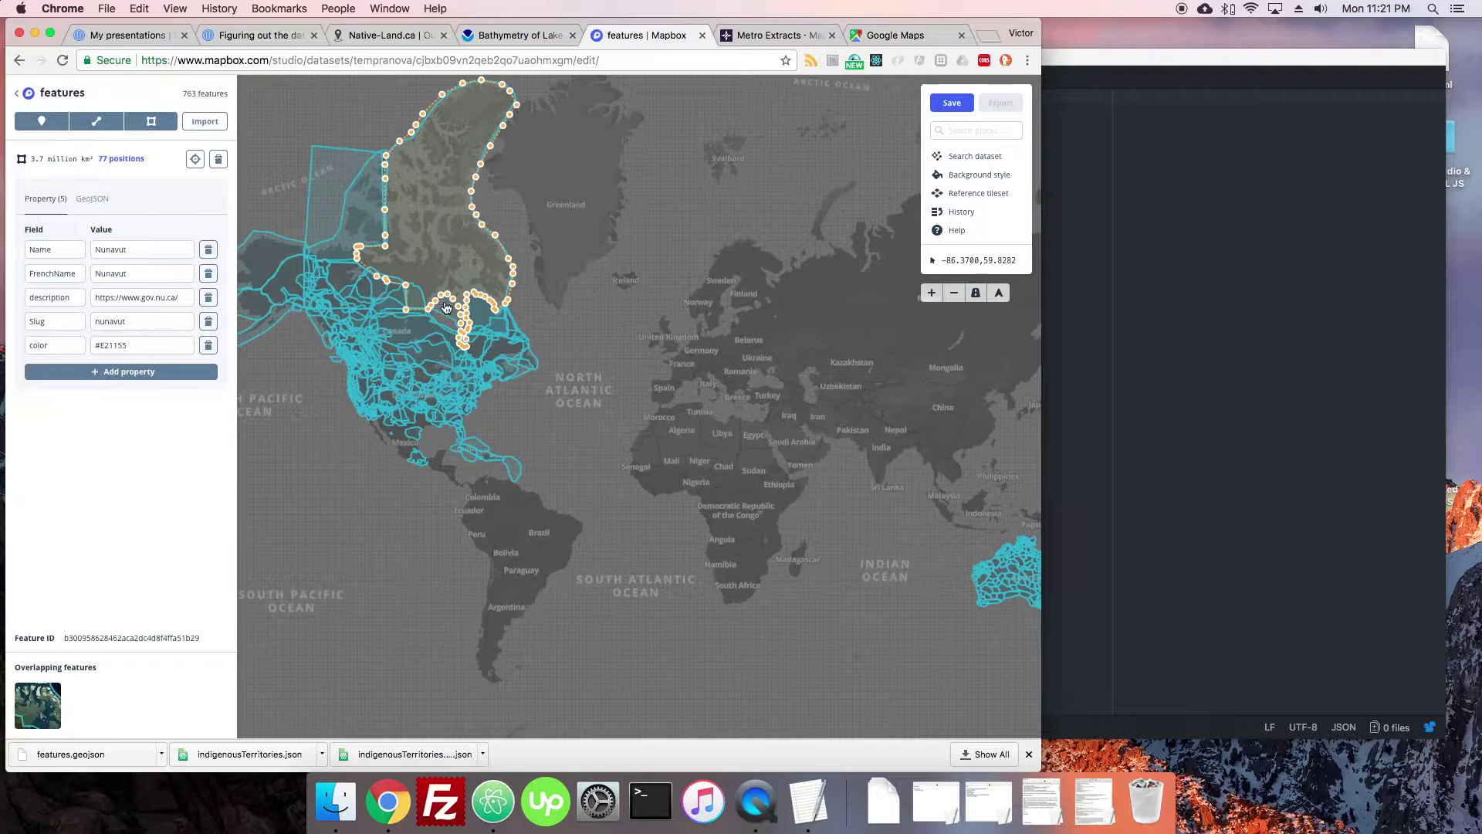
scroll(446, 308, "up", 2)
scroll(437, 360, "up", 1)
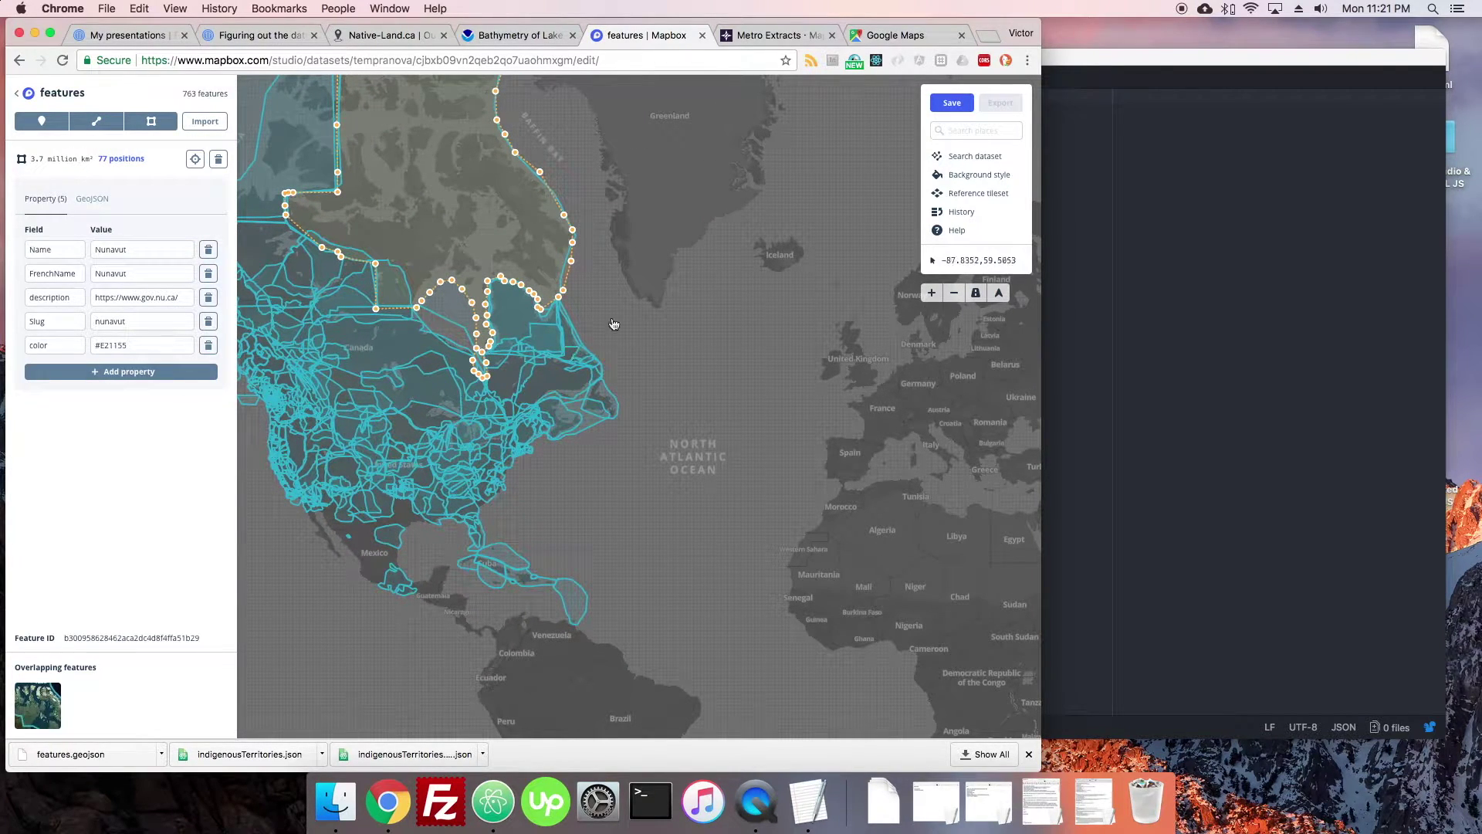
left_click(613, 324)
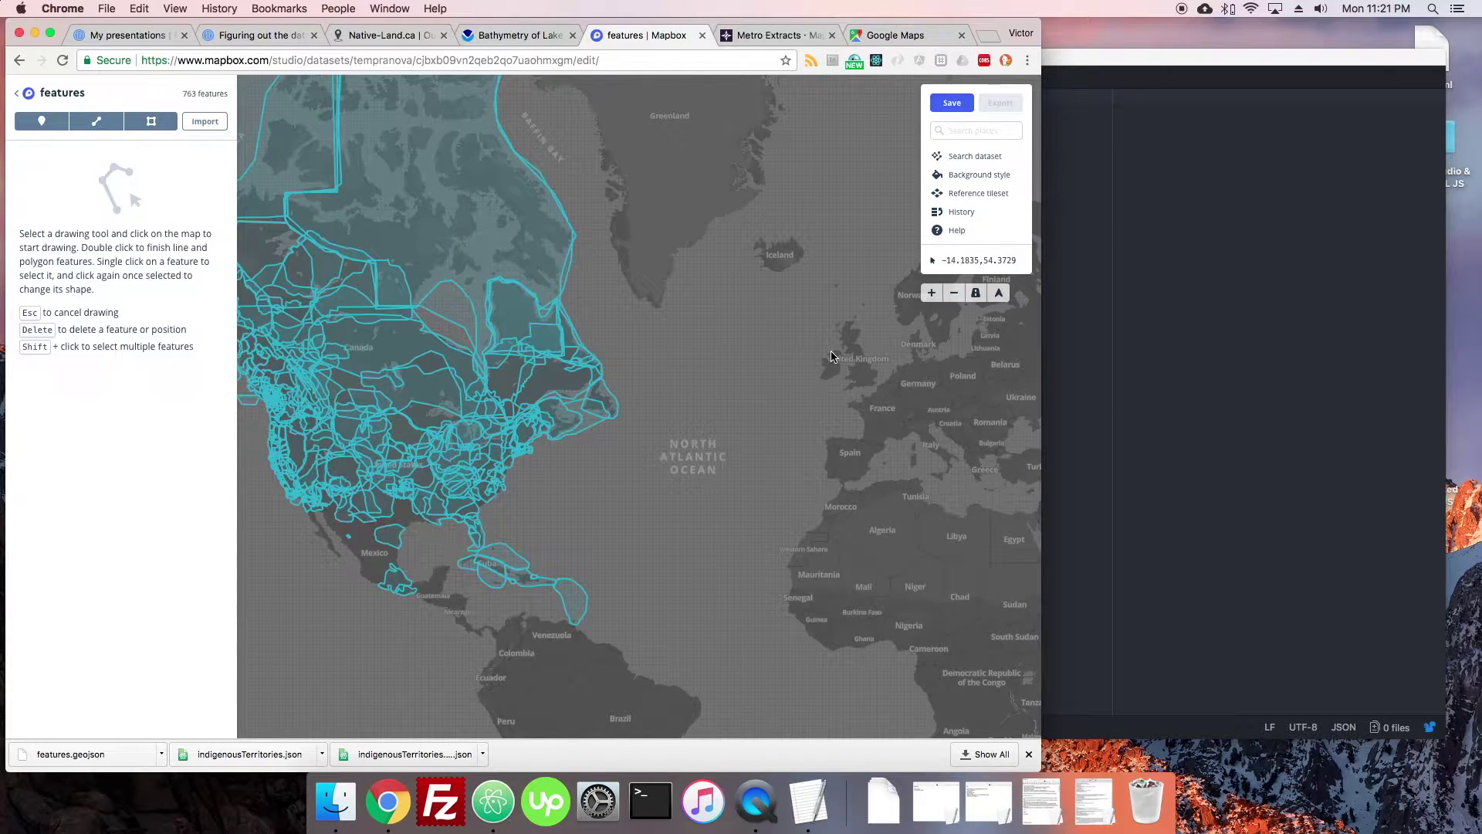
Search the dataset's features by the Name field for "nuna"
left_click(974, 156)
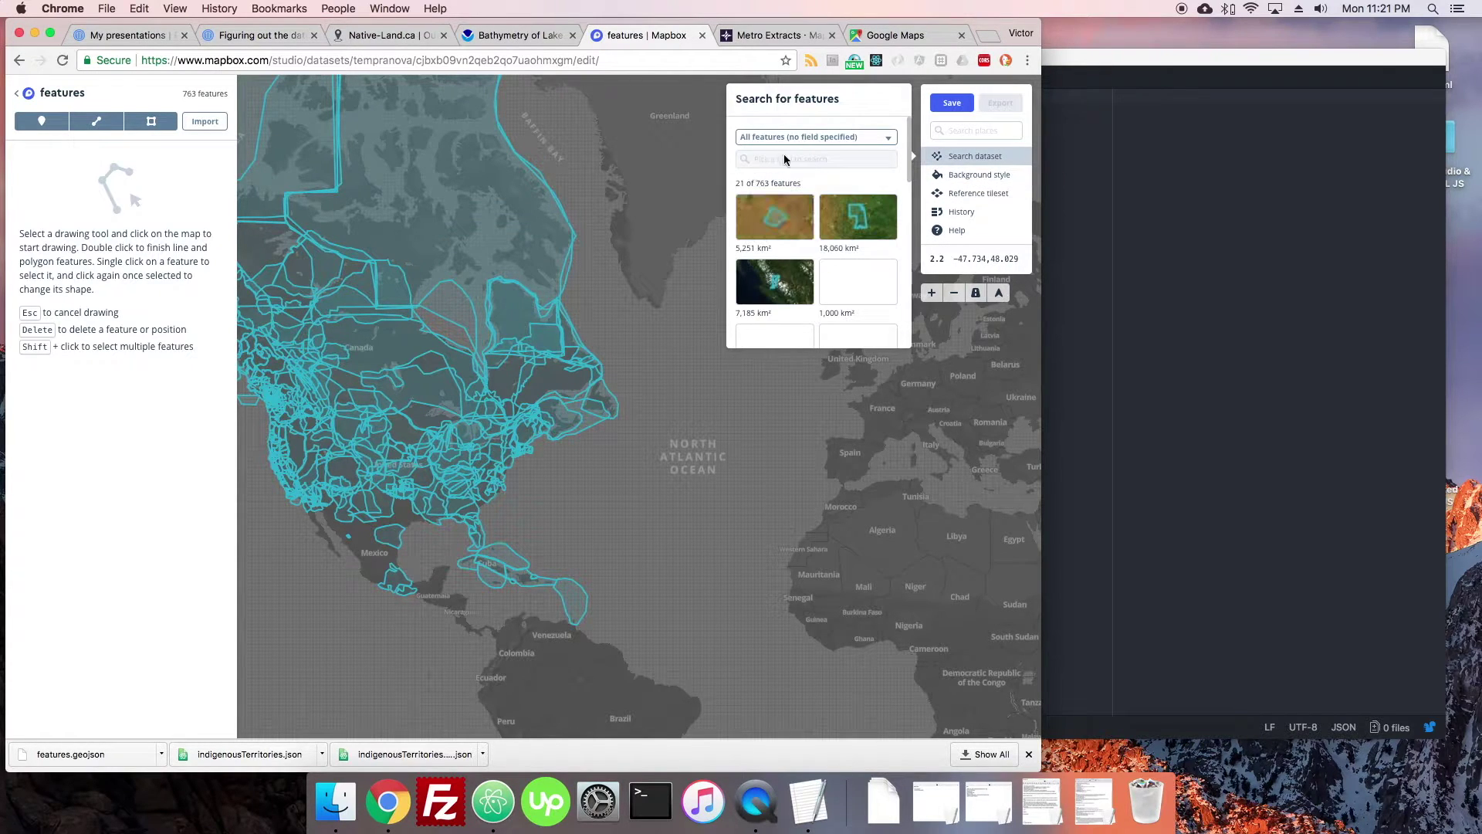
left_click(775, 142)
left_click(963, 146)
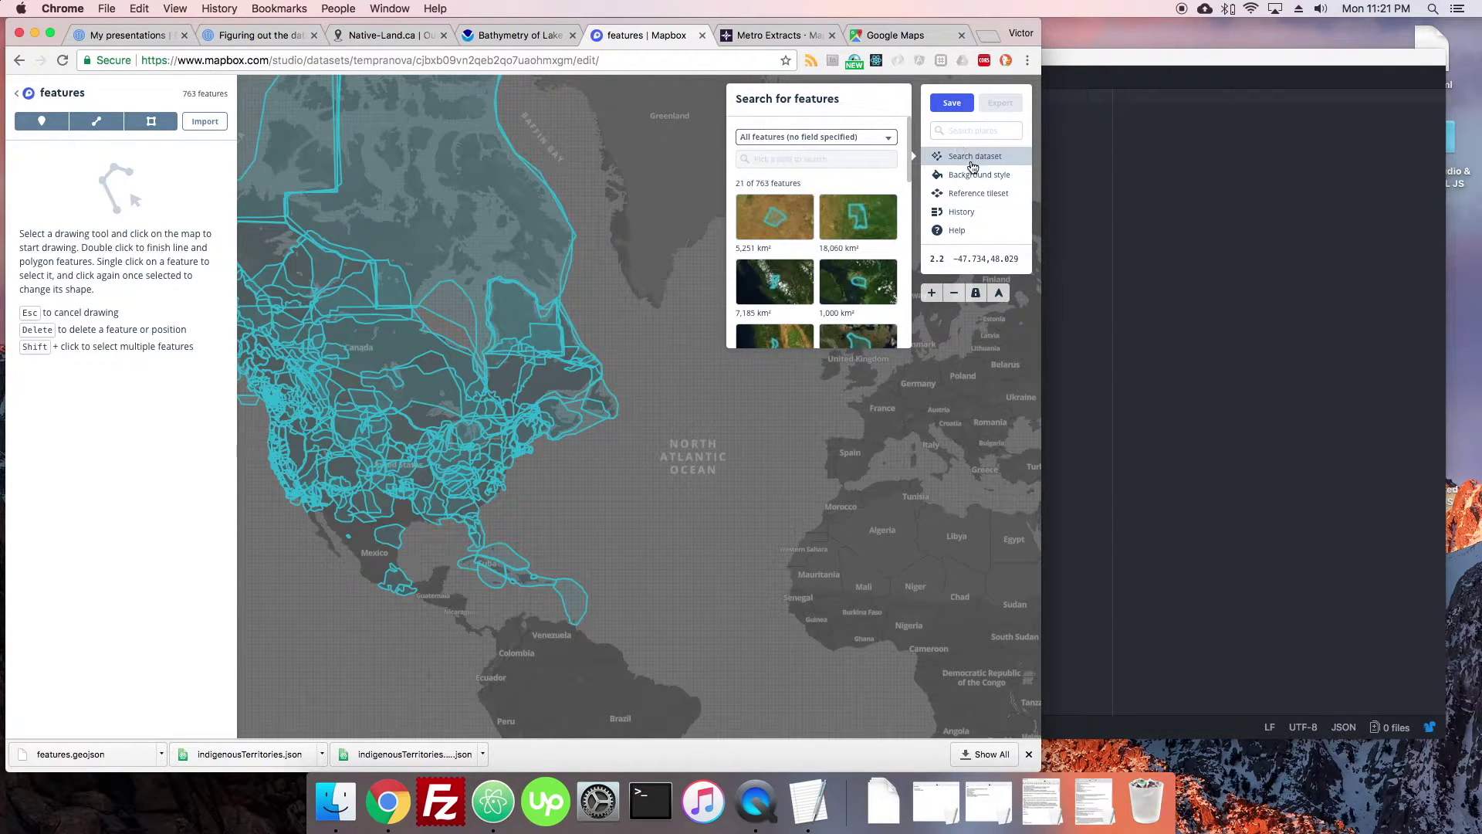
left_click(818, 142)
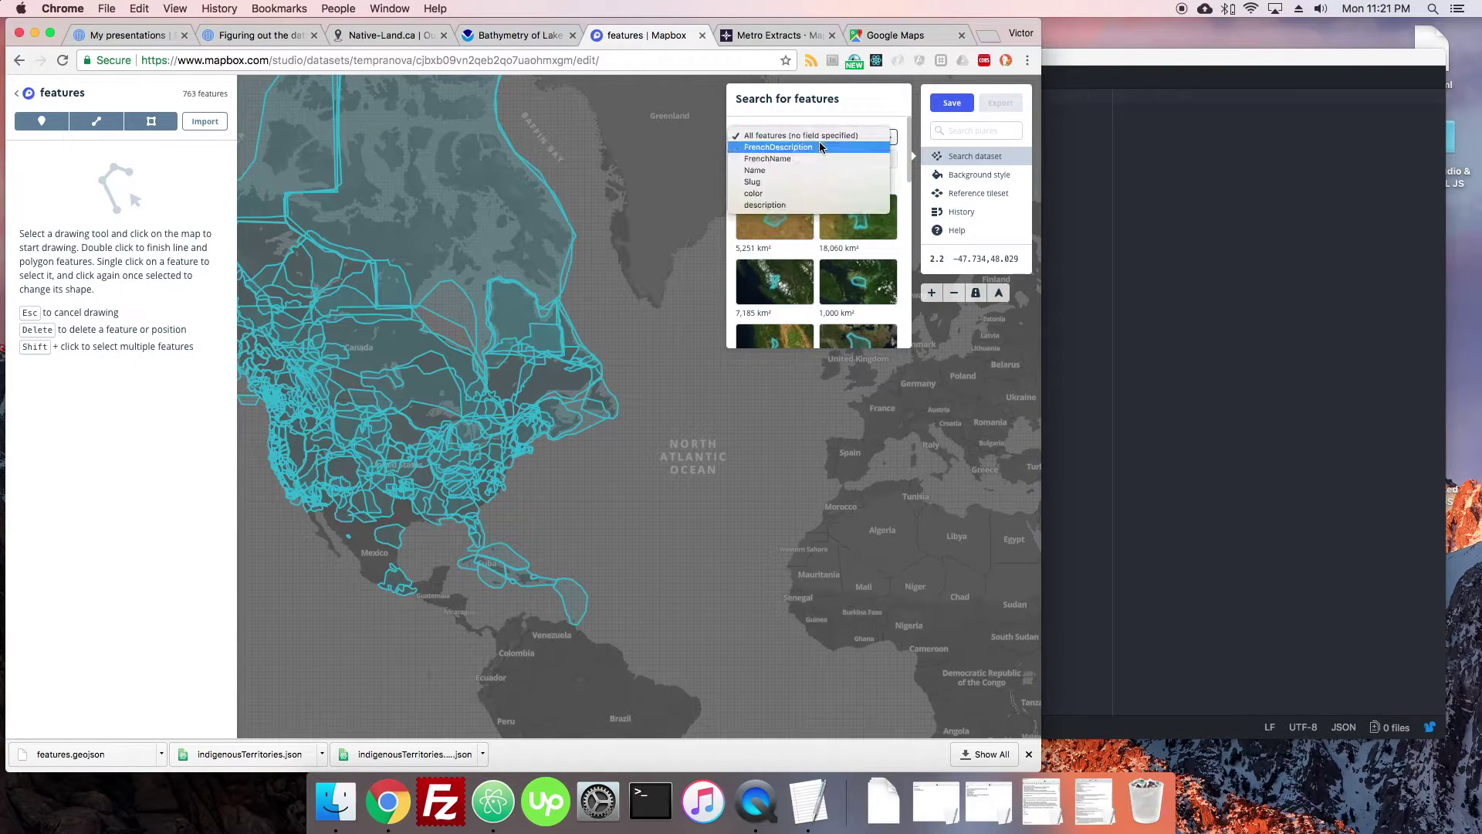
left_click(784, 170)
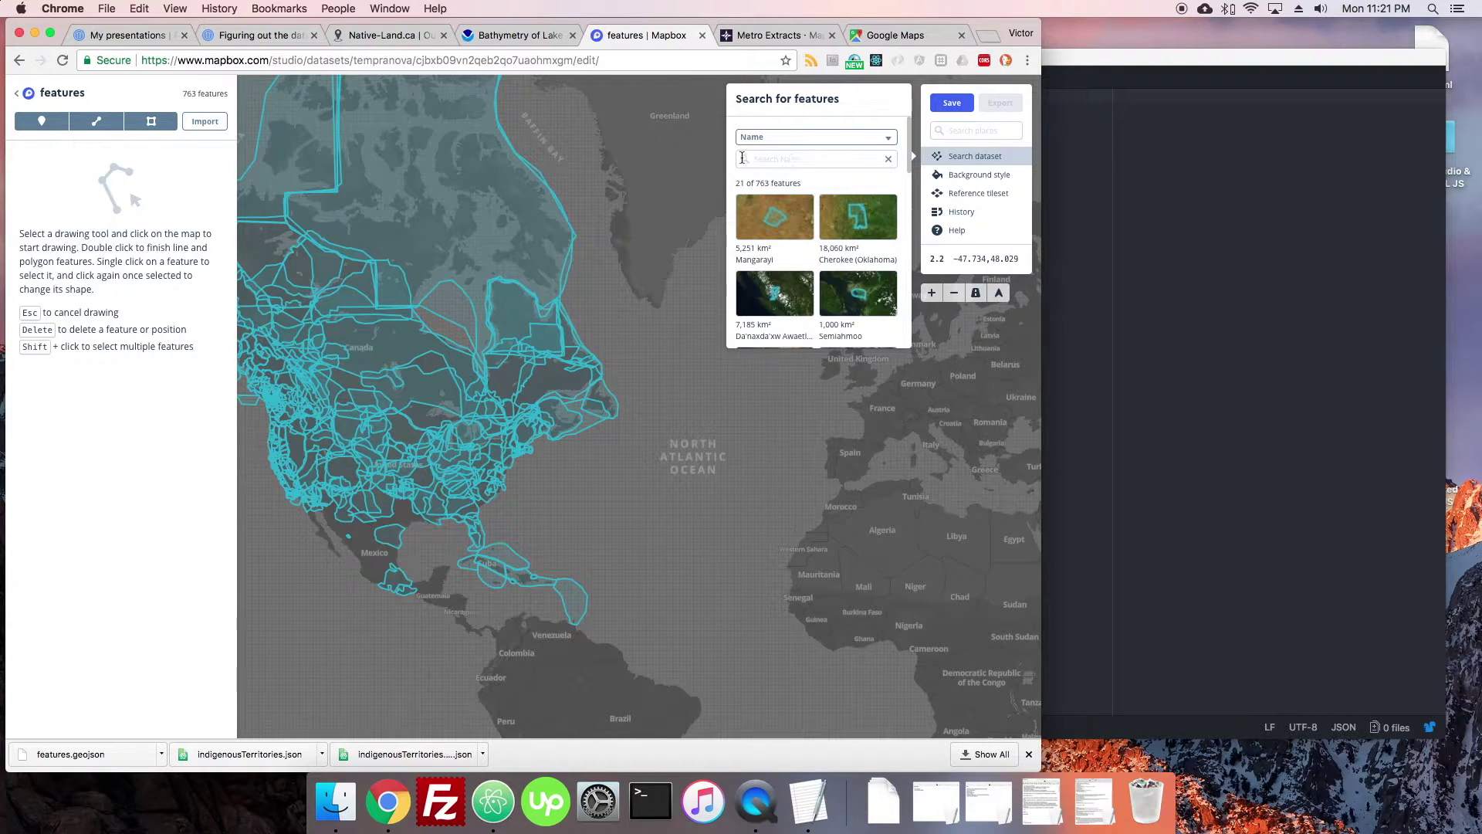
left_click(550, 254)
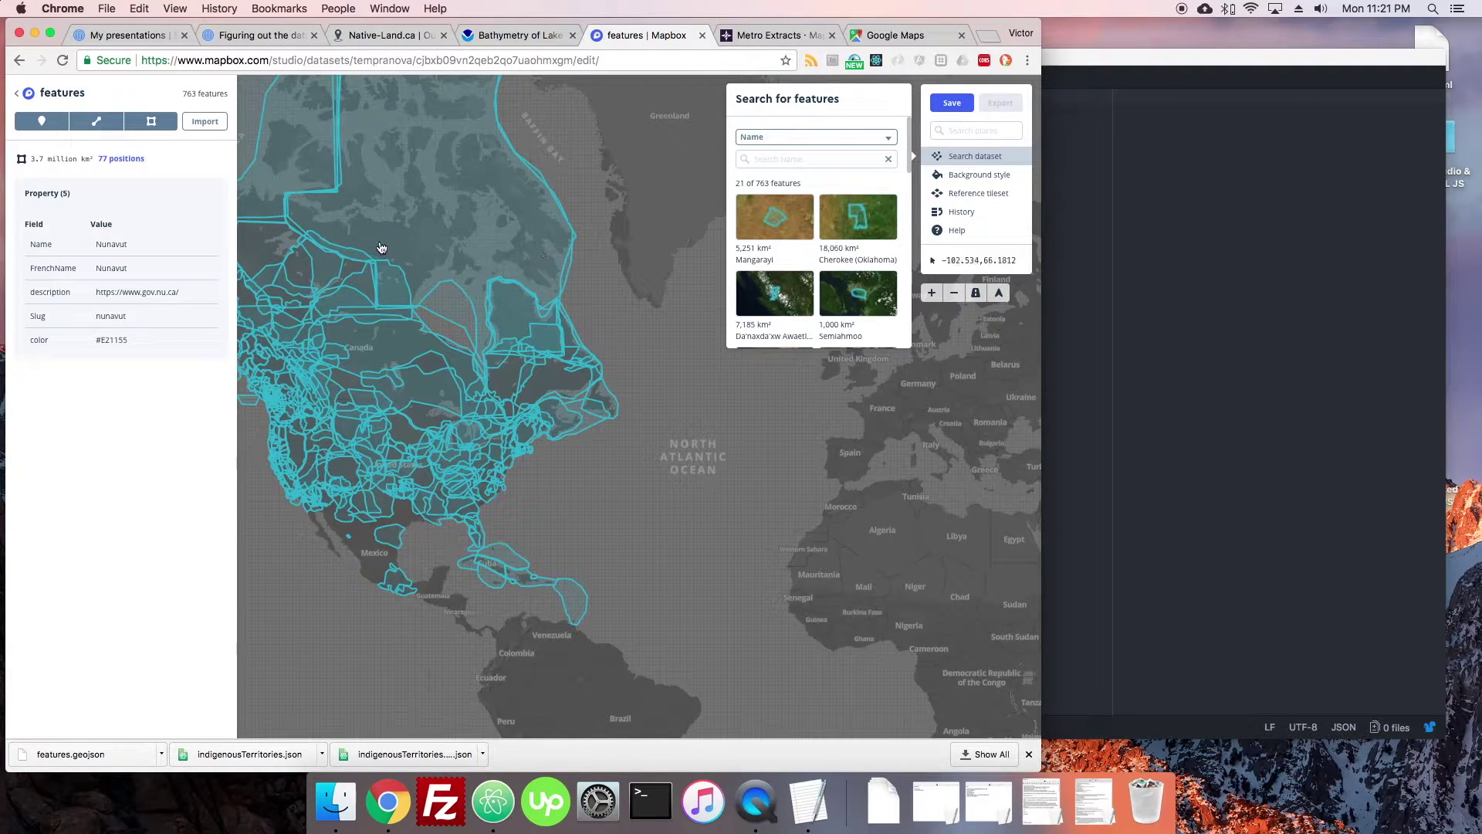
left_click(778, 151)
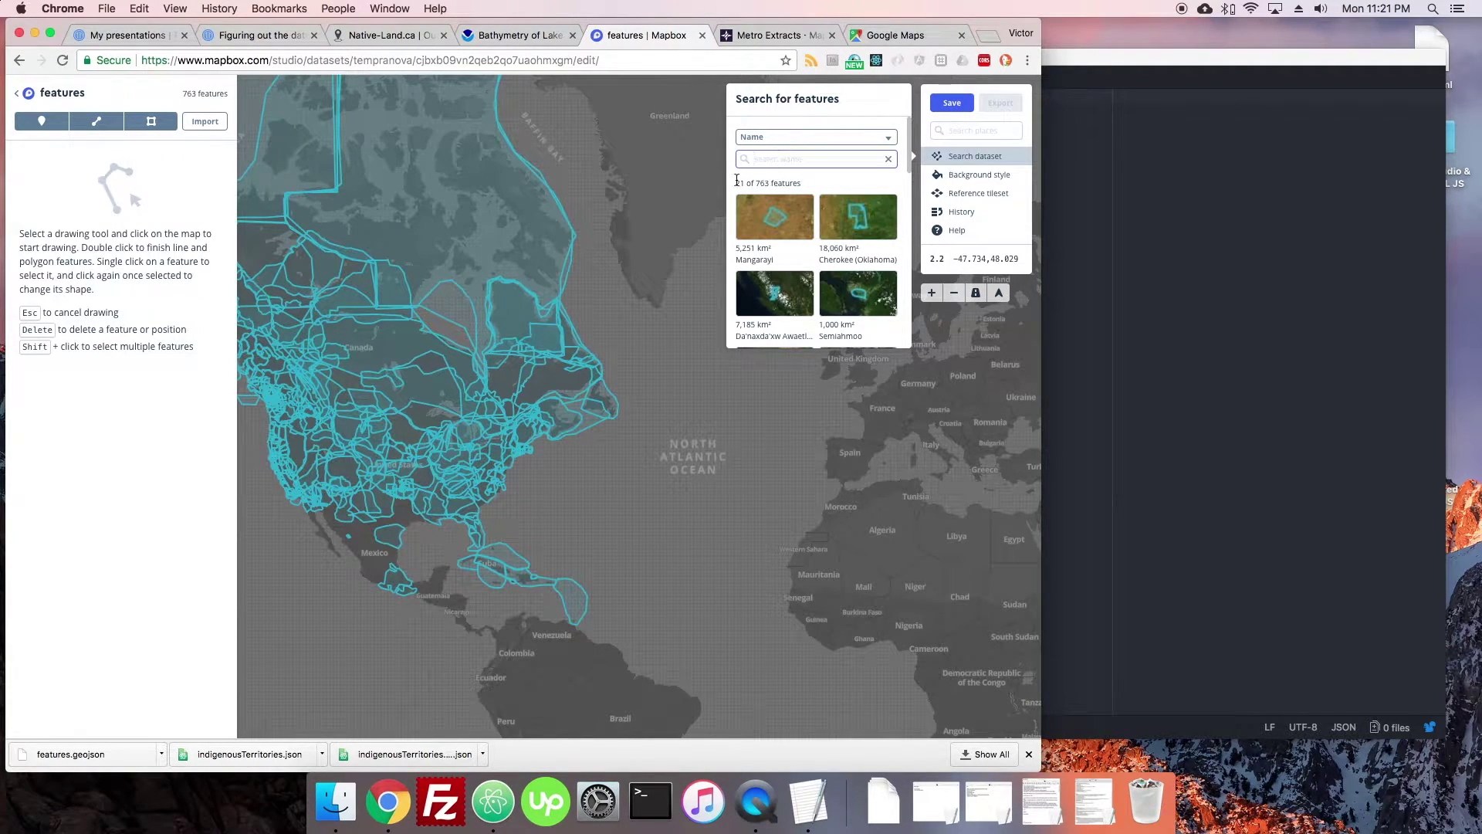
type("nun")
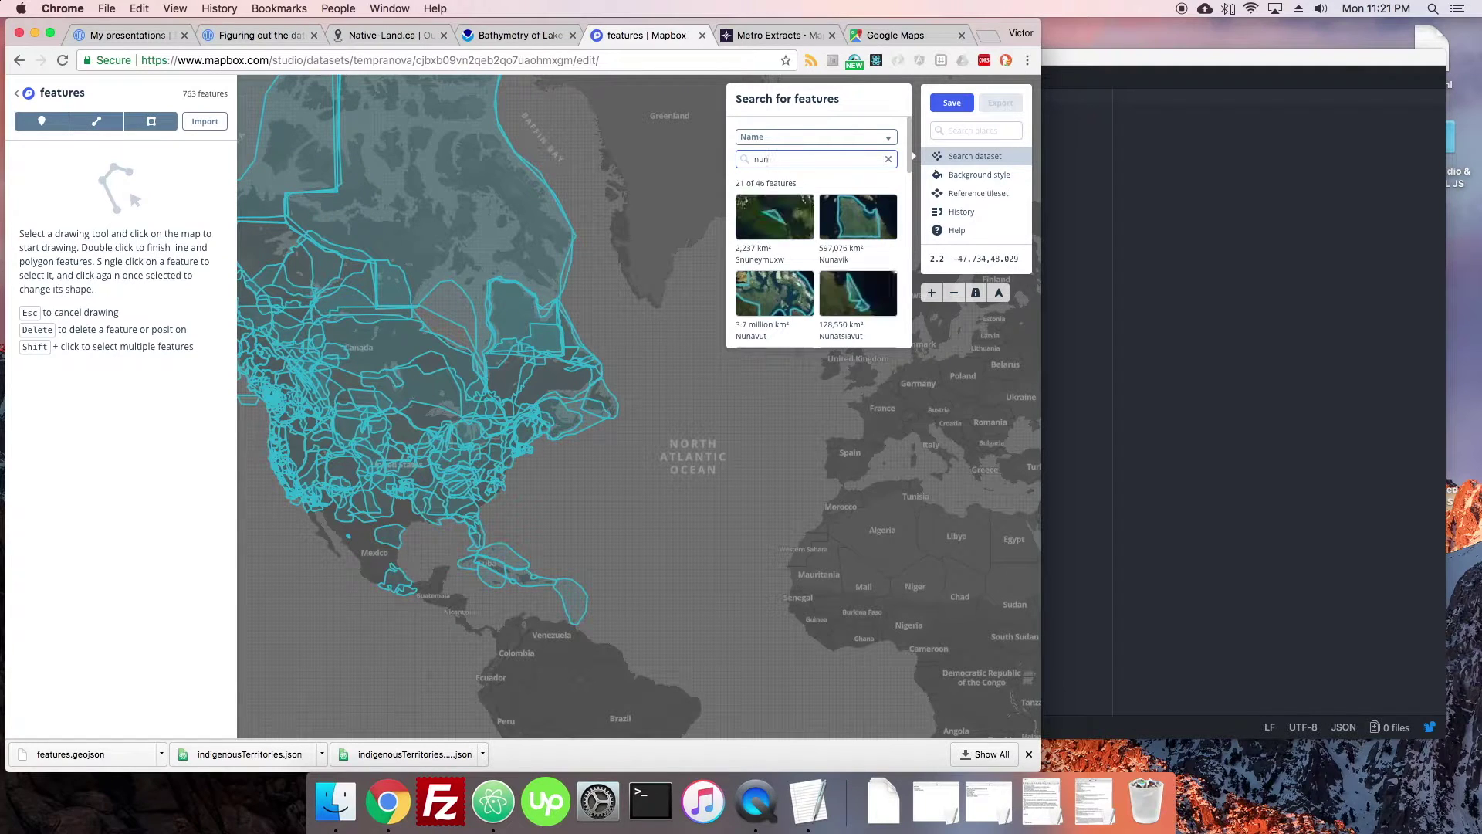
type("avu")
Refine the Name search to "nunavu" and select the Nunavut feature from the matches
left_click(780, 324)
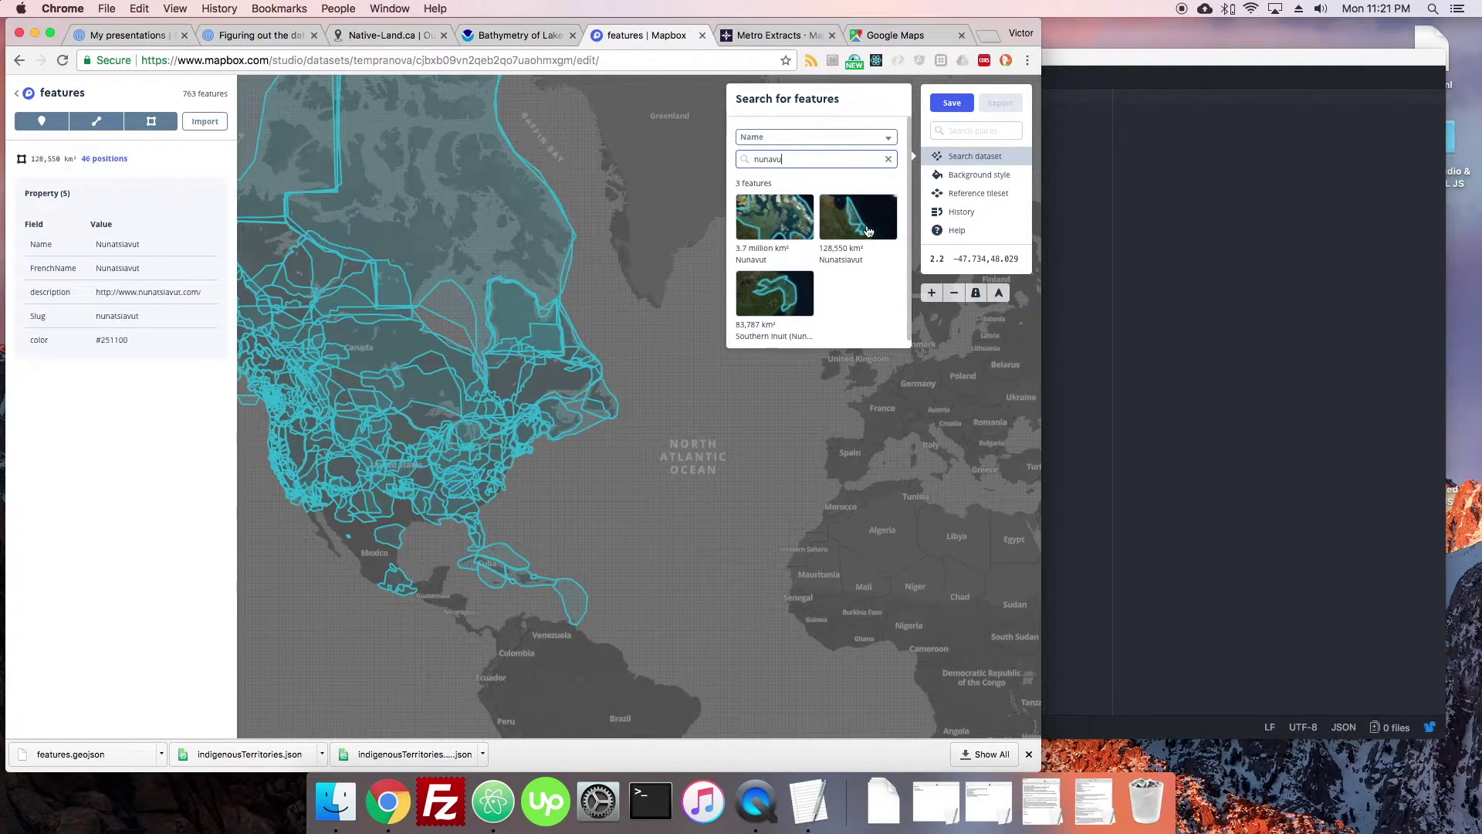
left_click(773, 217)
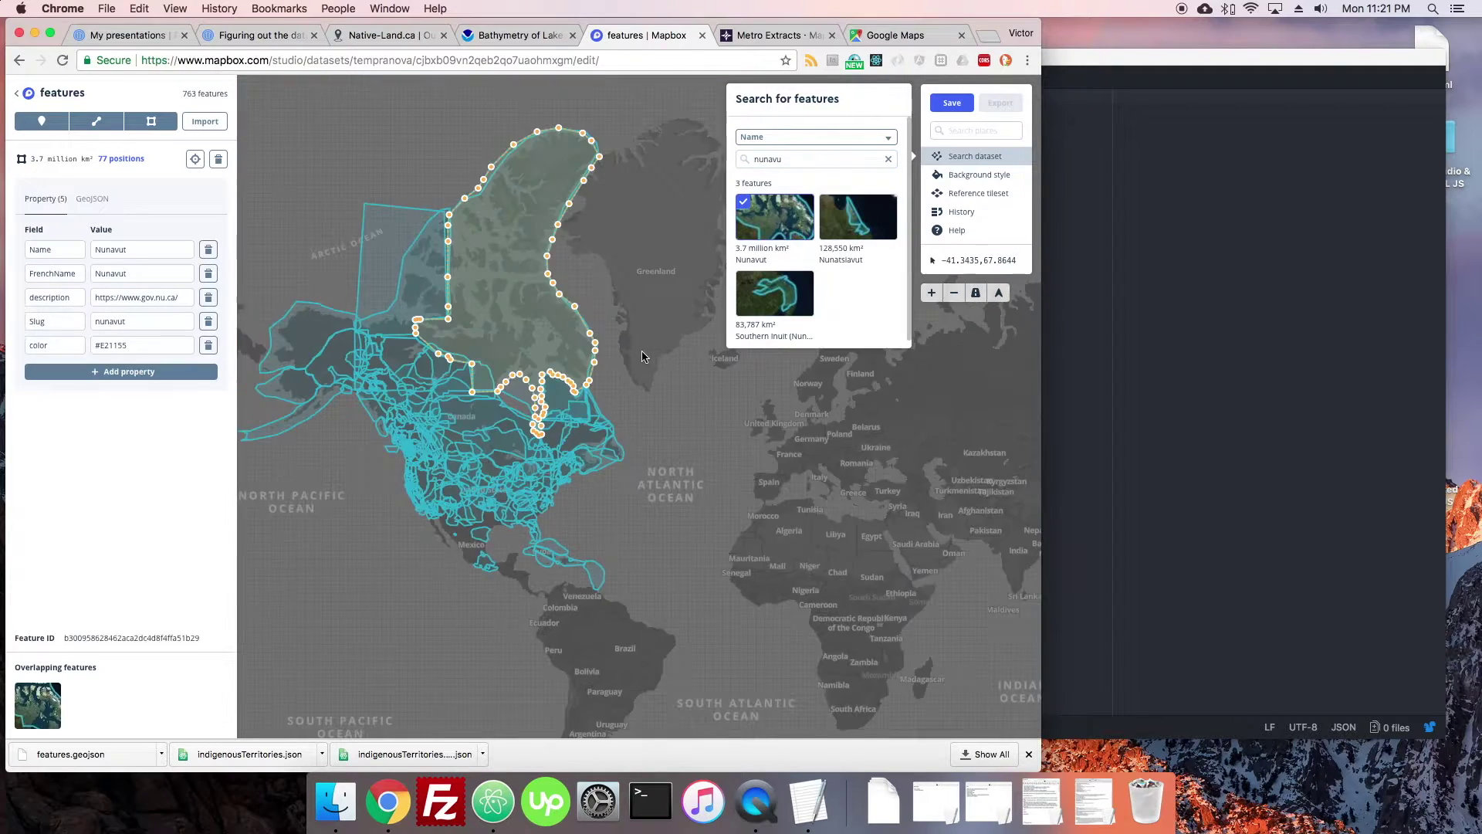
left_click(463, 279)
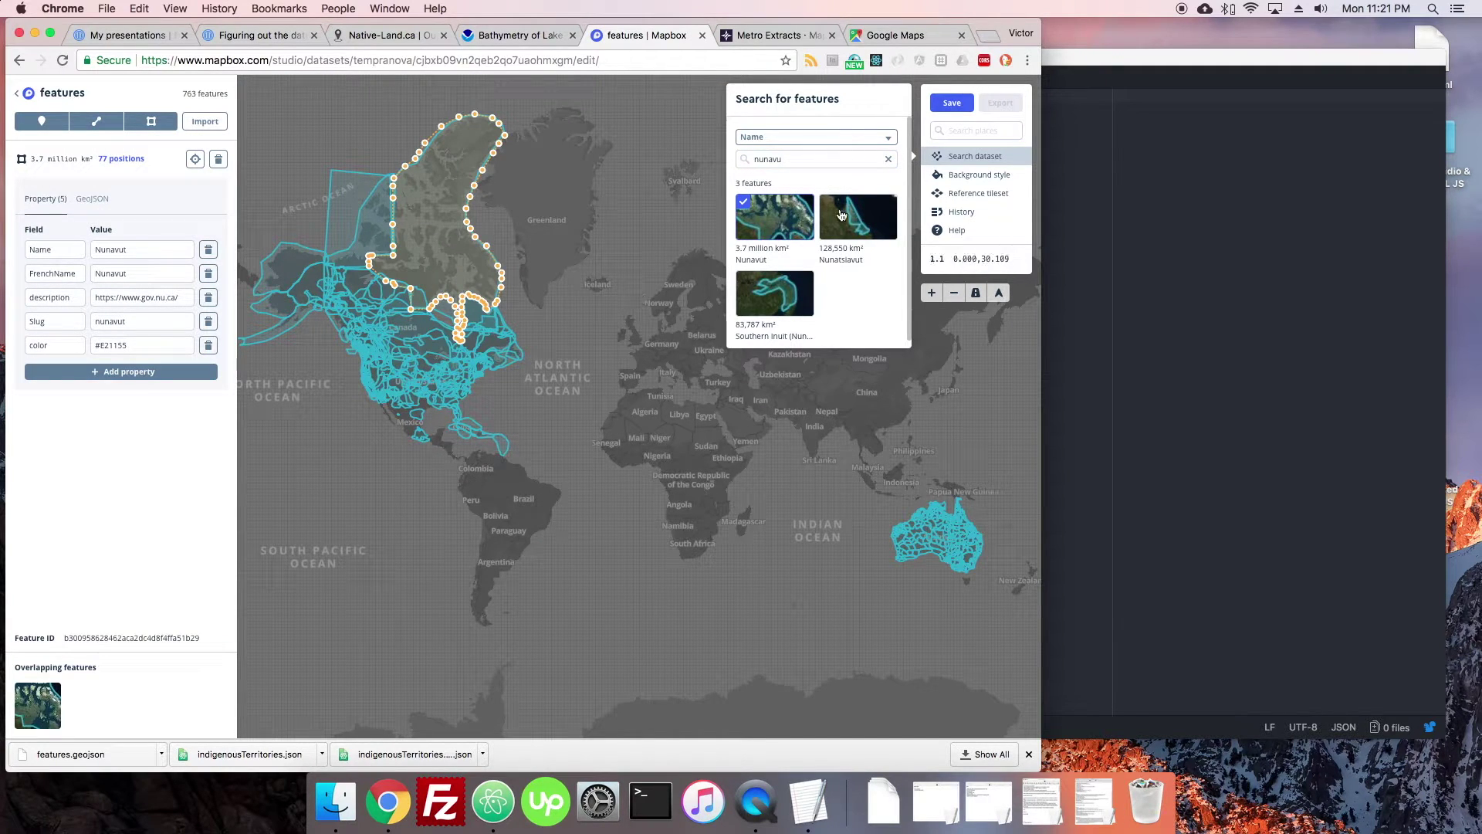
Try the Mapbox Streets background style and examine the territory outlines over it
left_click(863, 136)
left_click(952, 160)
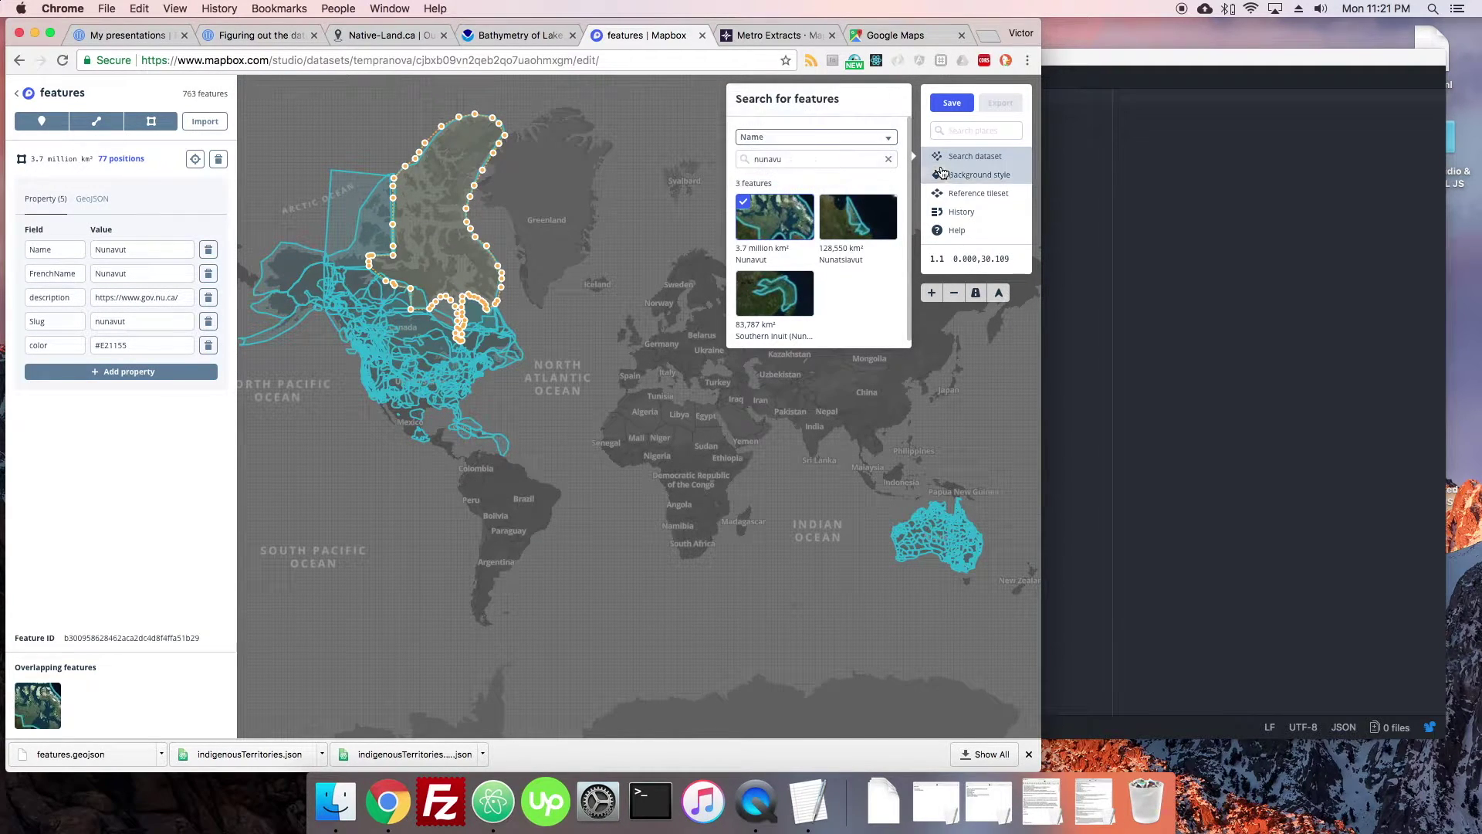
left_click(963, 160)
left_click(967, 173)
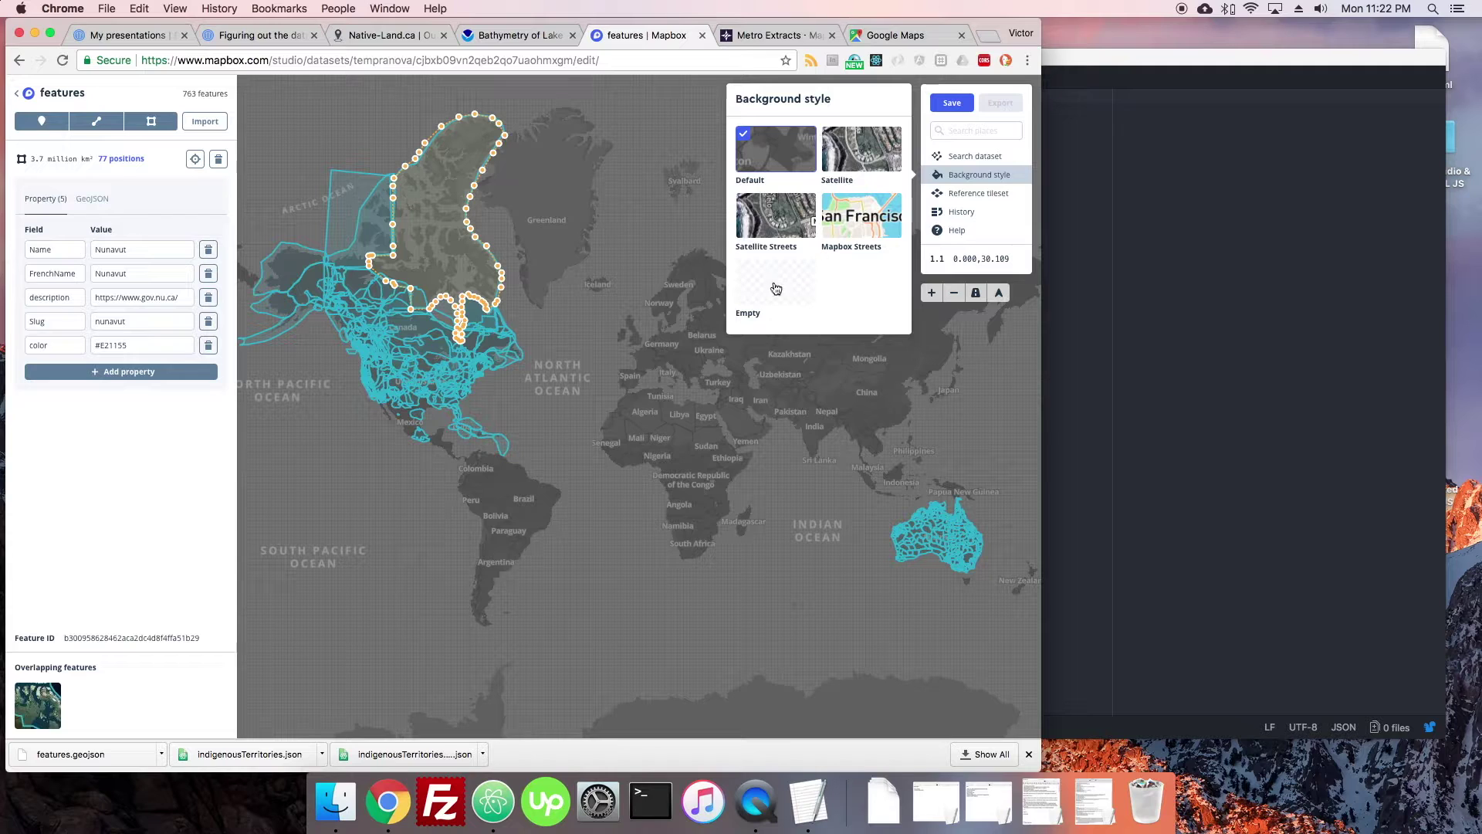
left_click(859, 230)
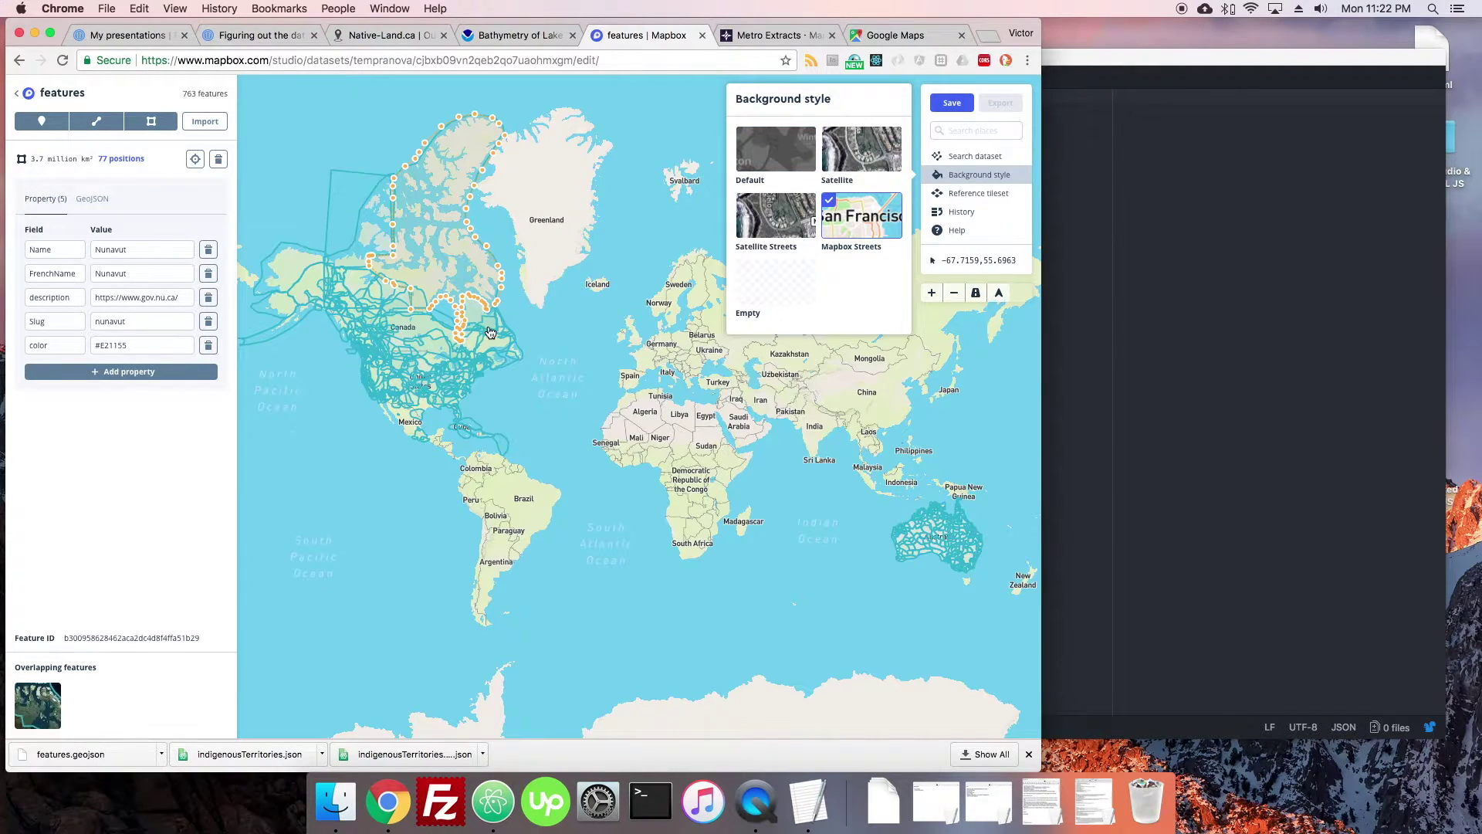
scroll(490, 332, "up", 5)
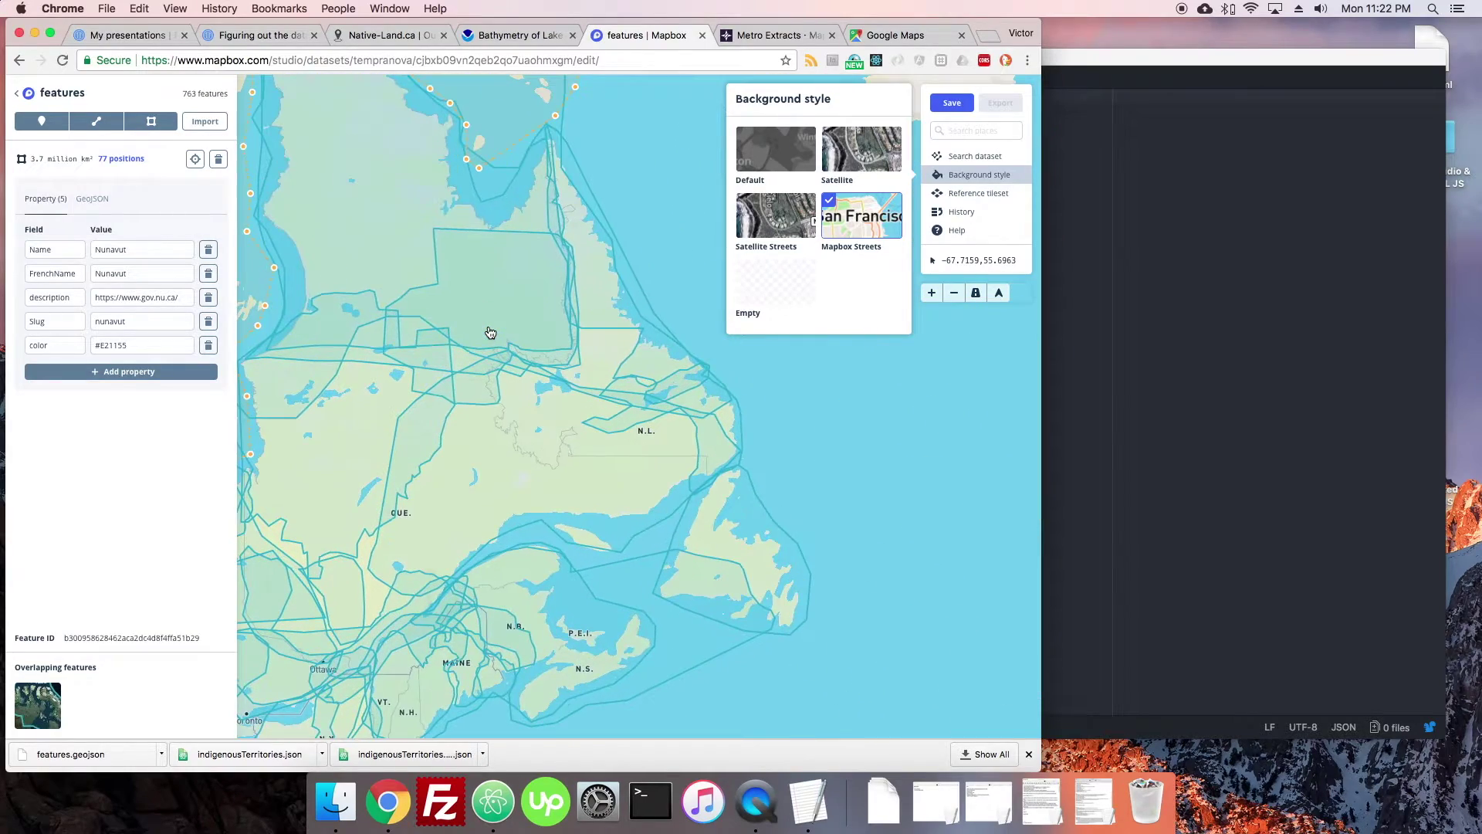
scroll(489, 332, "down", 5)
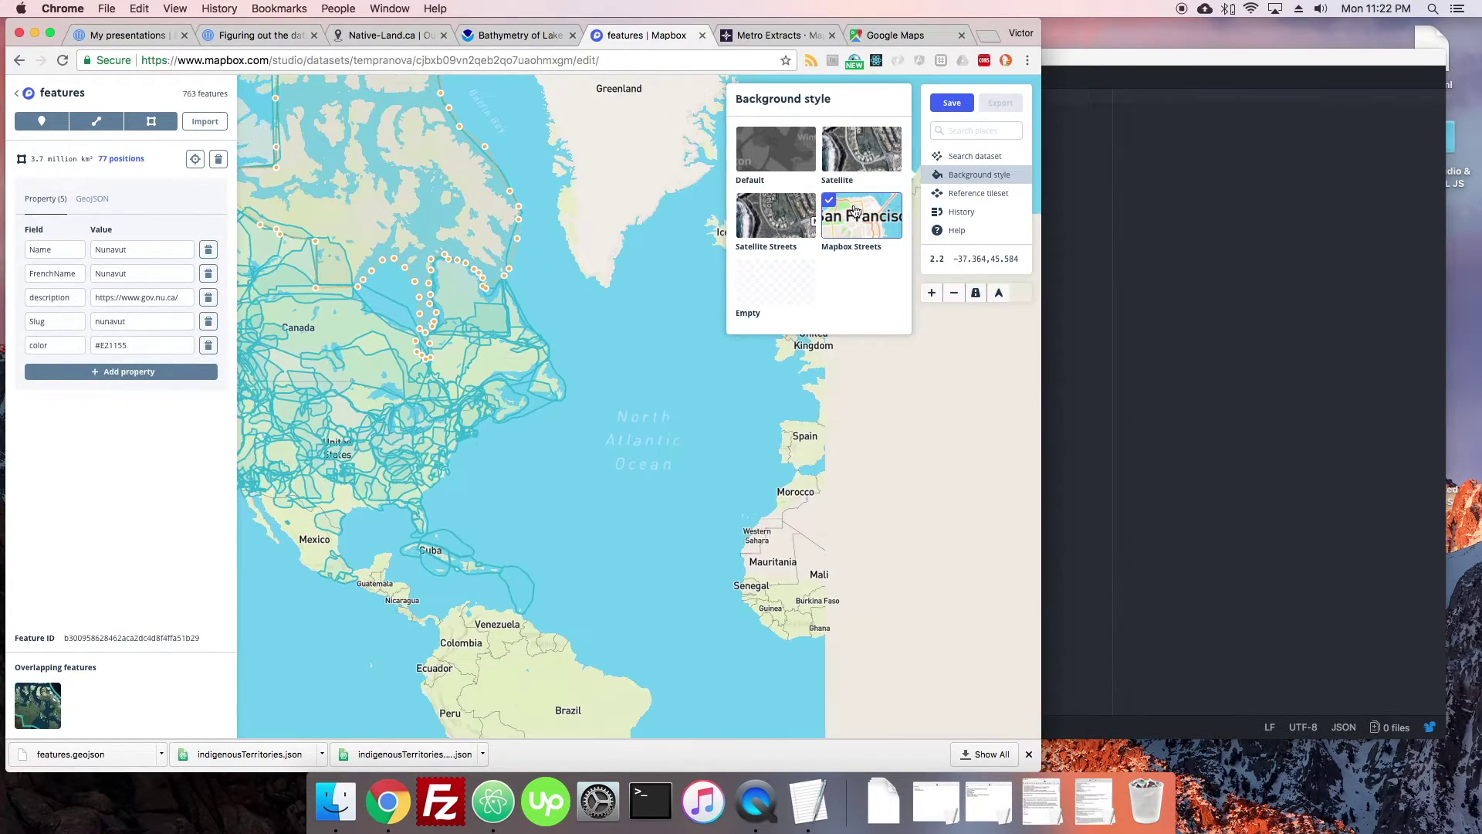
scroll(483, 332, "down", 3)
scroll(663, 356, "up", 3)
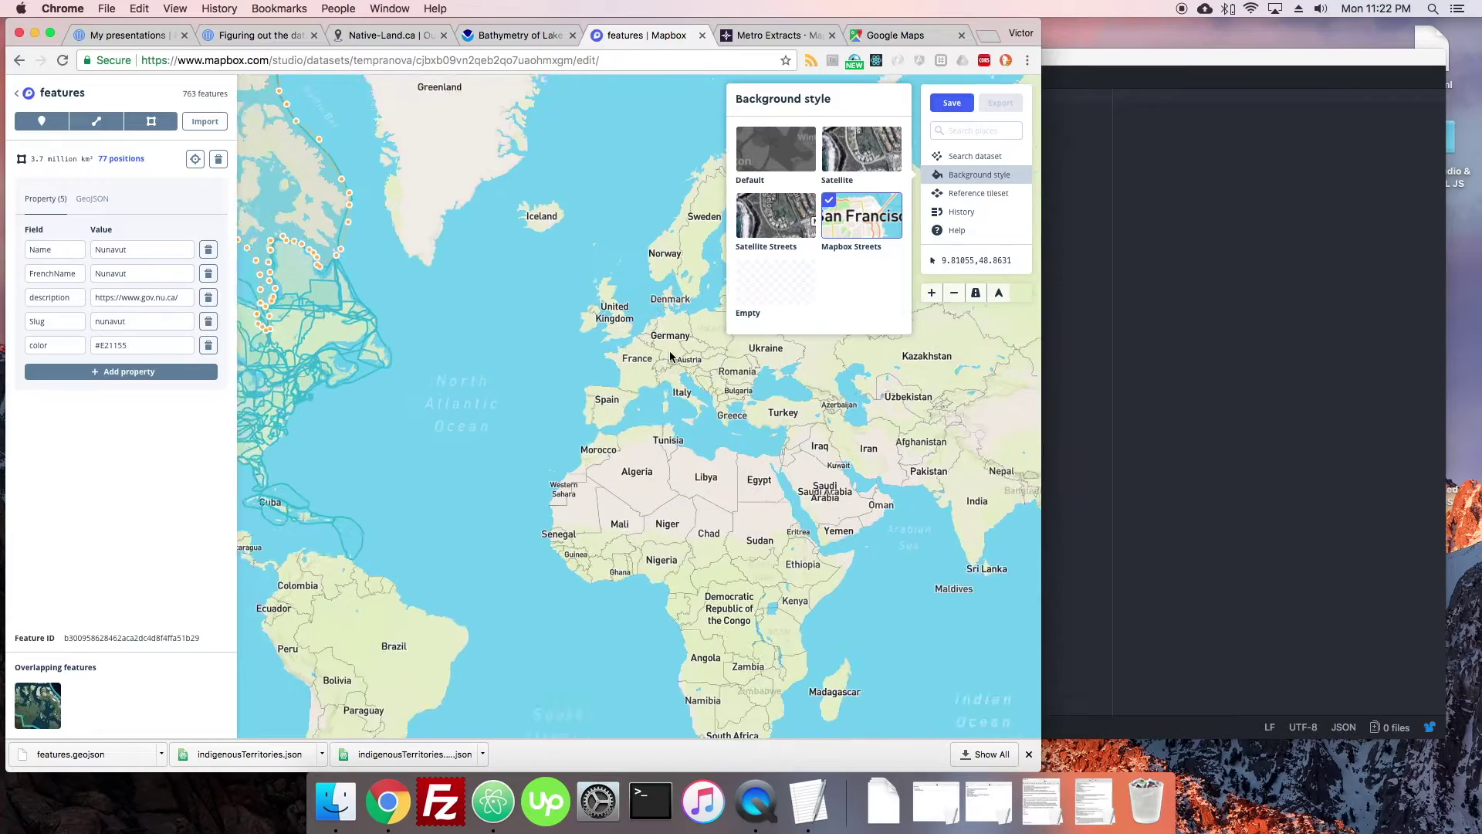
scroll(670, 356, "down", 3)
scroll(670, 356, "up", 3)
scroll(670, 357, "down", 2)
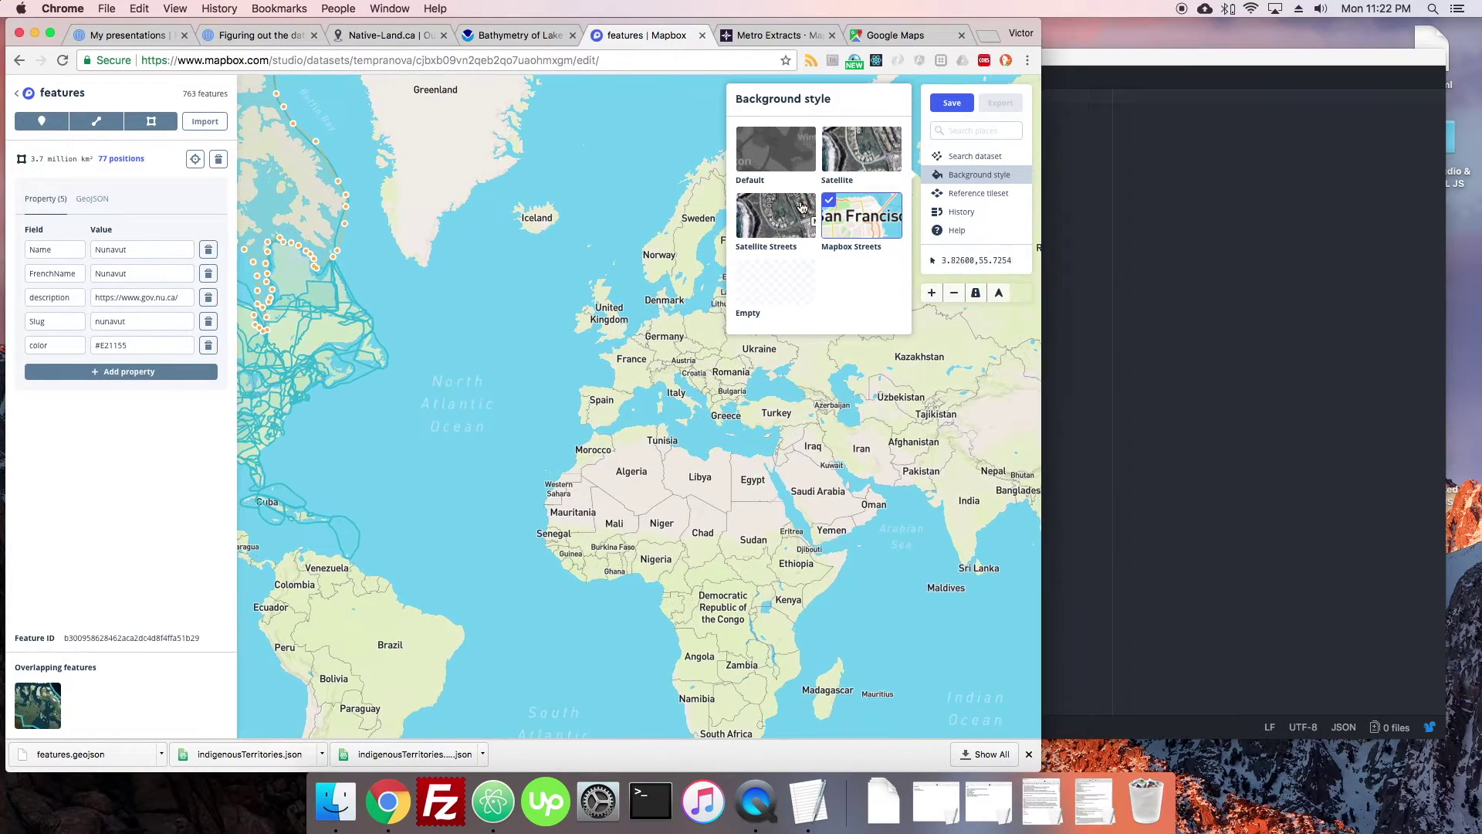
Set the background style to Default and deselect the Nunavut polygon
left_click(785, 164)
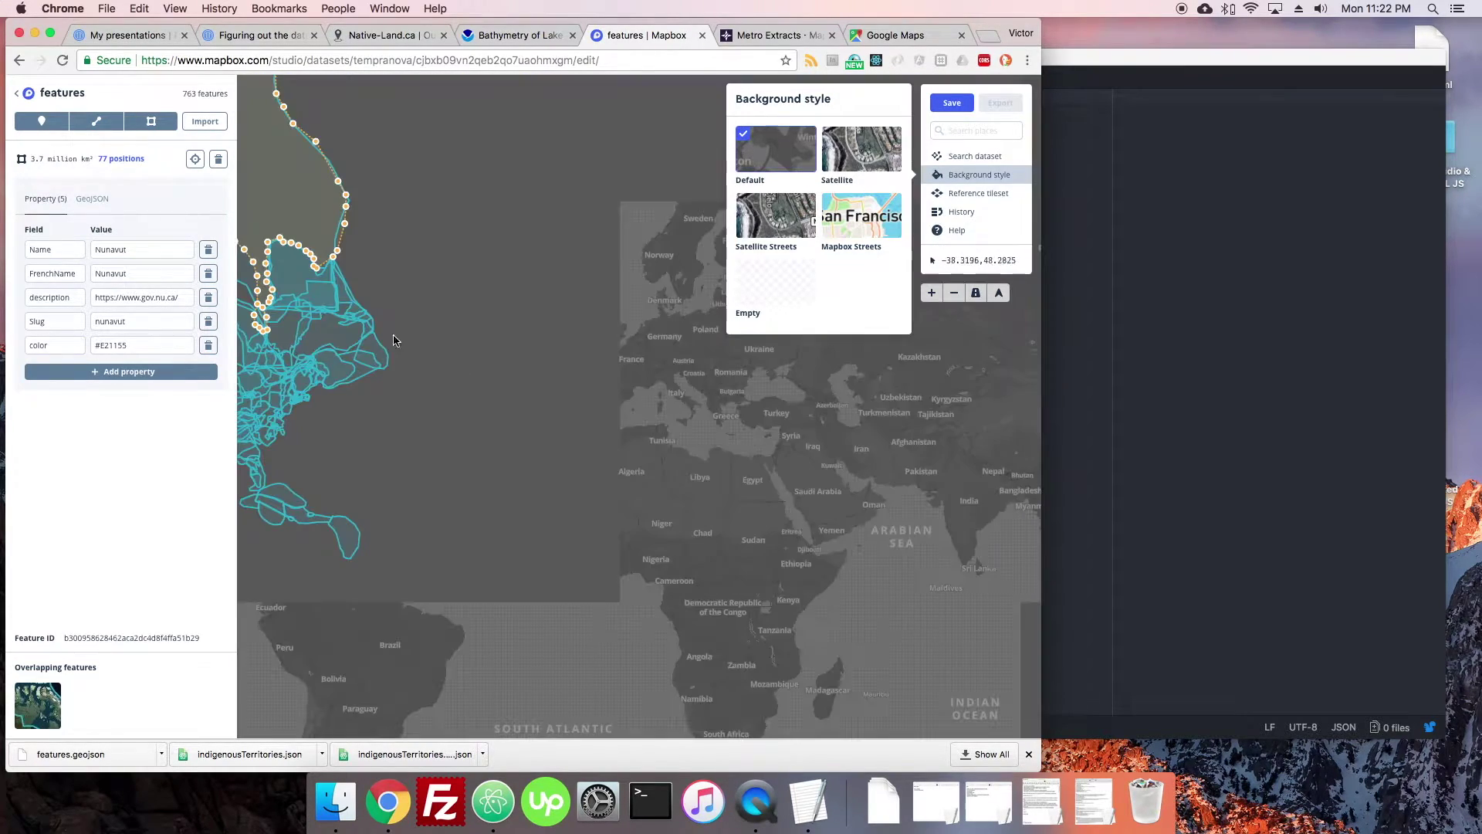
left_click_drag(466, 396, 545, 367)
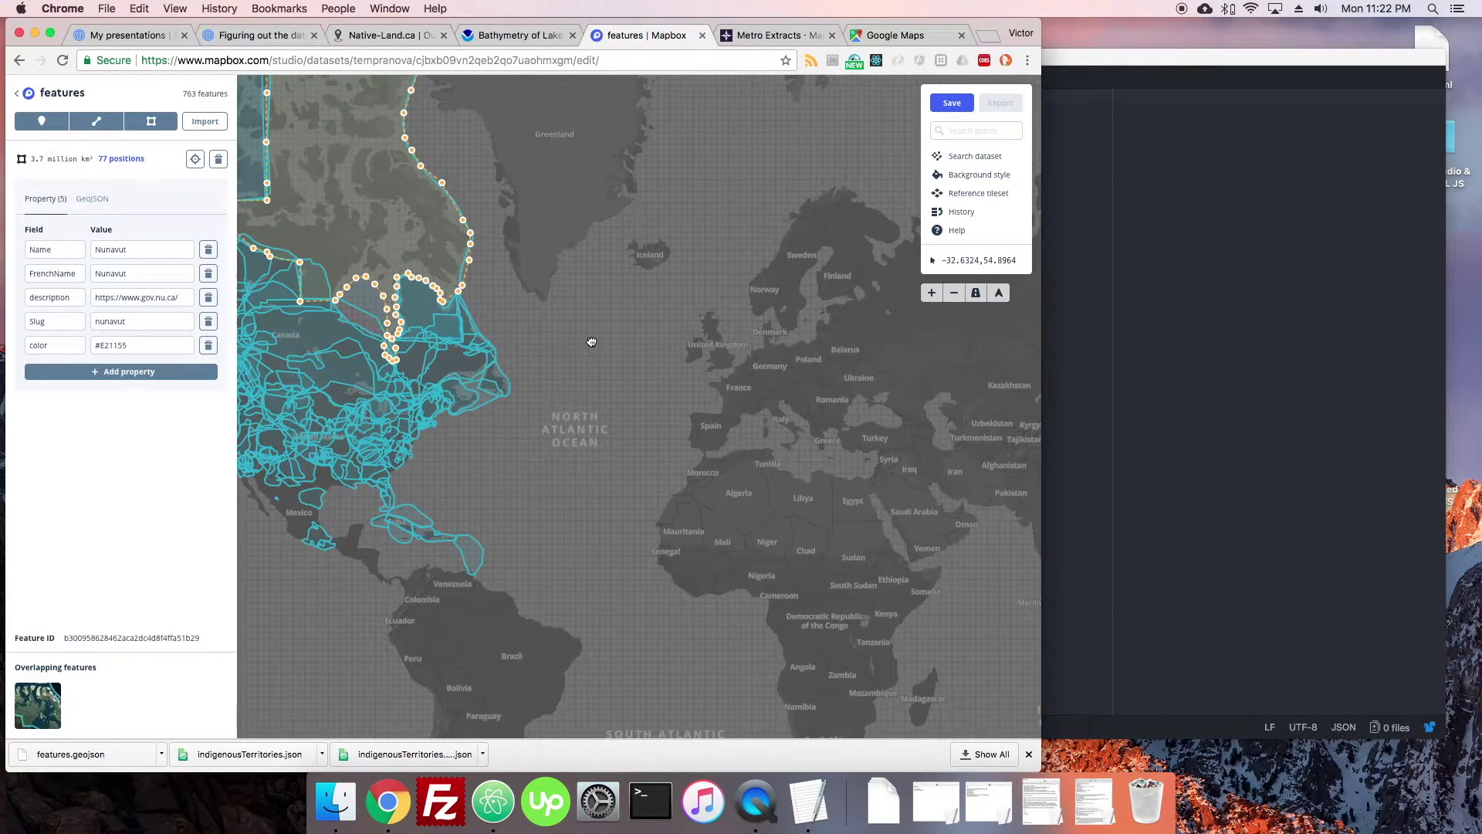
left_click(591, 342)
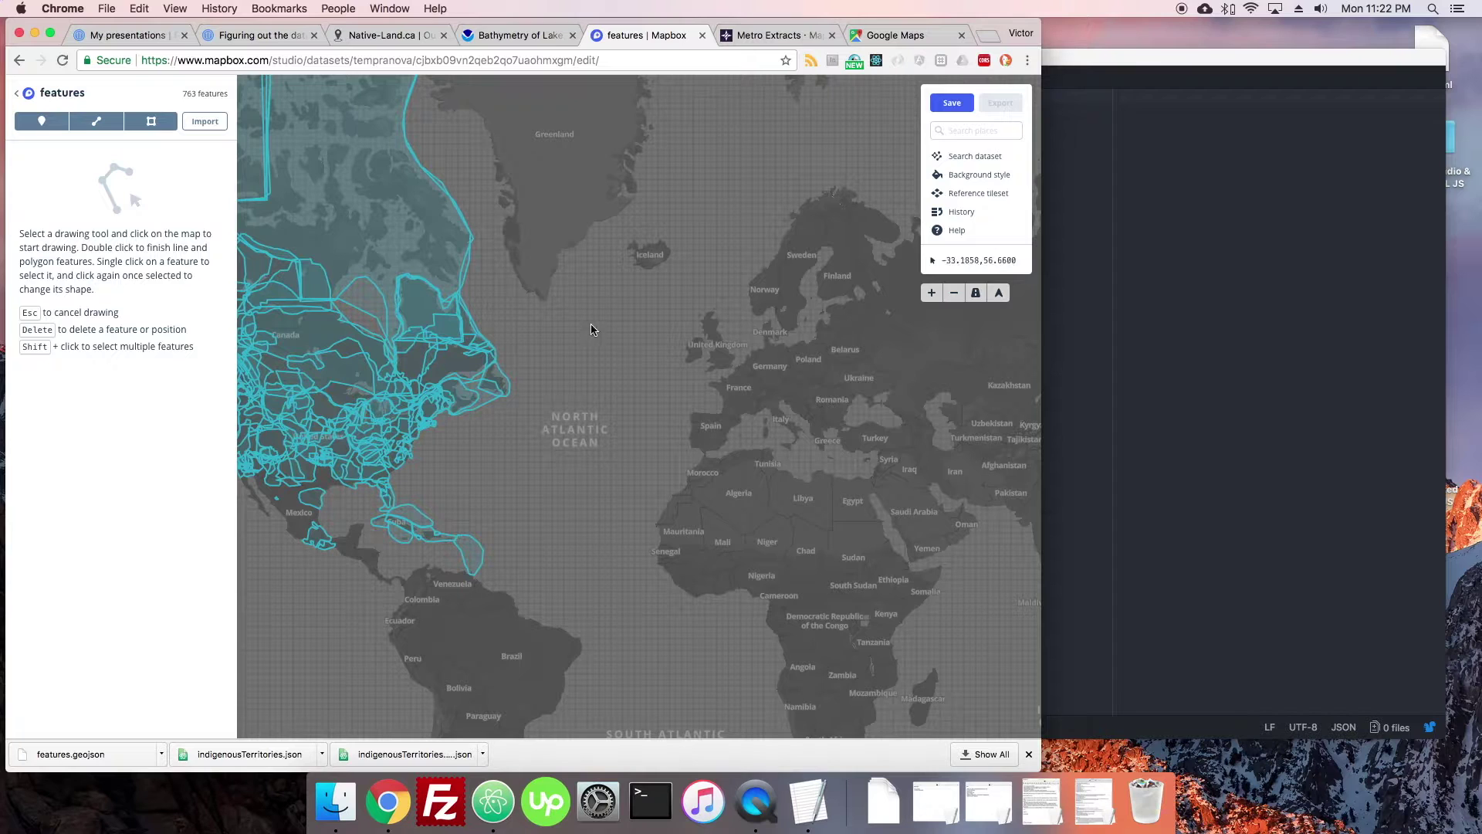
Inspect the properties of the territories in eastern Canada, such as Innus (Montagnais) and Naskapi
double_click(453, 355)
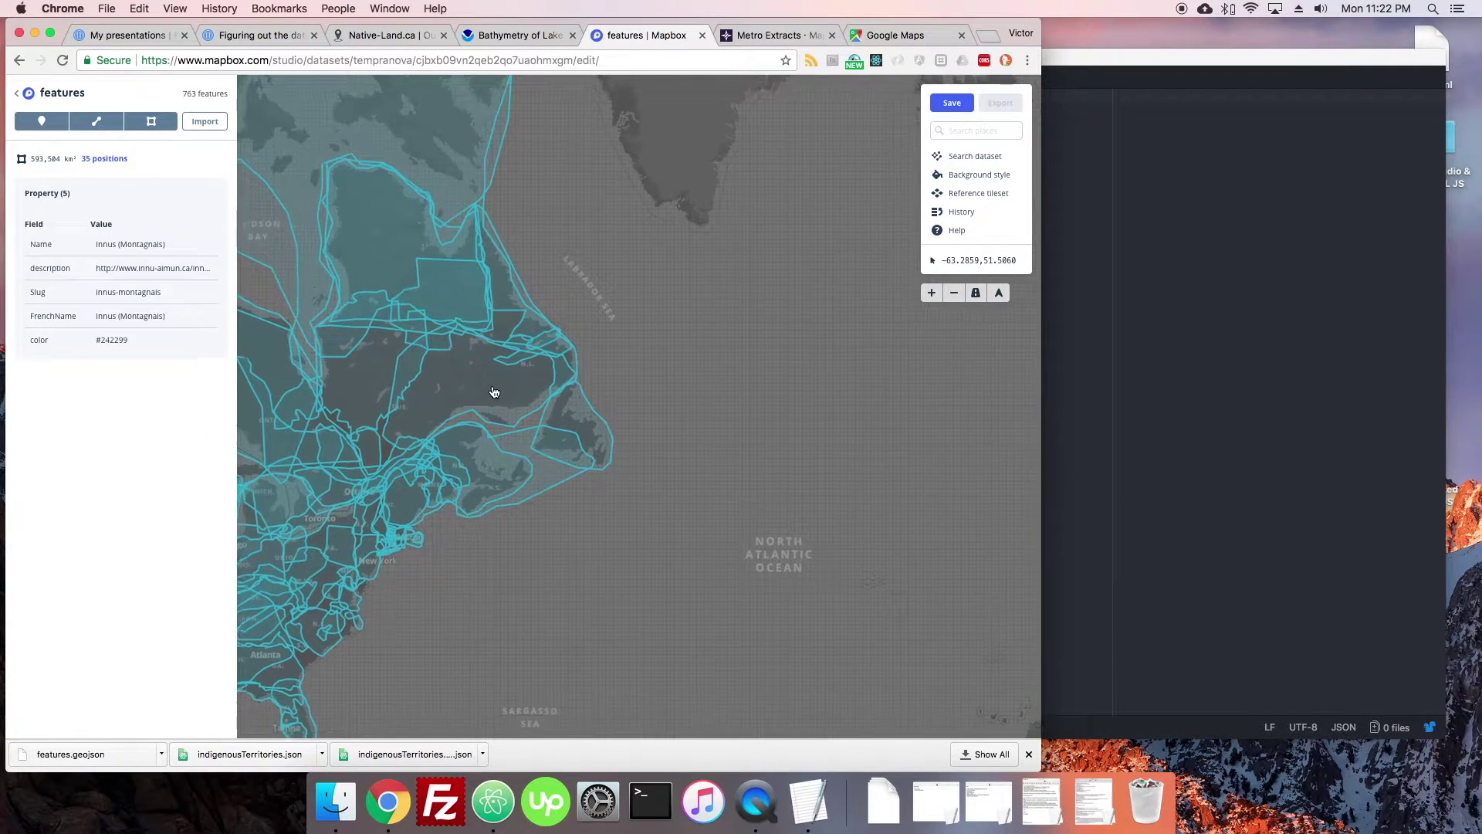
scroll(494, 391, "down", 3)
key("Escape")
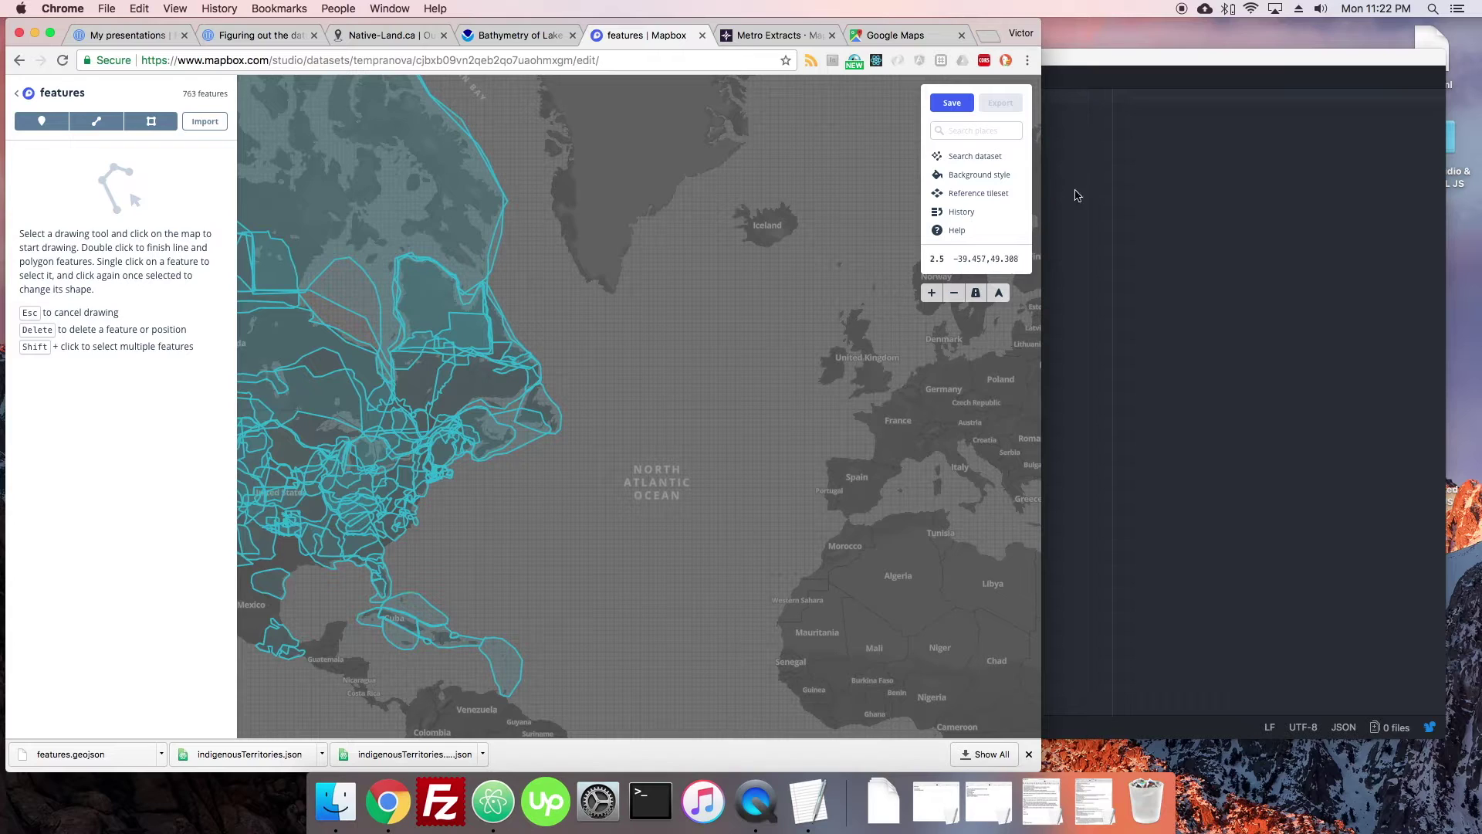
left_click(531, 392)
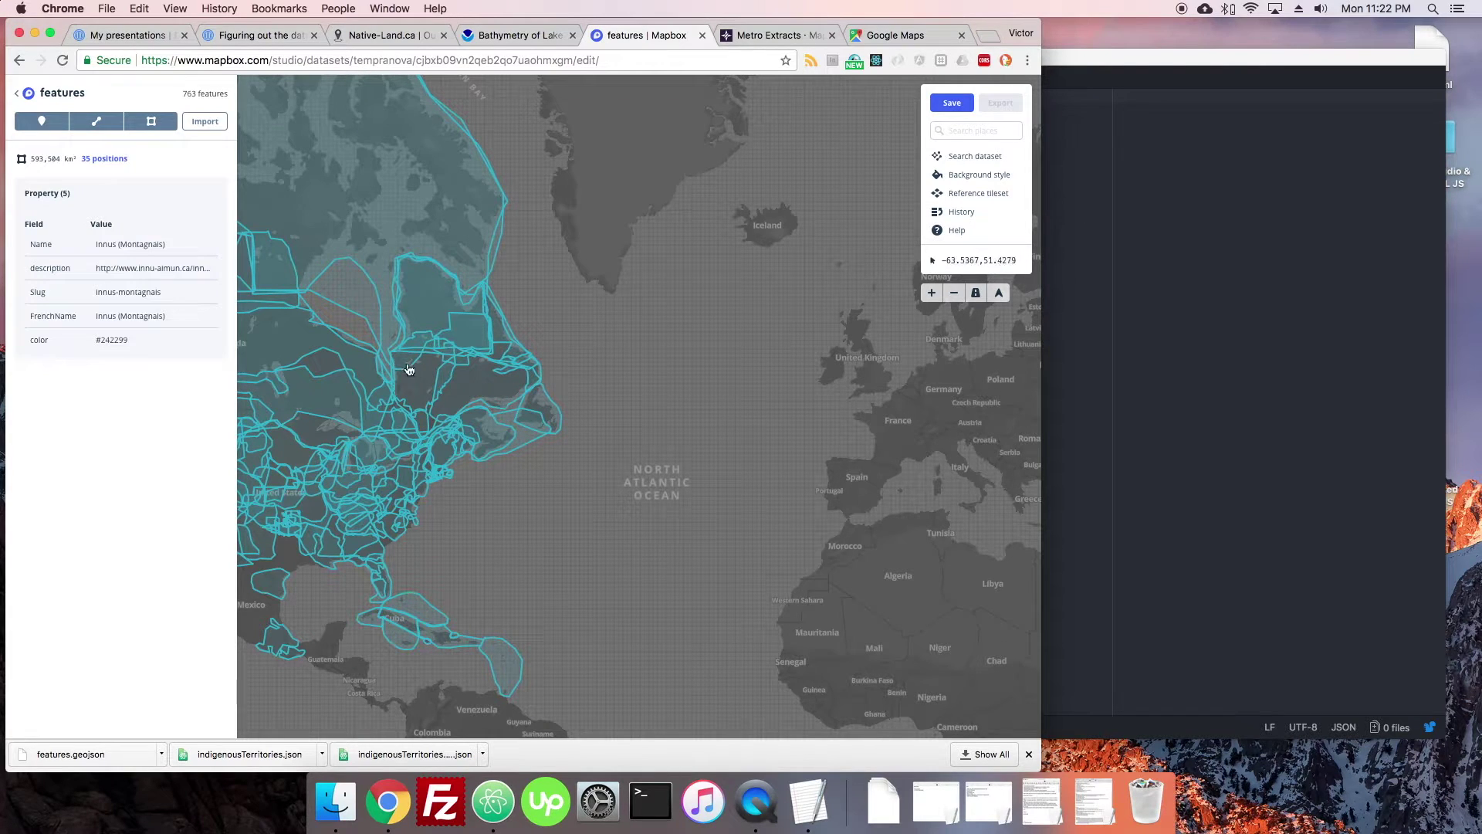
left_click(461, 366)
left_click(788, 328)
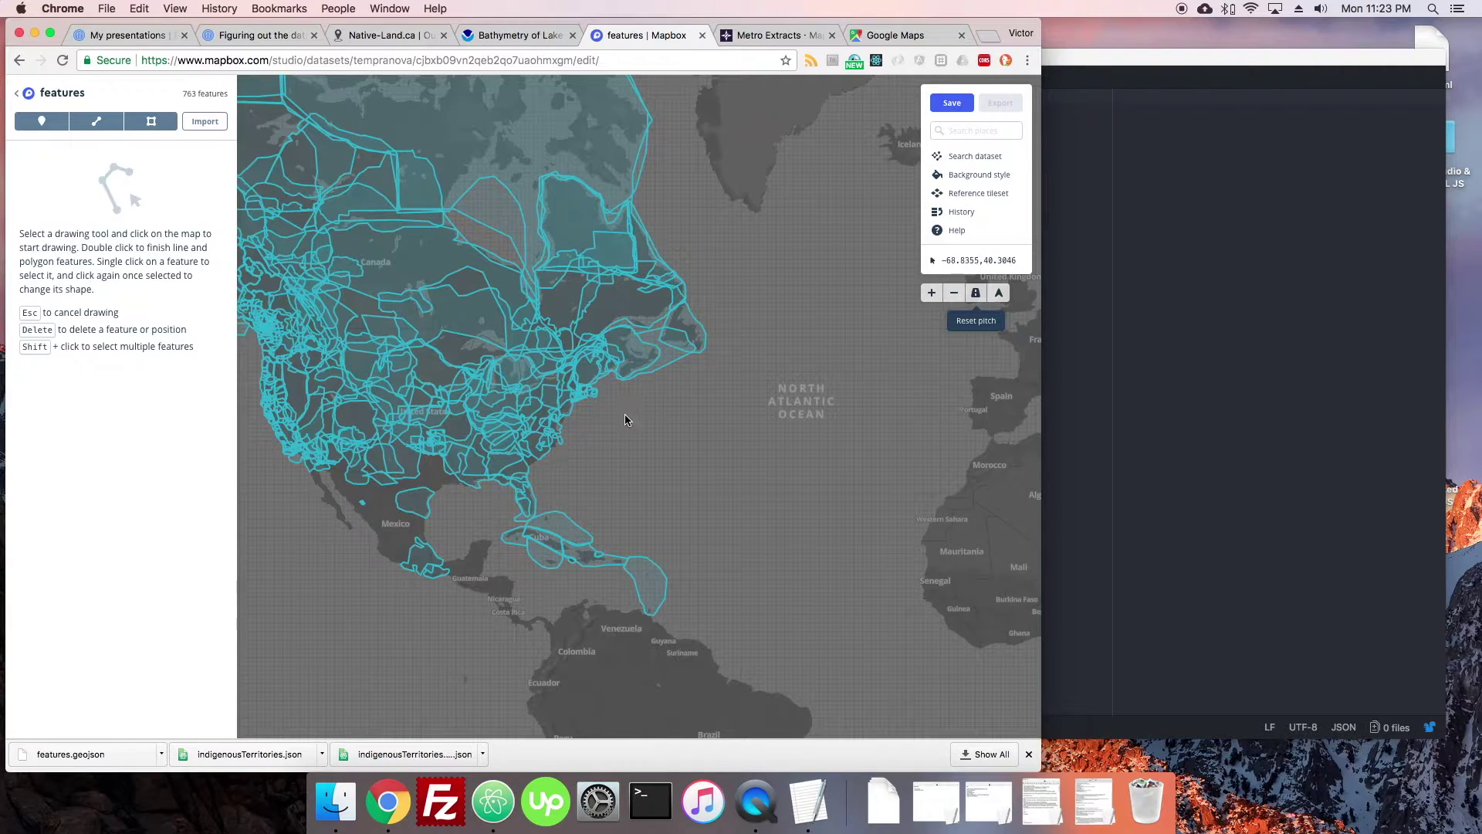
Try tilting the map view over North America and resetting its pitch, then bring the North Pacific into view
left_click_drag(594, 419, 593, 374)
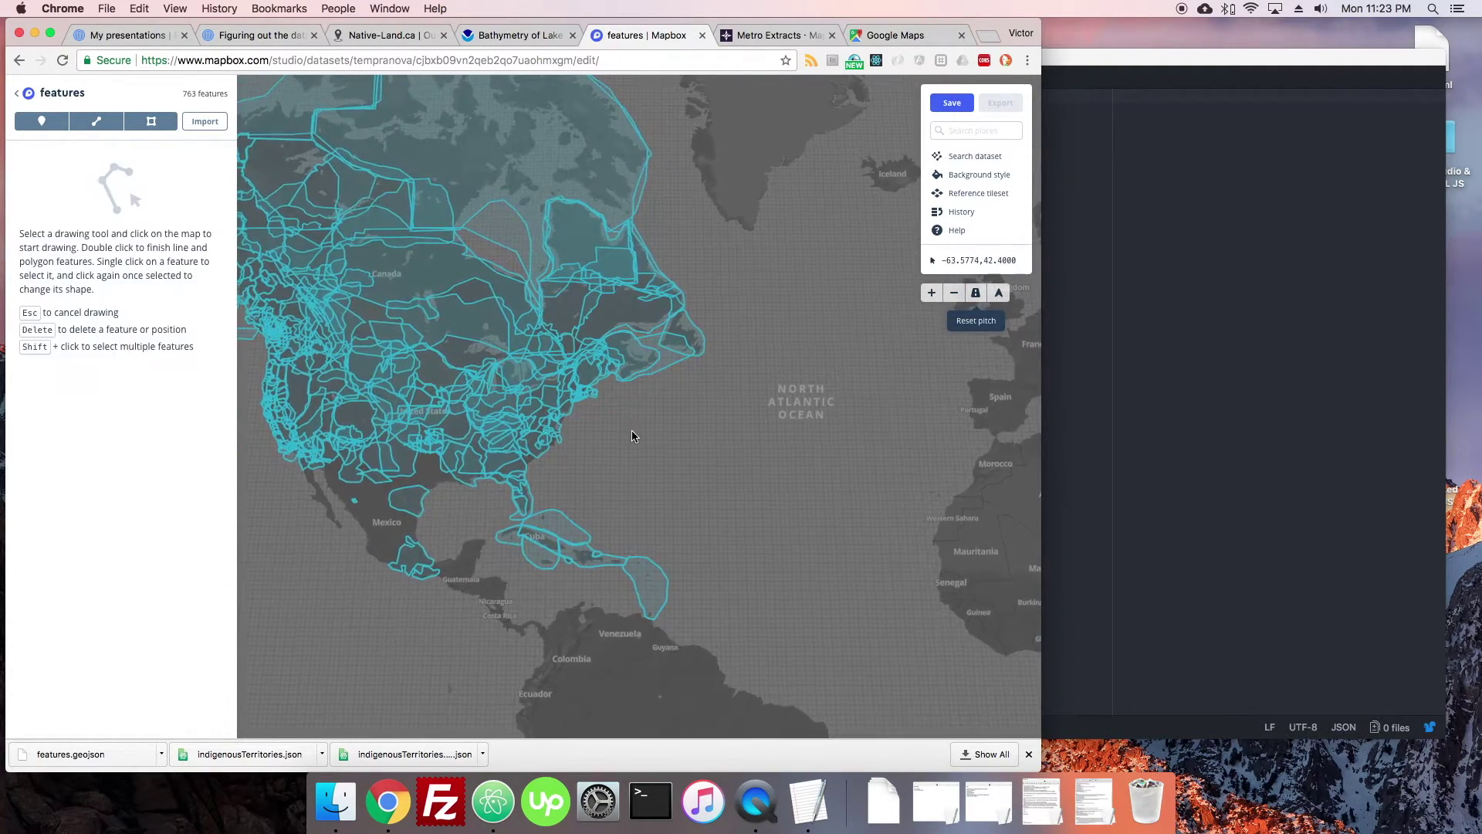
left_click_drag(614, 444, 599, 380)
left_click(976, 294)
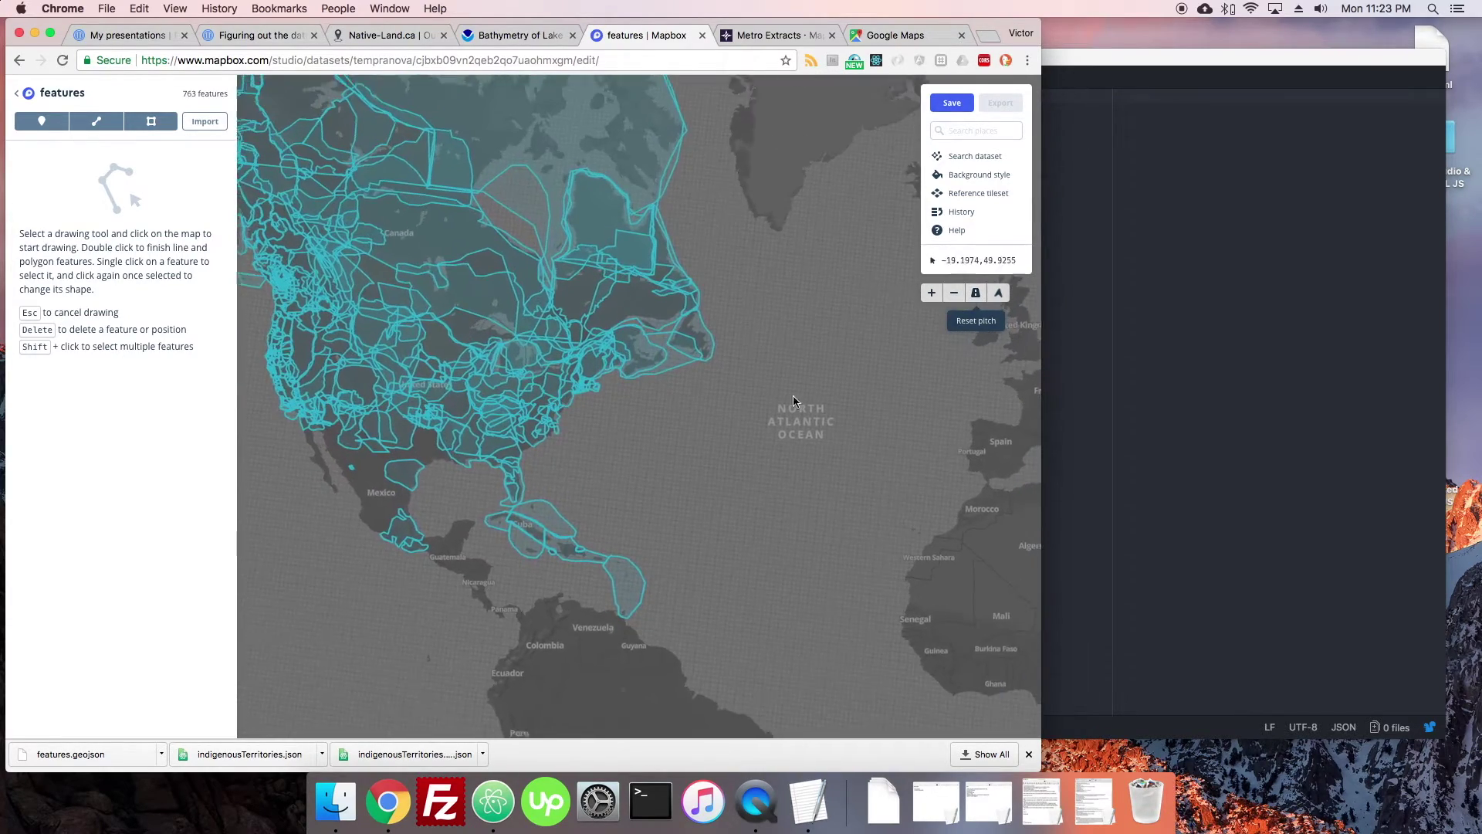
left_click_drag(585, 470, 718, 489)
left_click(642, 401)
left_click(360, 363)
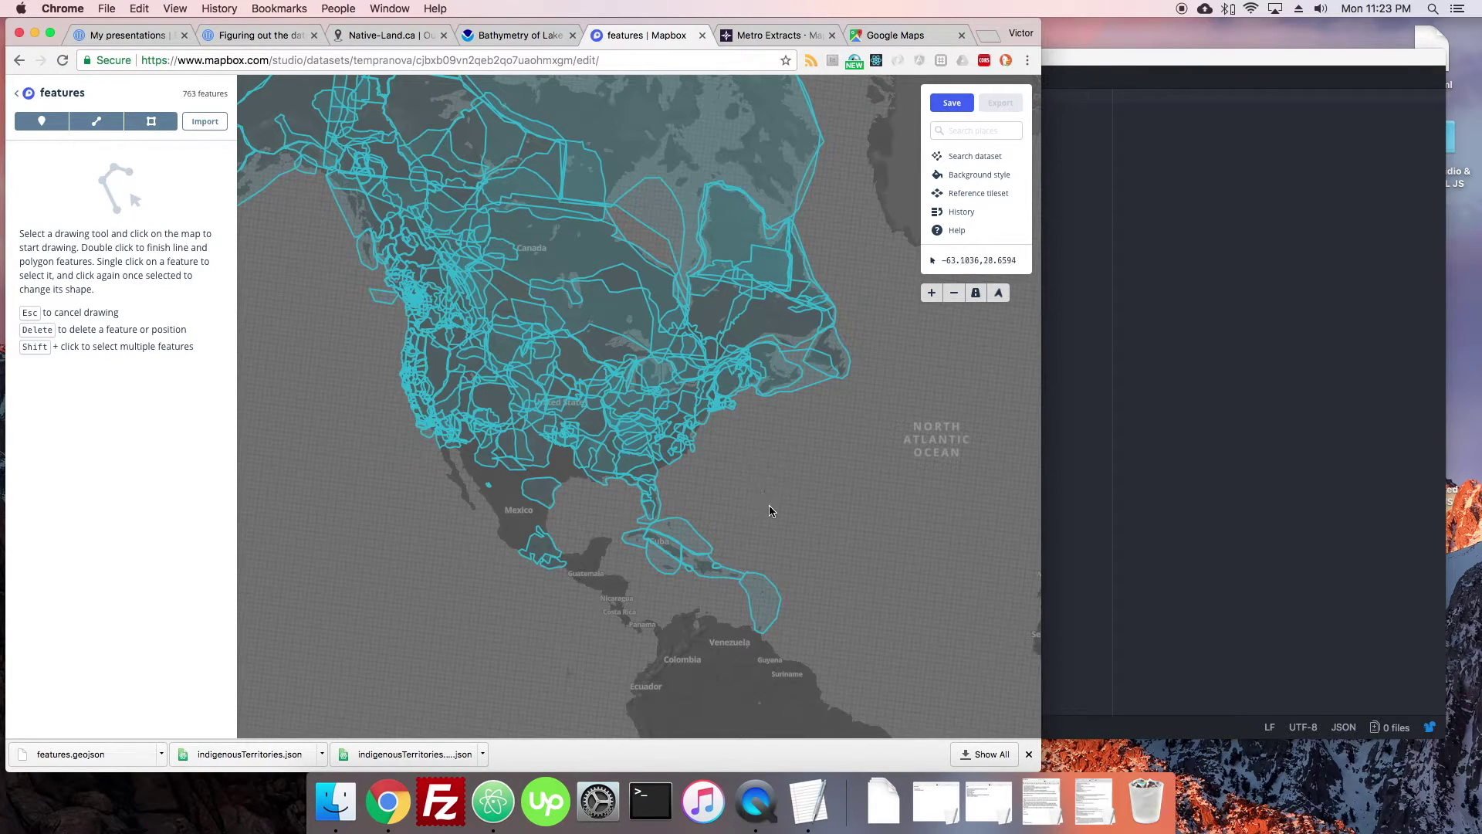
left_click_drag(731, 494, 739, 434)
left_click_drag(363, 536, 539, 532)
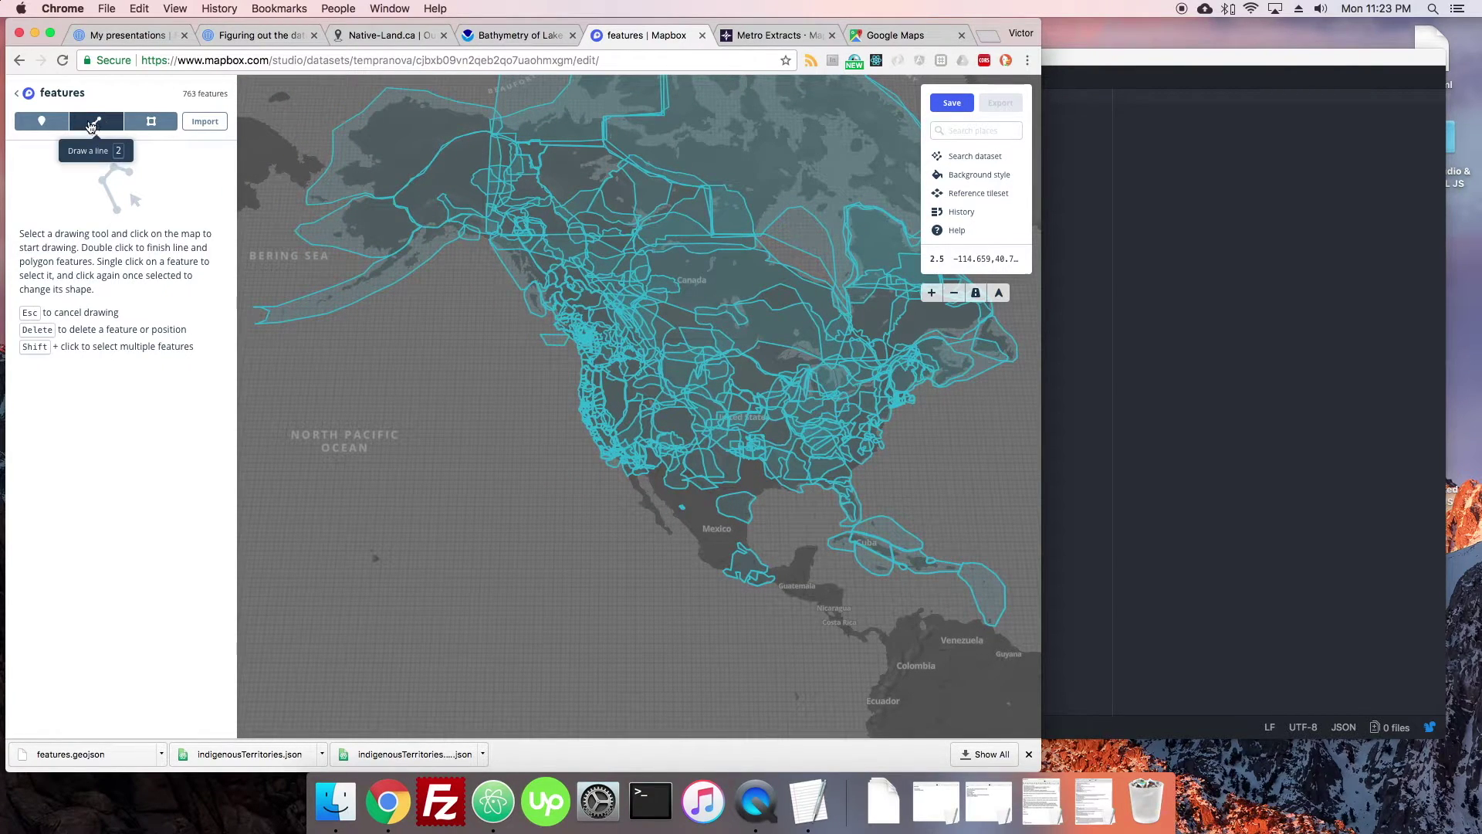
Place a trial point just south of the Aleutian Islands, check its available property fields, and delete the point
left_click(55, 126)
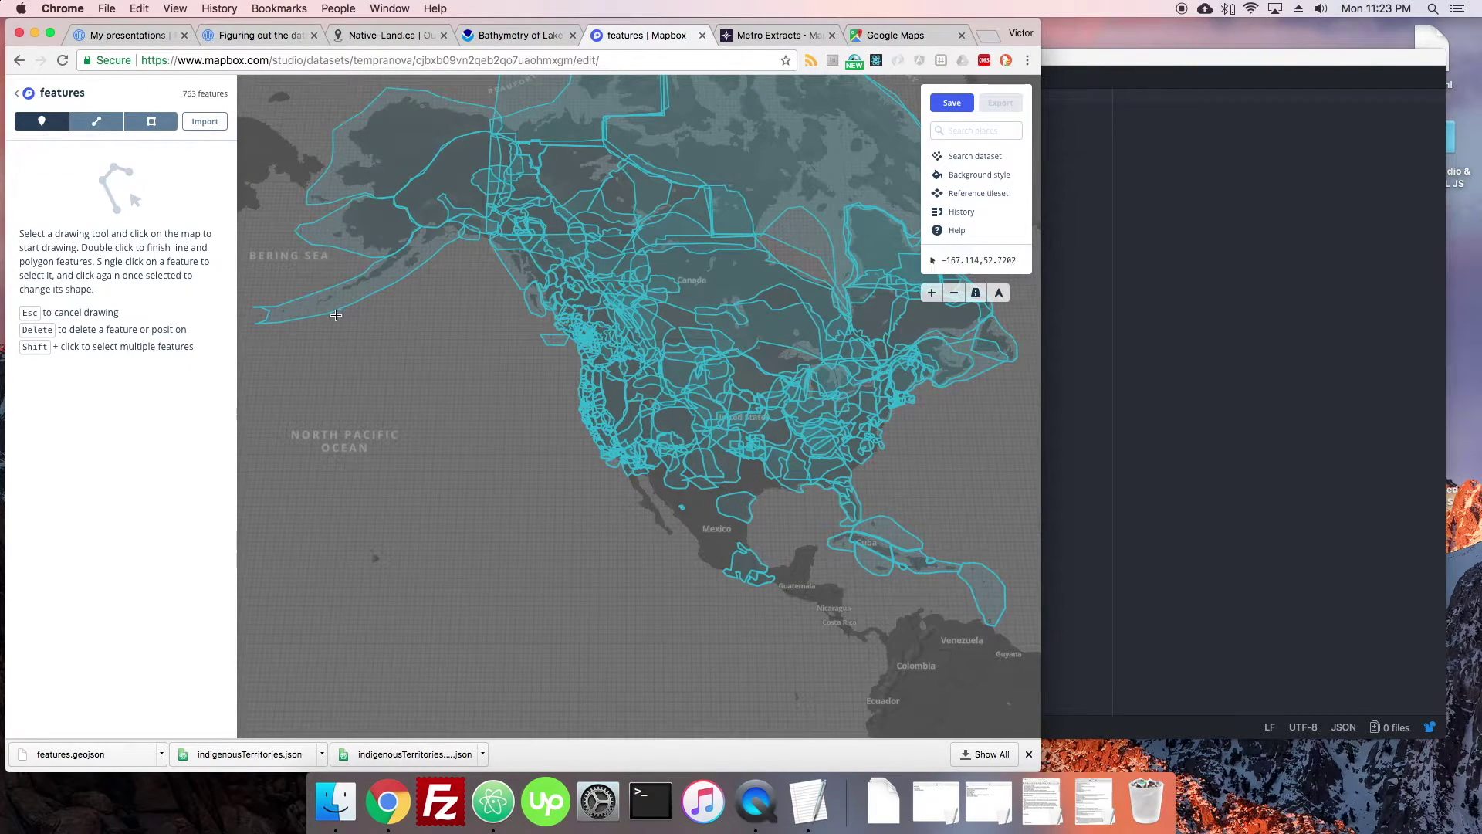
left_click(335, 319)
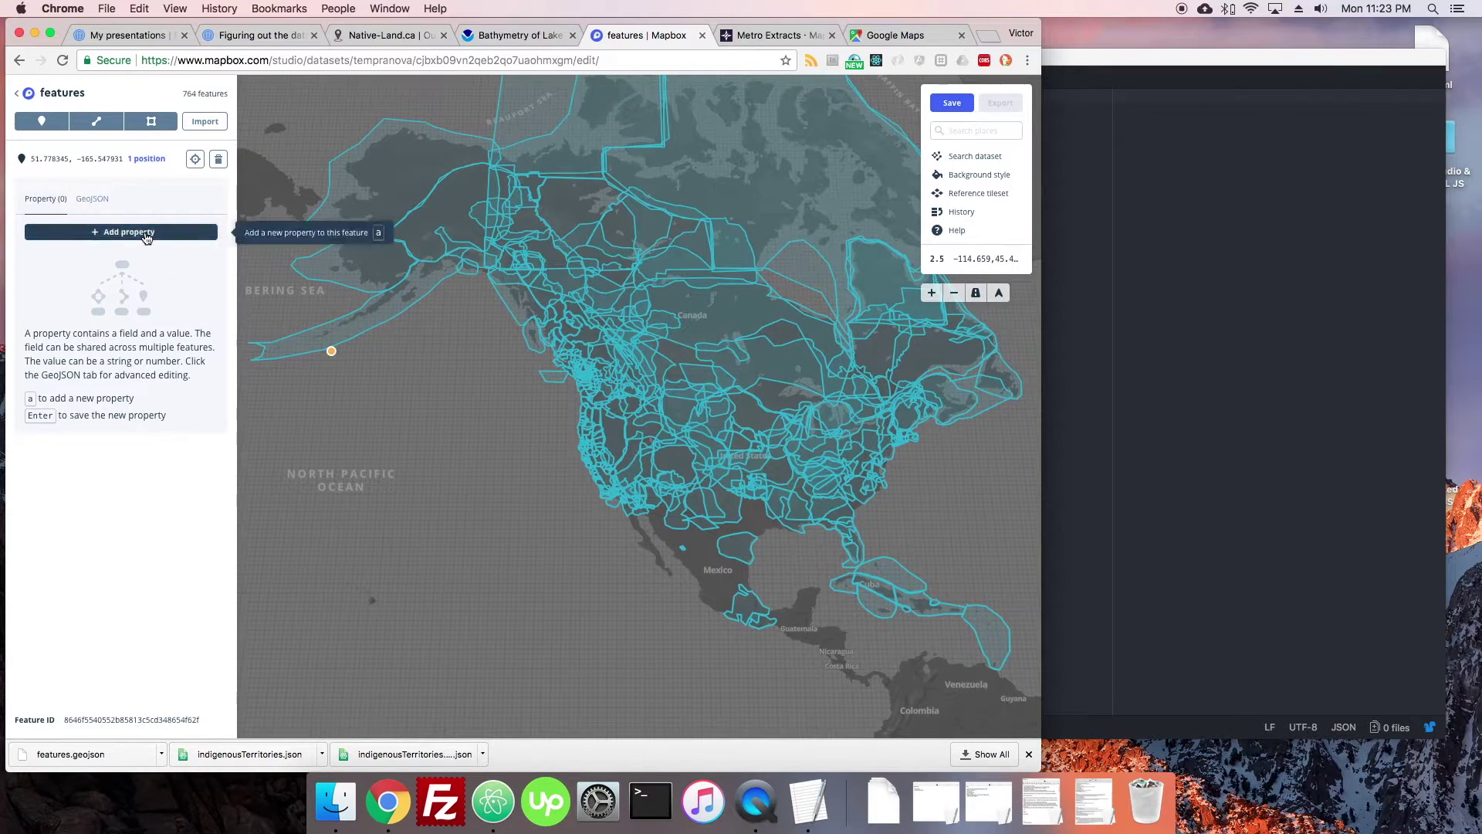
left_click(129, 232)
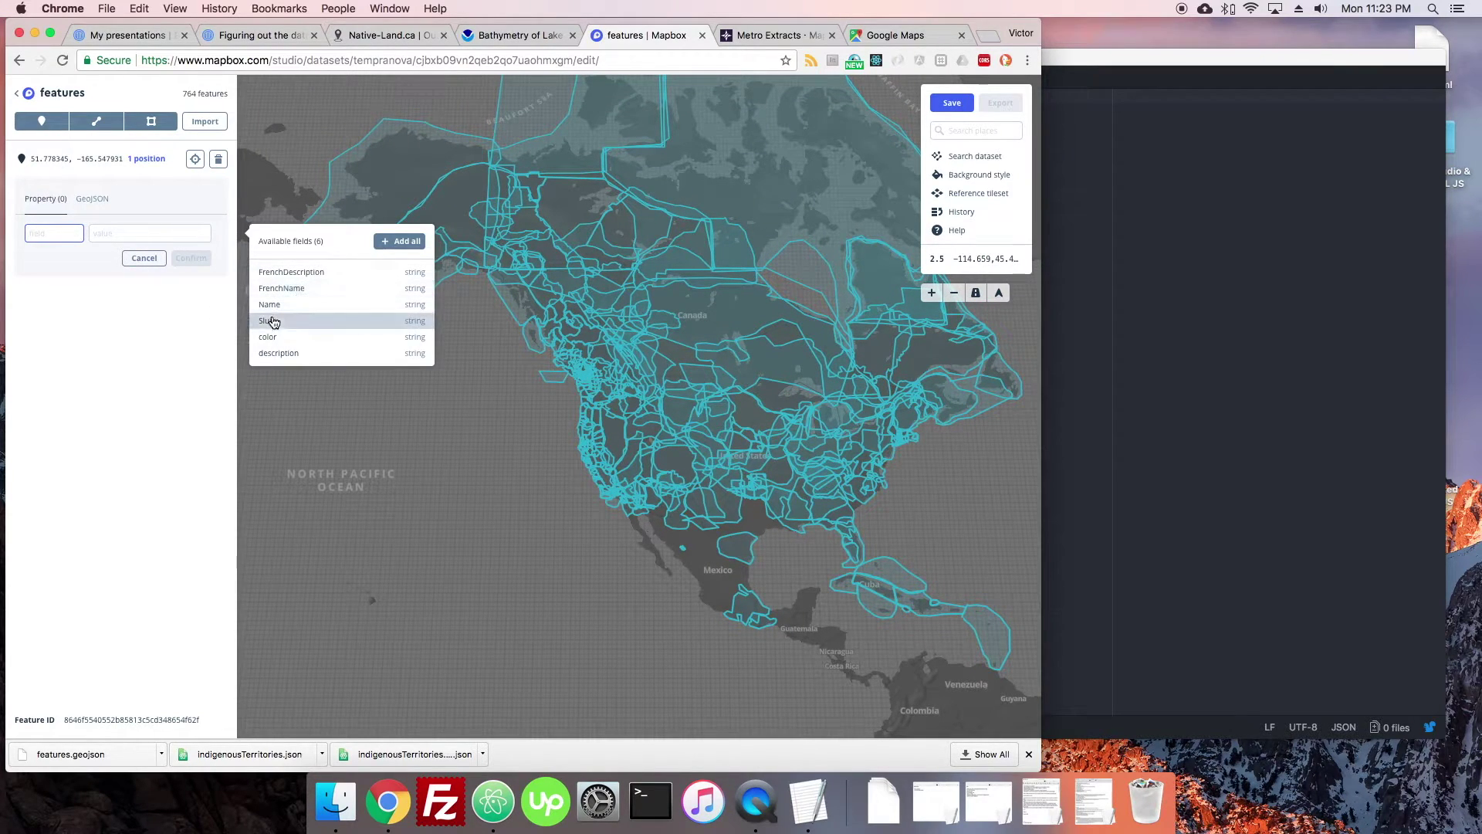
left_click(144, 258)
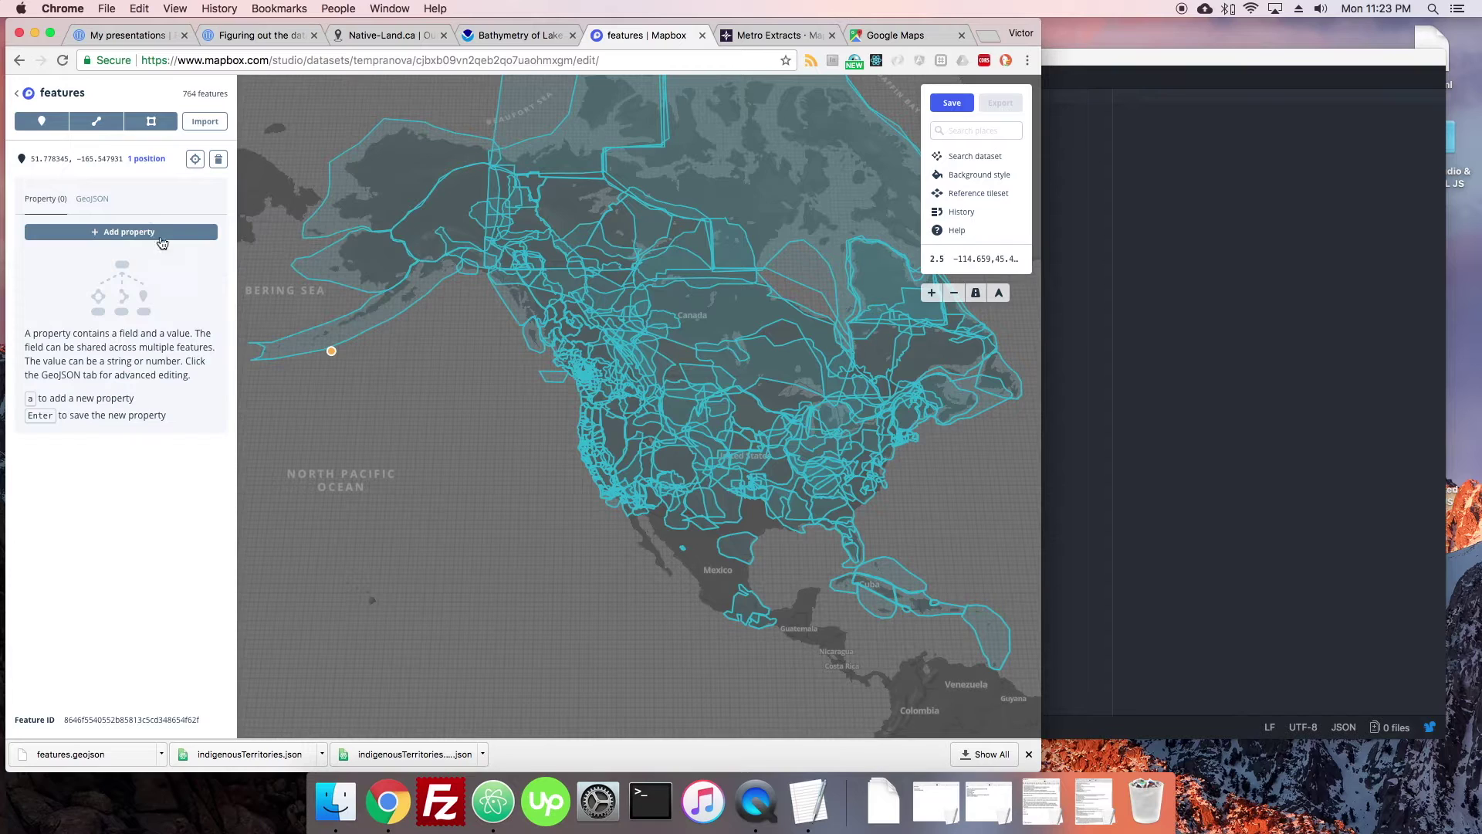
key("Delete")
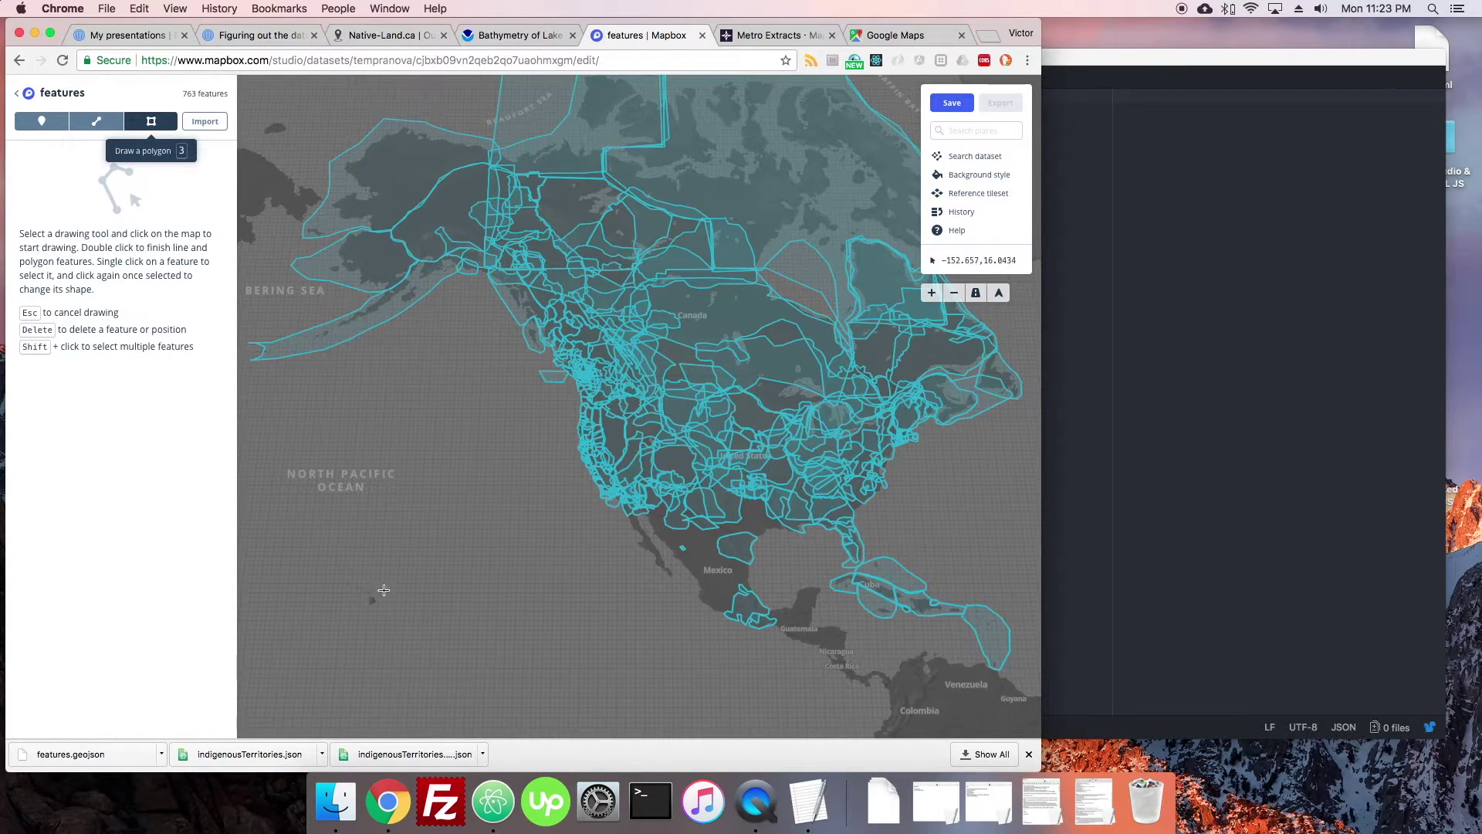
Draw a polygon around the Hawaiian Islands and give it a Name property with the value Hawai'i
left_click(359, 580)
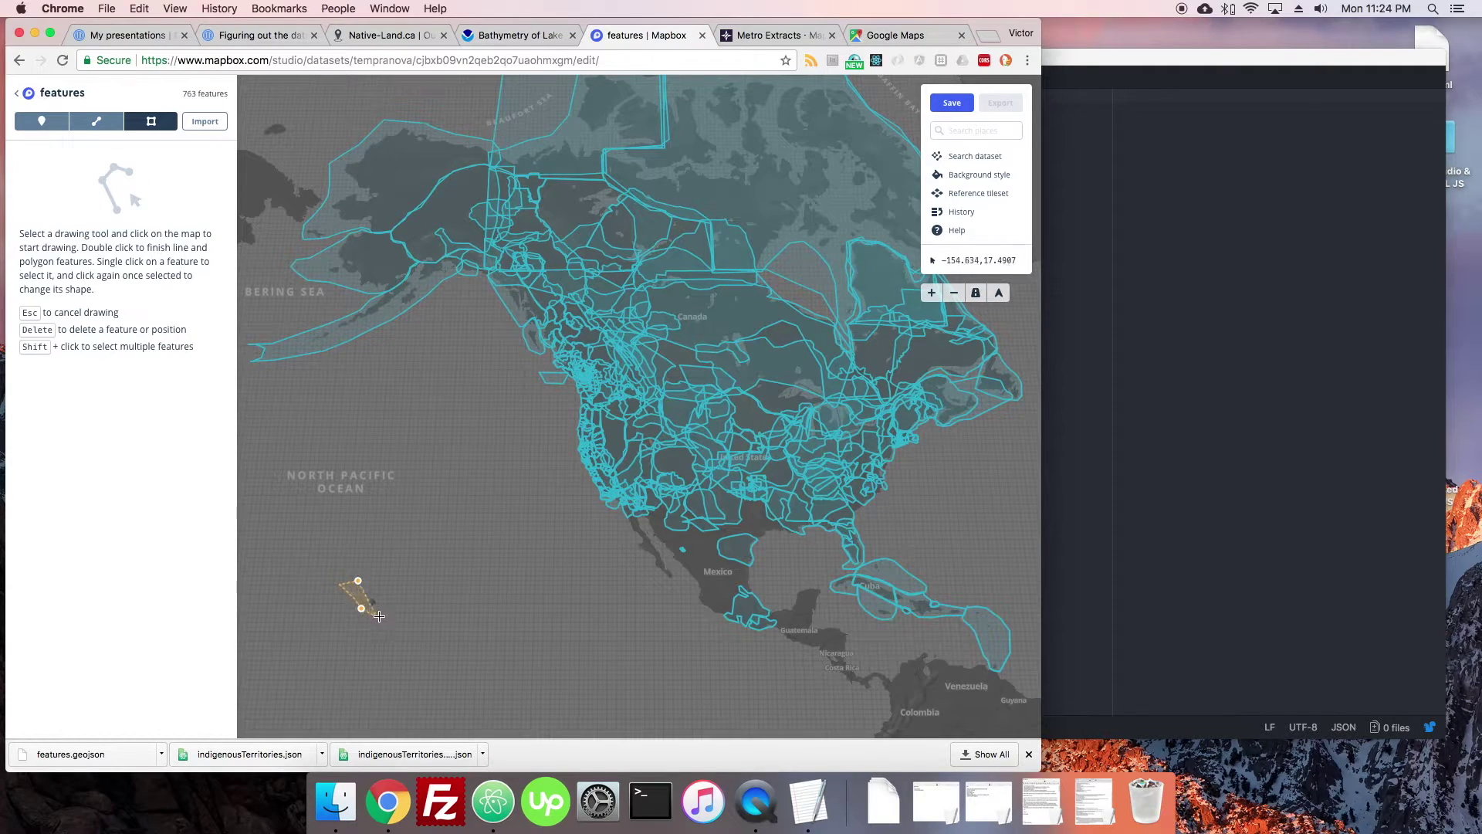
left_click(359, 587)
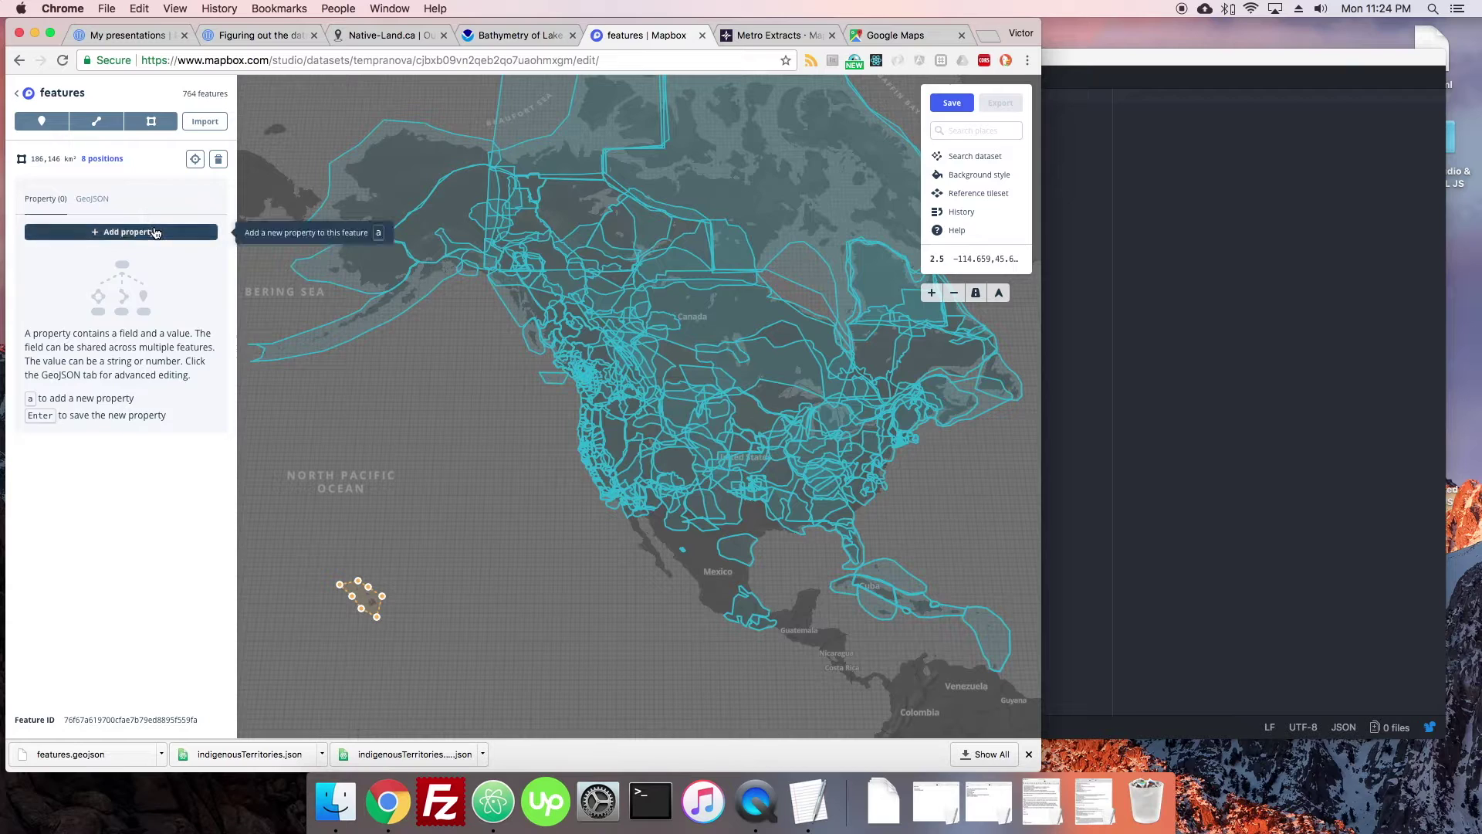
left_click(124, 232)
left_click(308, 306)
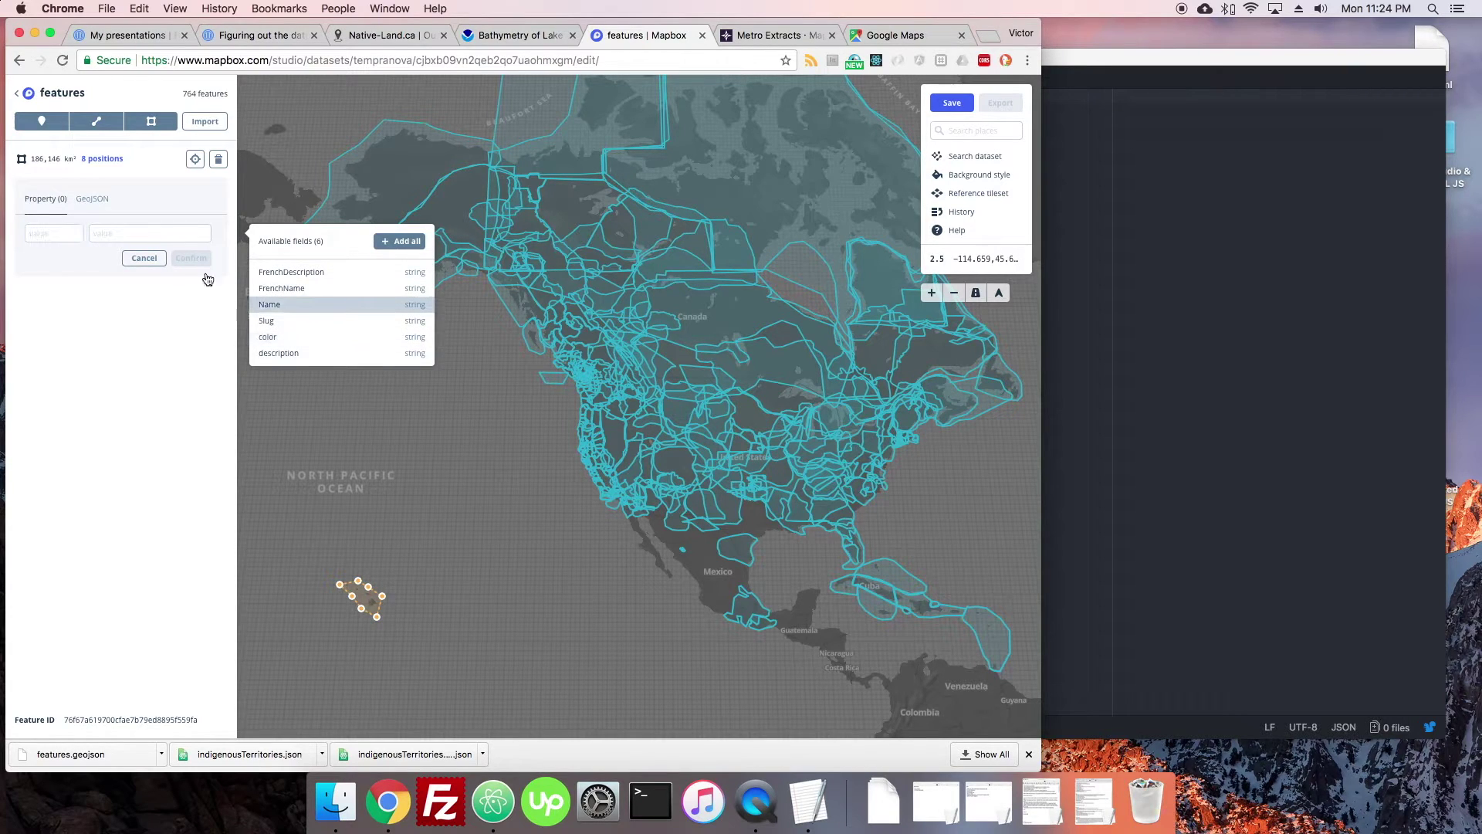
left_click(186, 232)
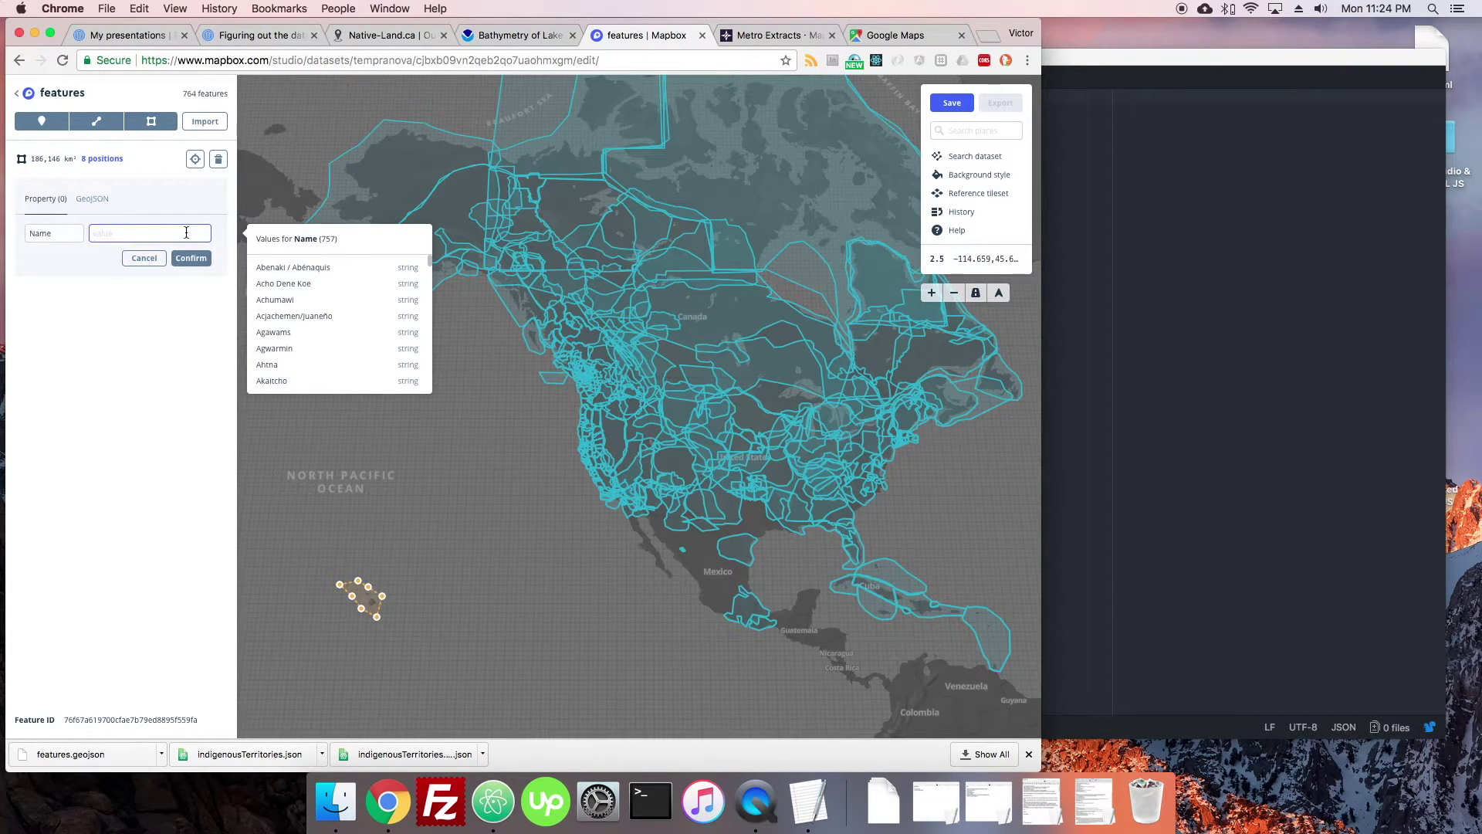
type("Hawaii")
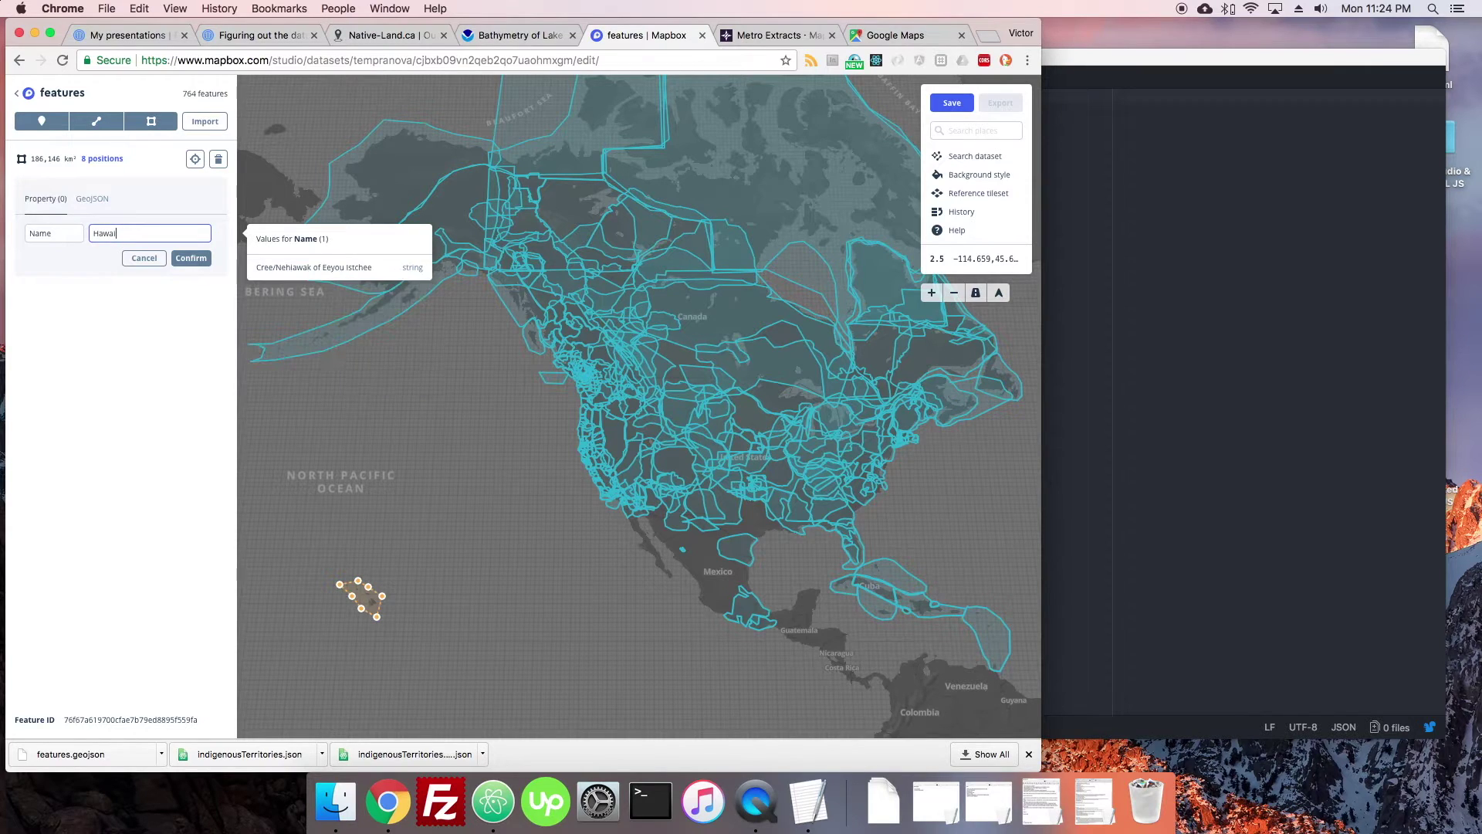
key("Return")
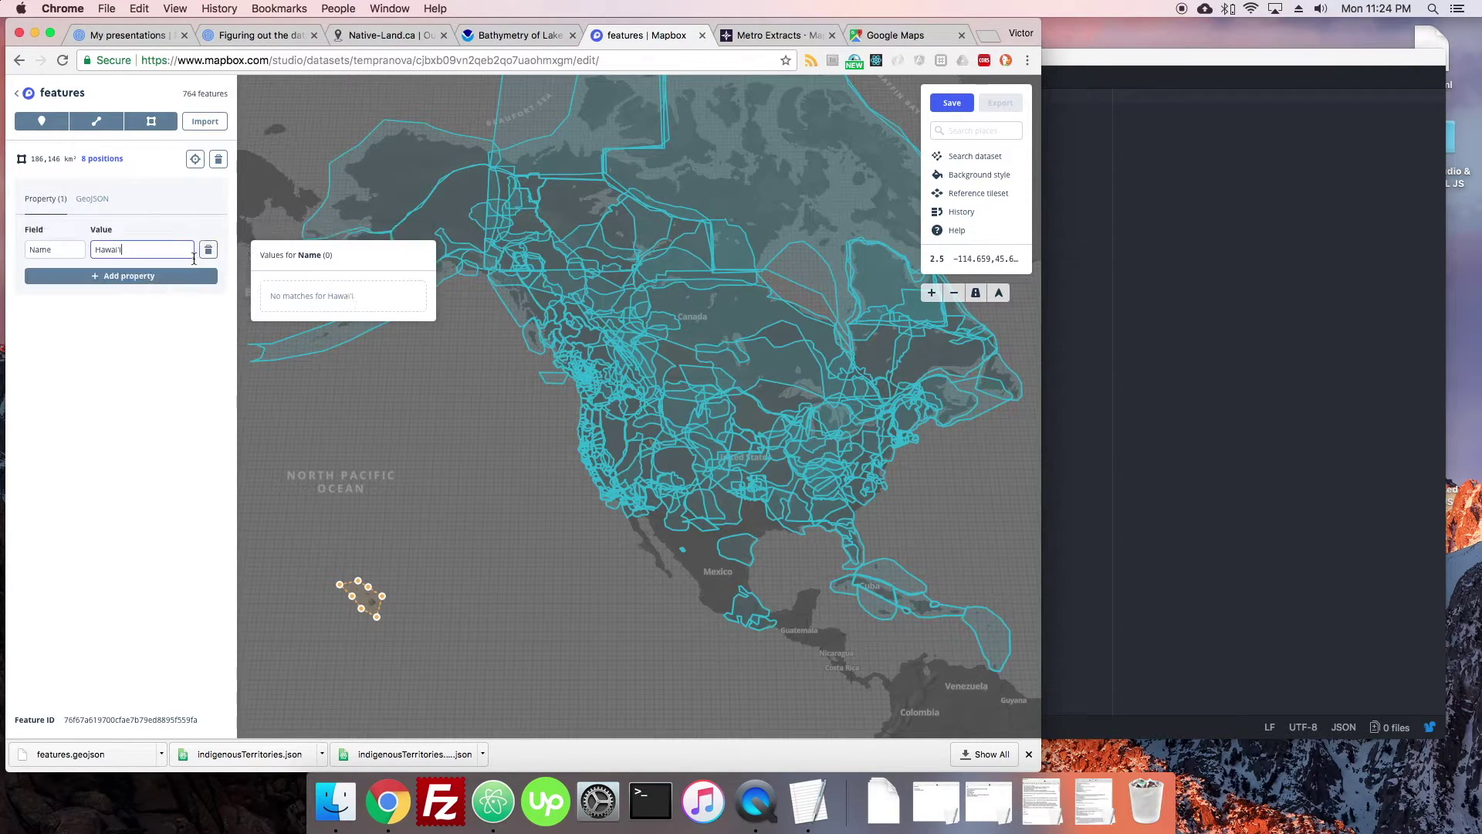
Add an empty Slug property to the Hawai'i polygon, browse the existing Slug values, and delete the property
left_click(185, 280)
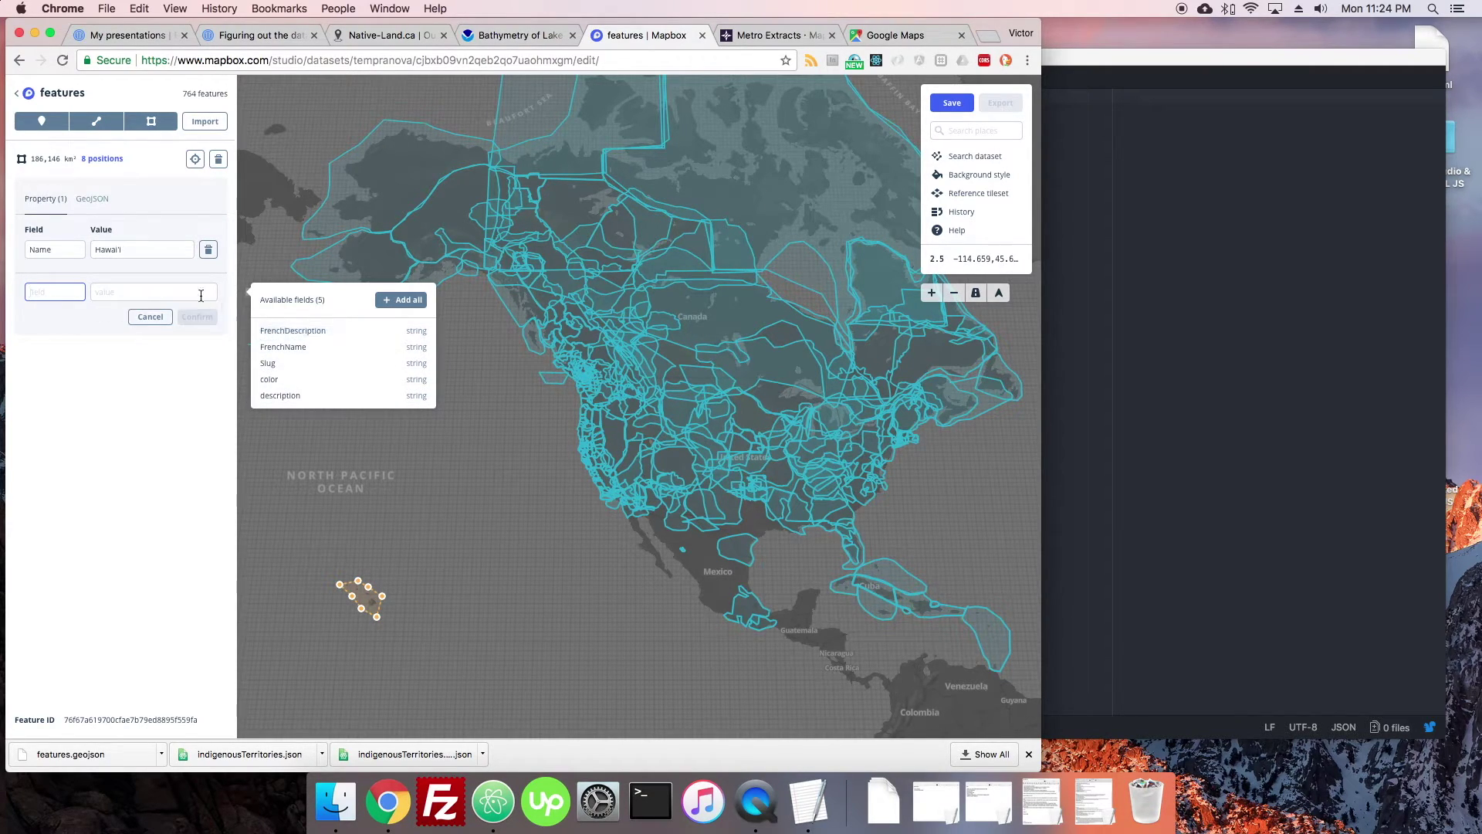
left_click(27, 247)
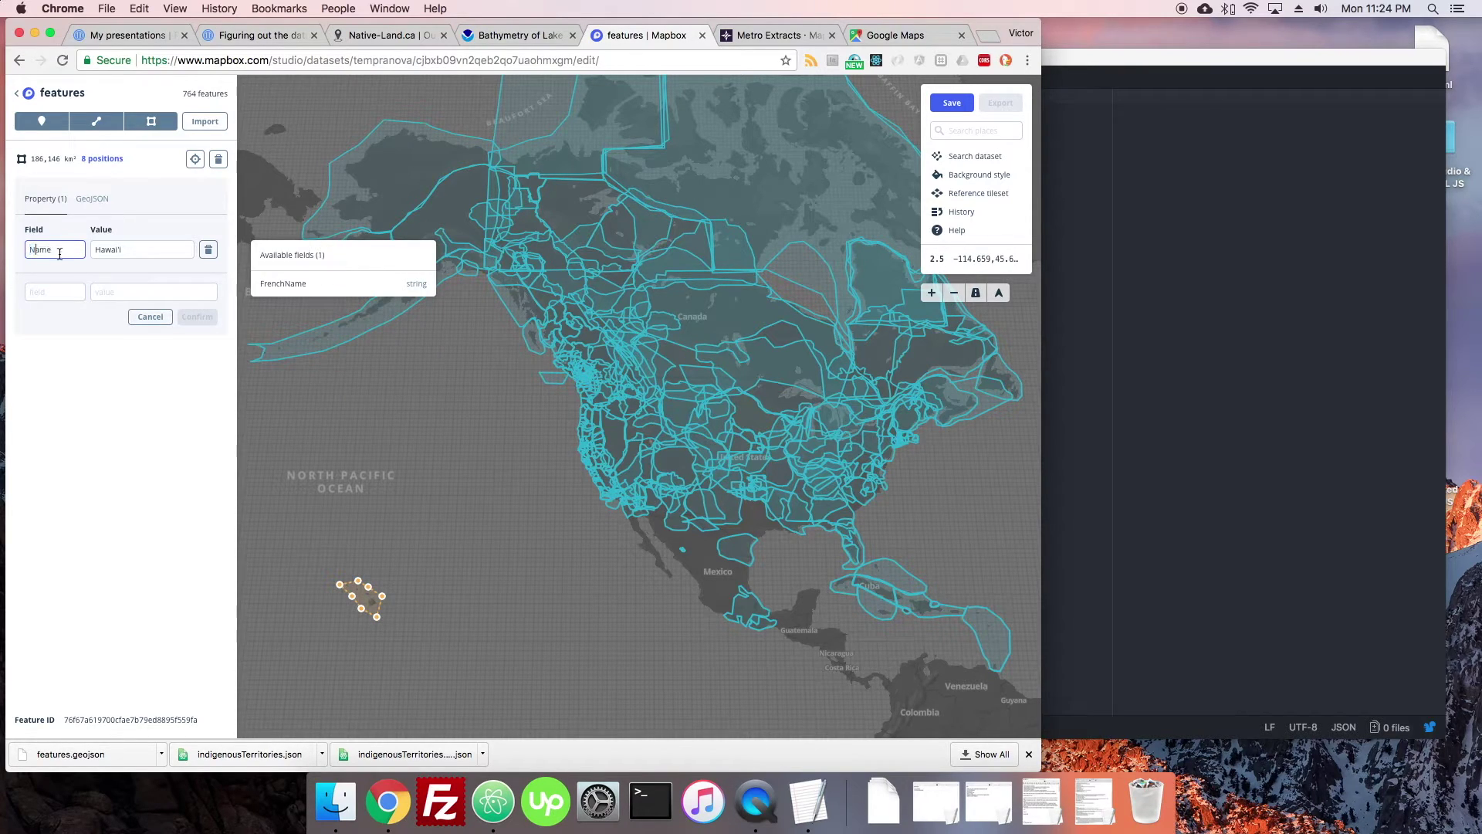
left_click(63, 295)
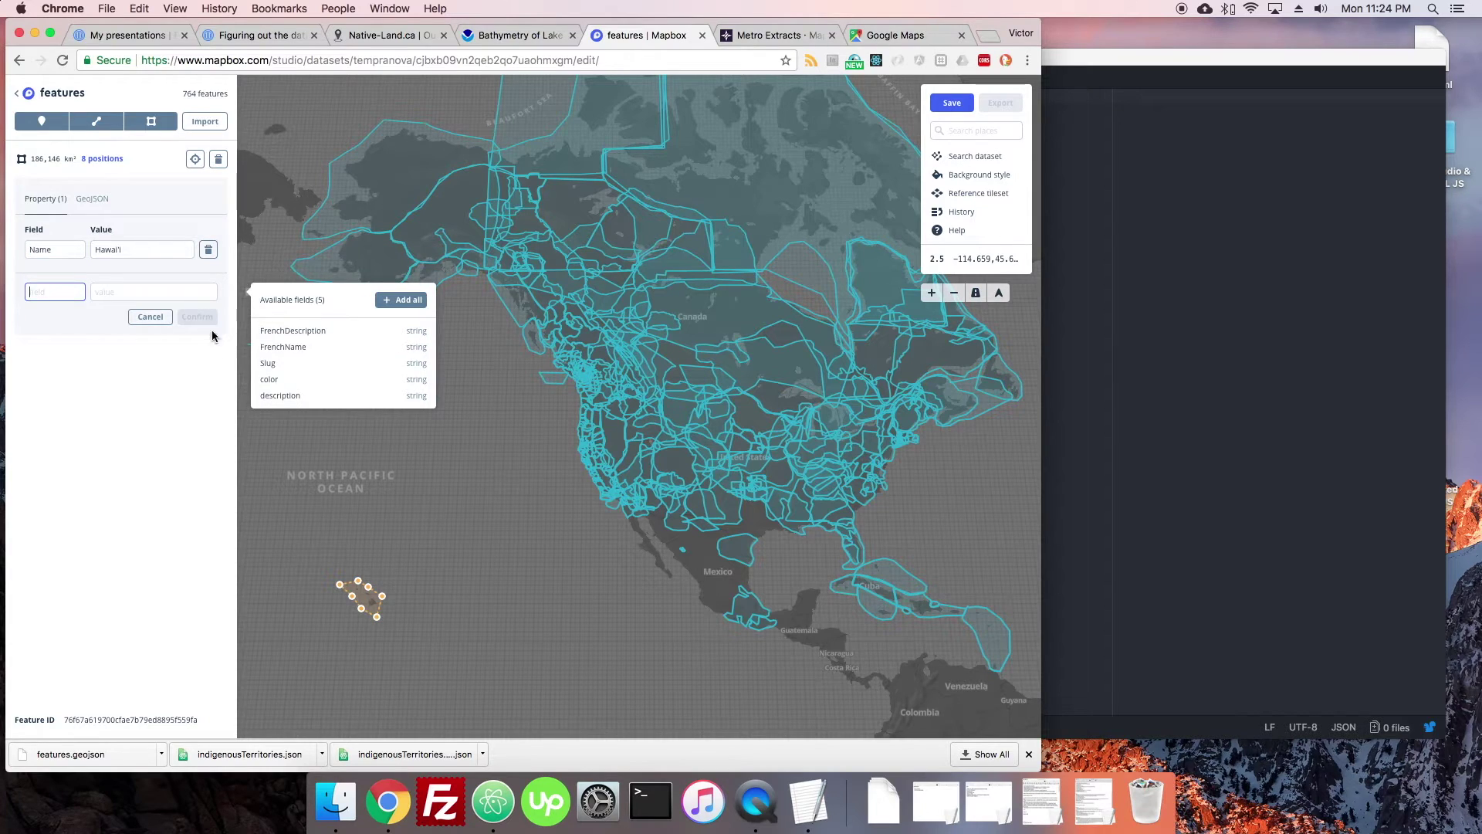
left_click(281, 369)
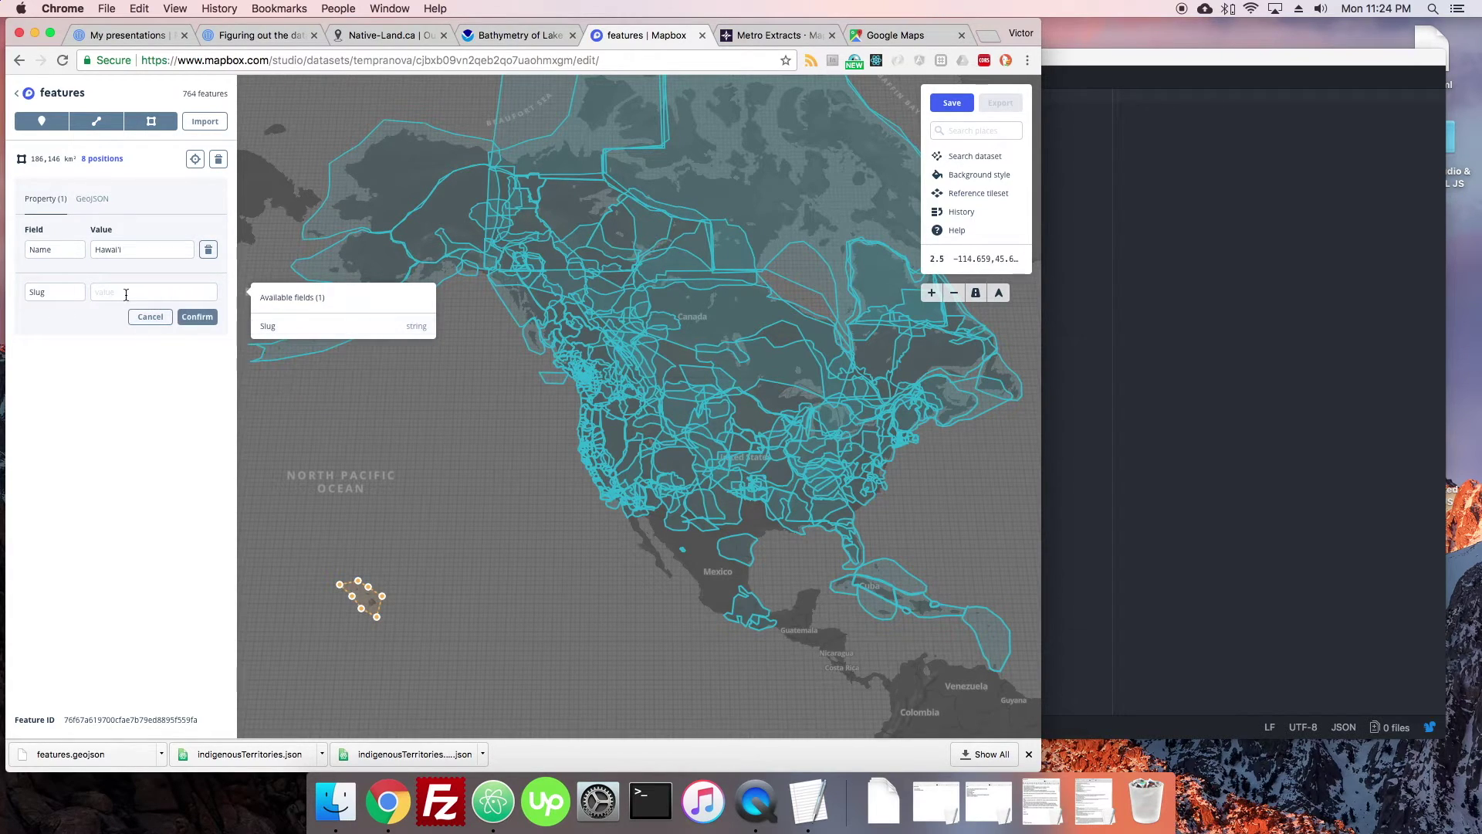
left_click(204, 298)
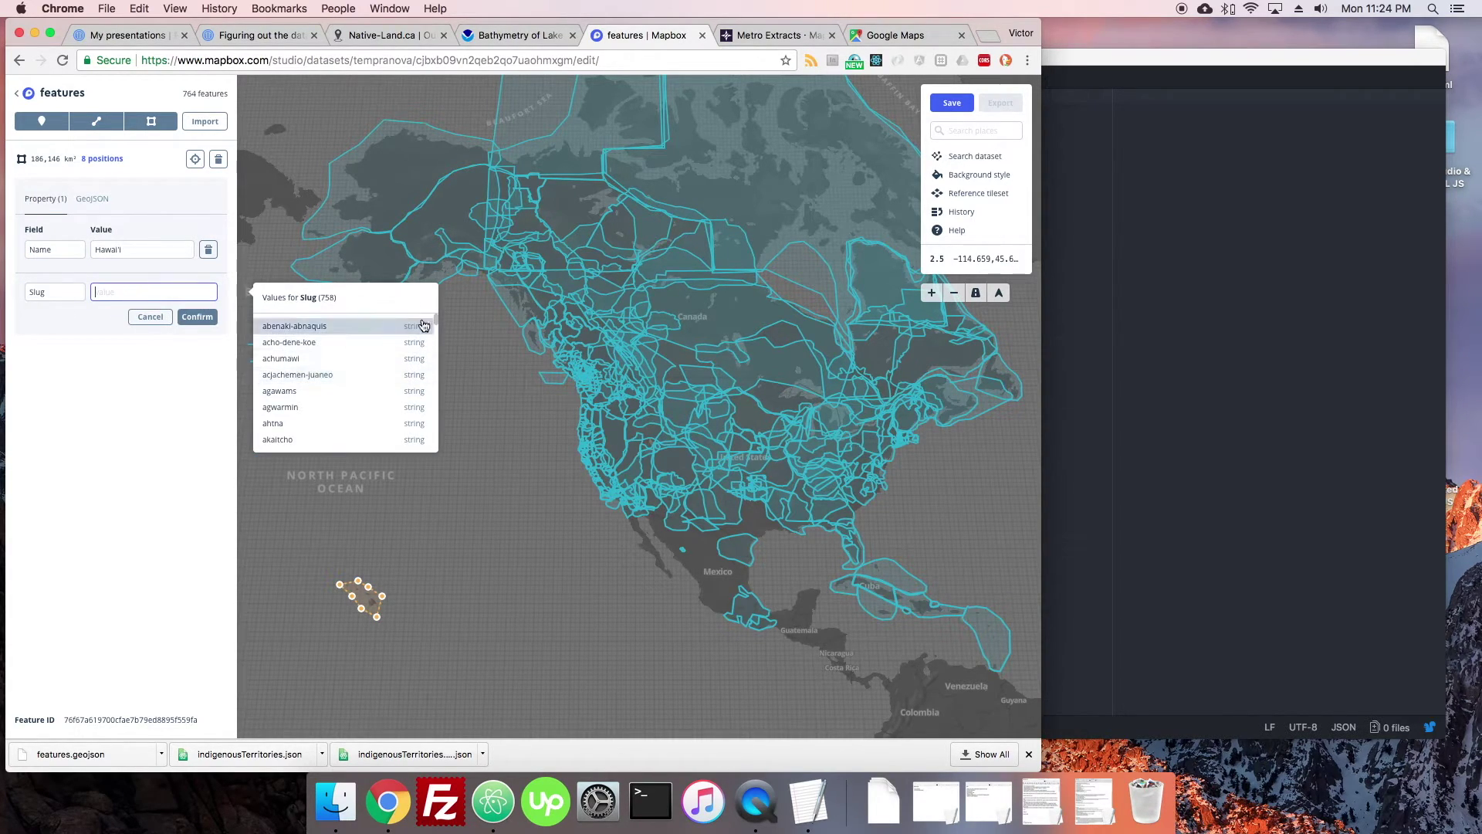
key("Return")
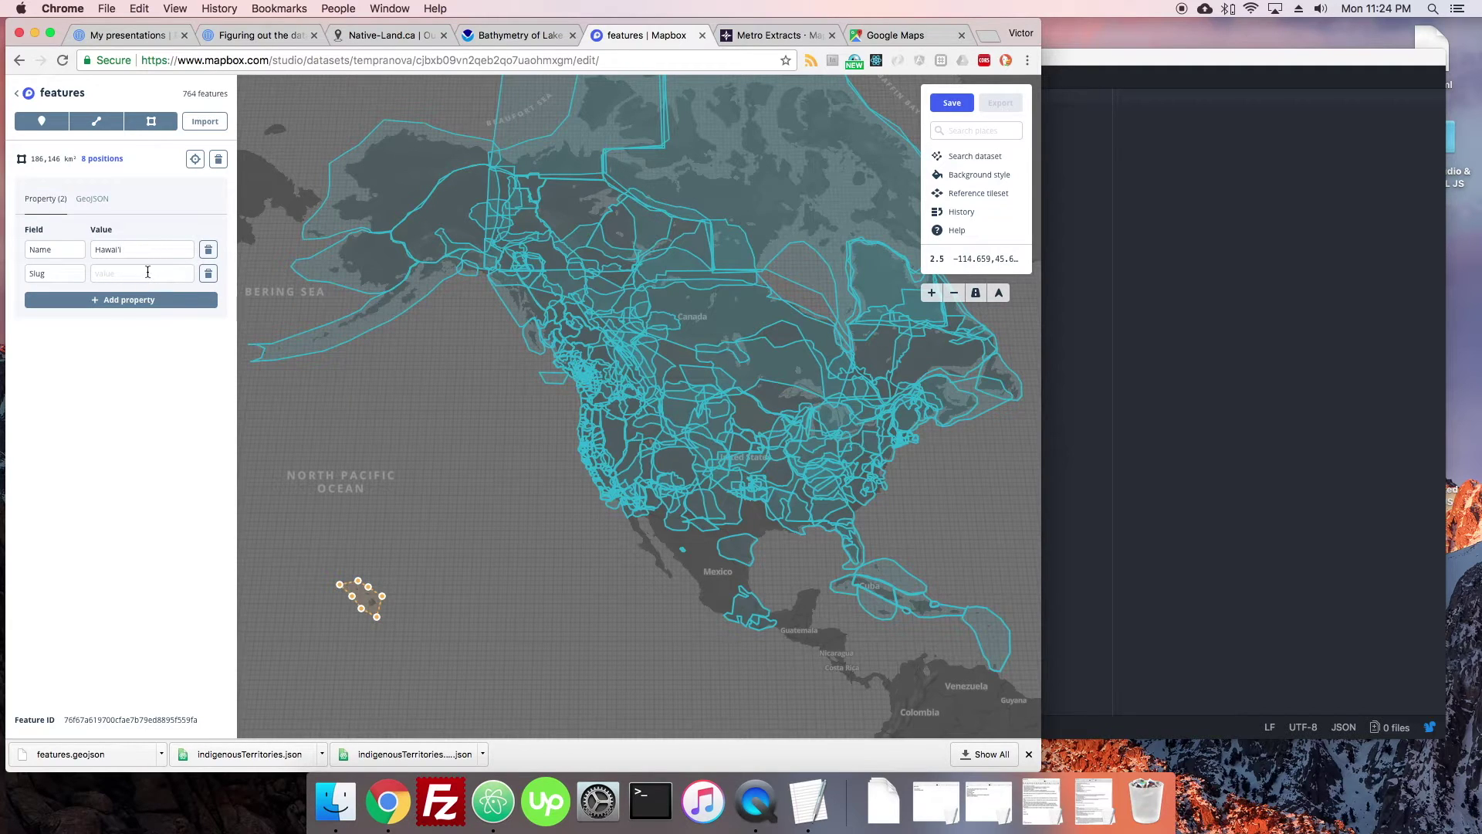
left_click(148, 272)
scroll(373, 324, "down", 5)
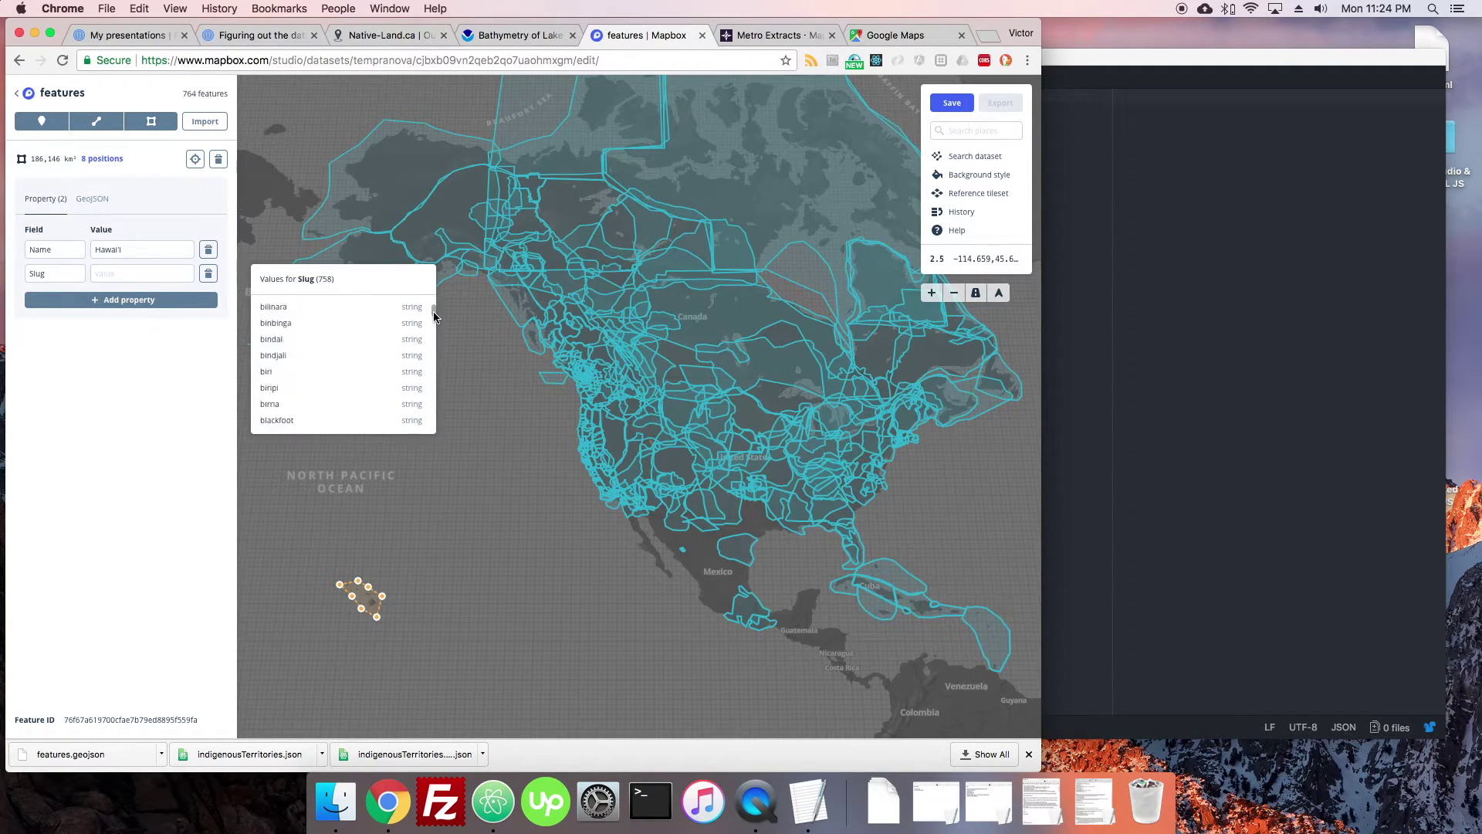
left_click_drag(434, 313, 430, 296)
left_click(207, 273)
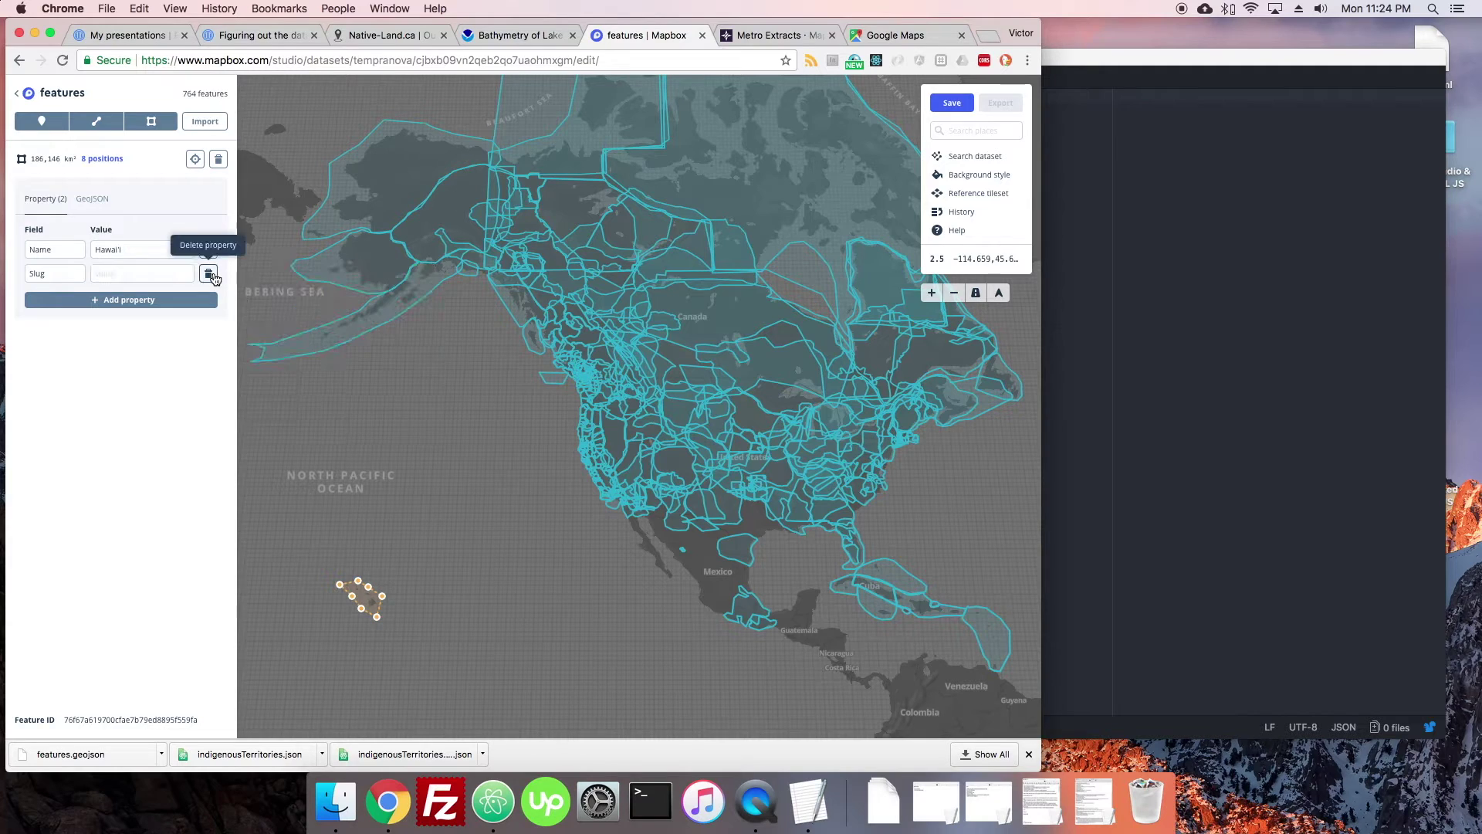
Clear the Name value of the Hawai'i polygon and deselect the polygon
left_click(70, 253)
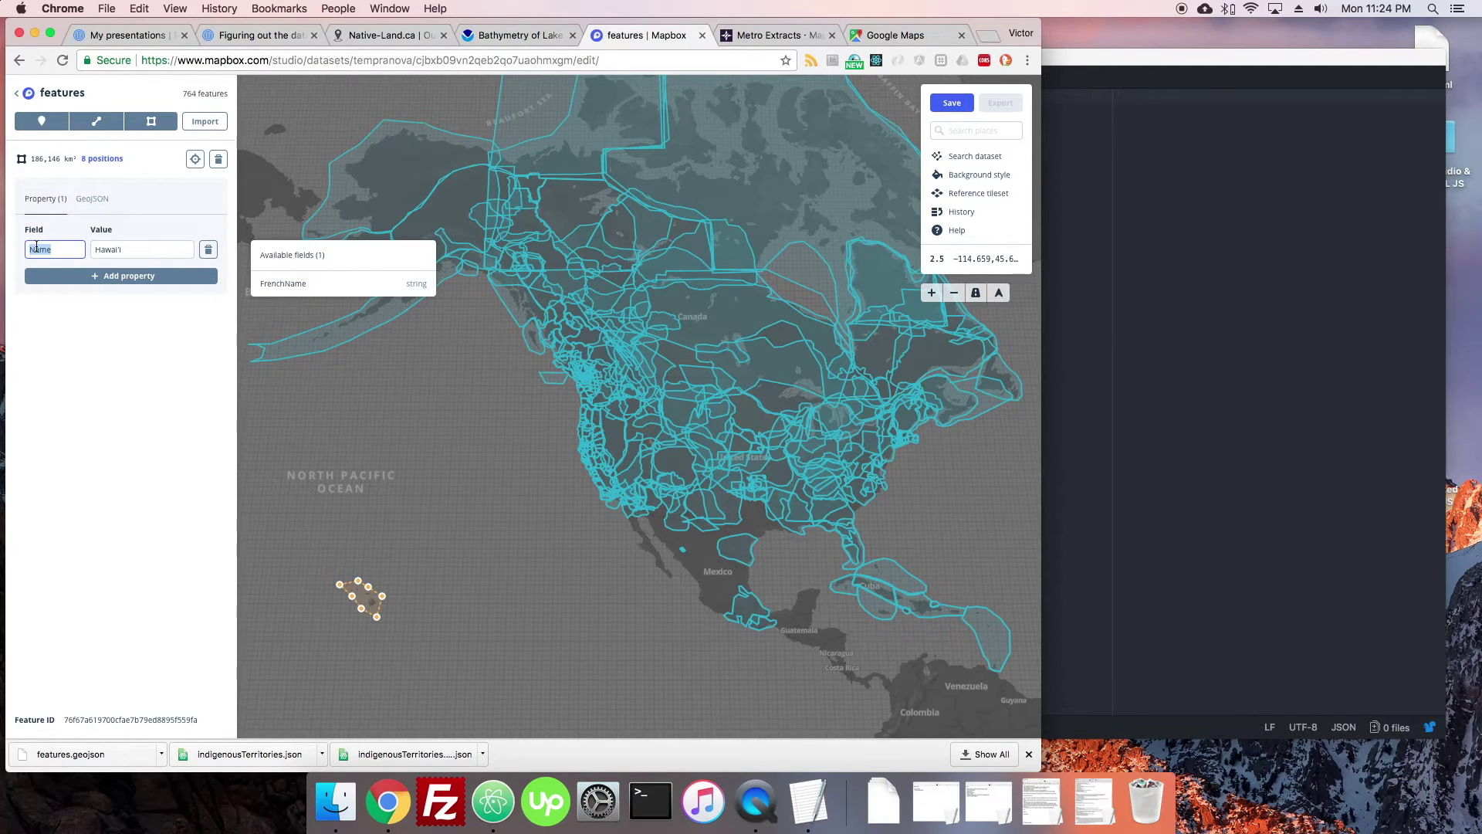
key("BackSpace")
left_click(121, 251)
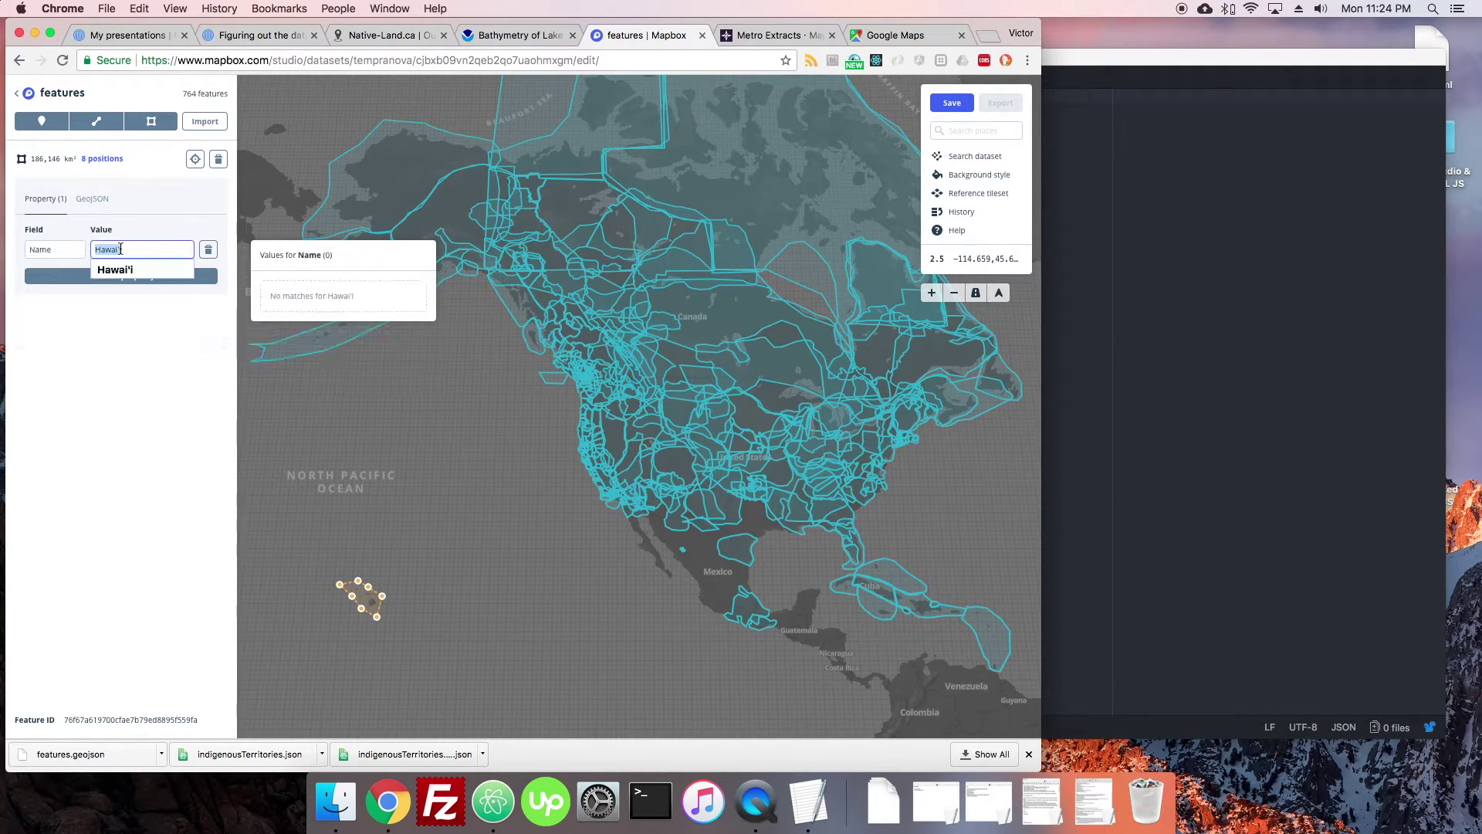
key("BackSpace")
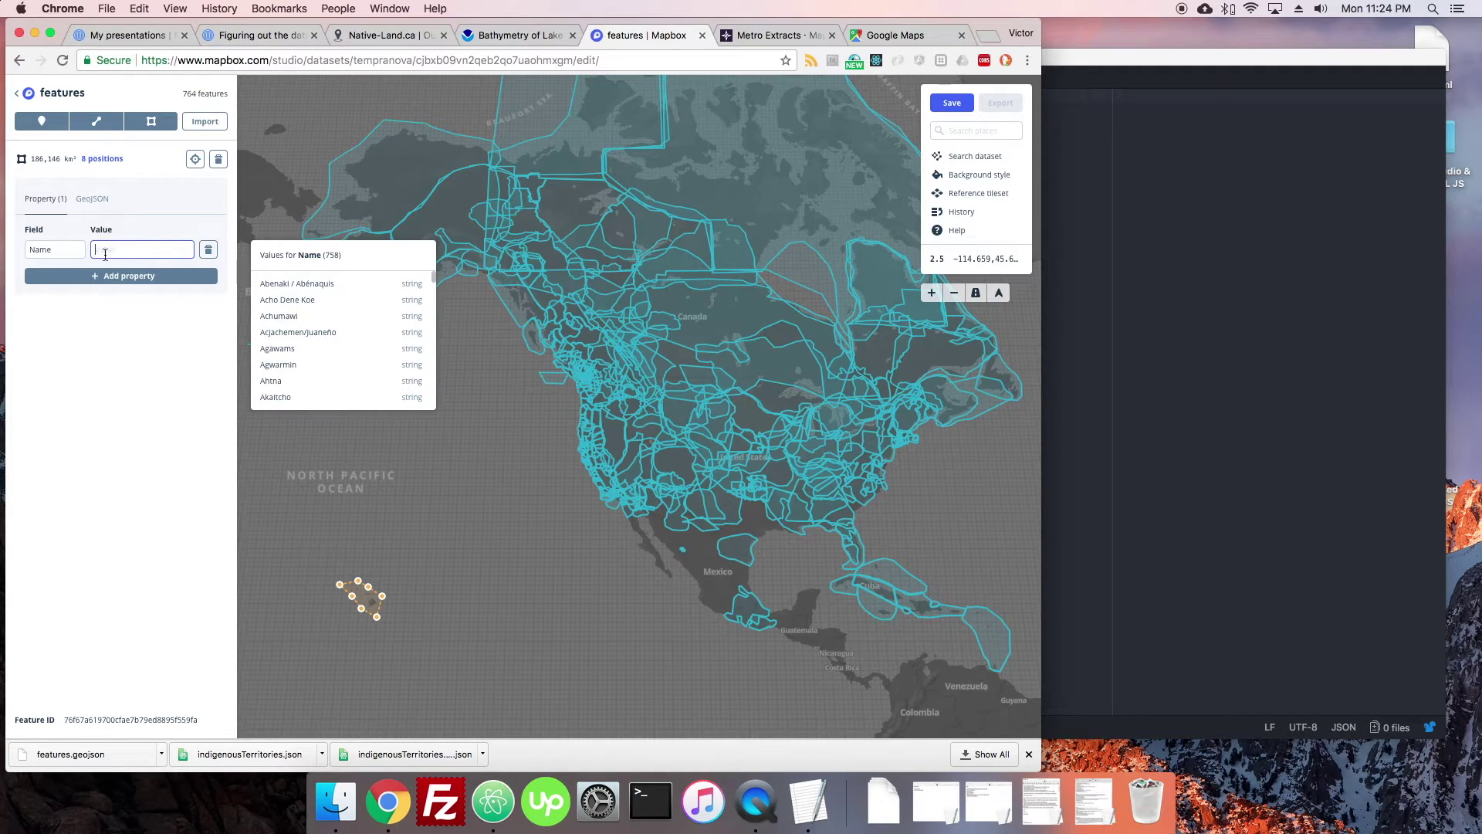
left_click(505, 371)
Inspect the properties of the Gitxsan territory in western Canada and check the feature import options without importing a file
left_click_drag(570, 298, 402, 272)
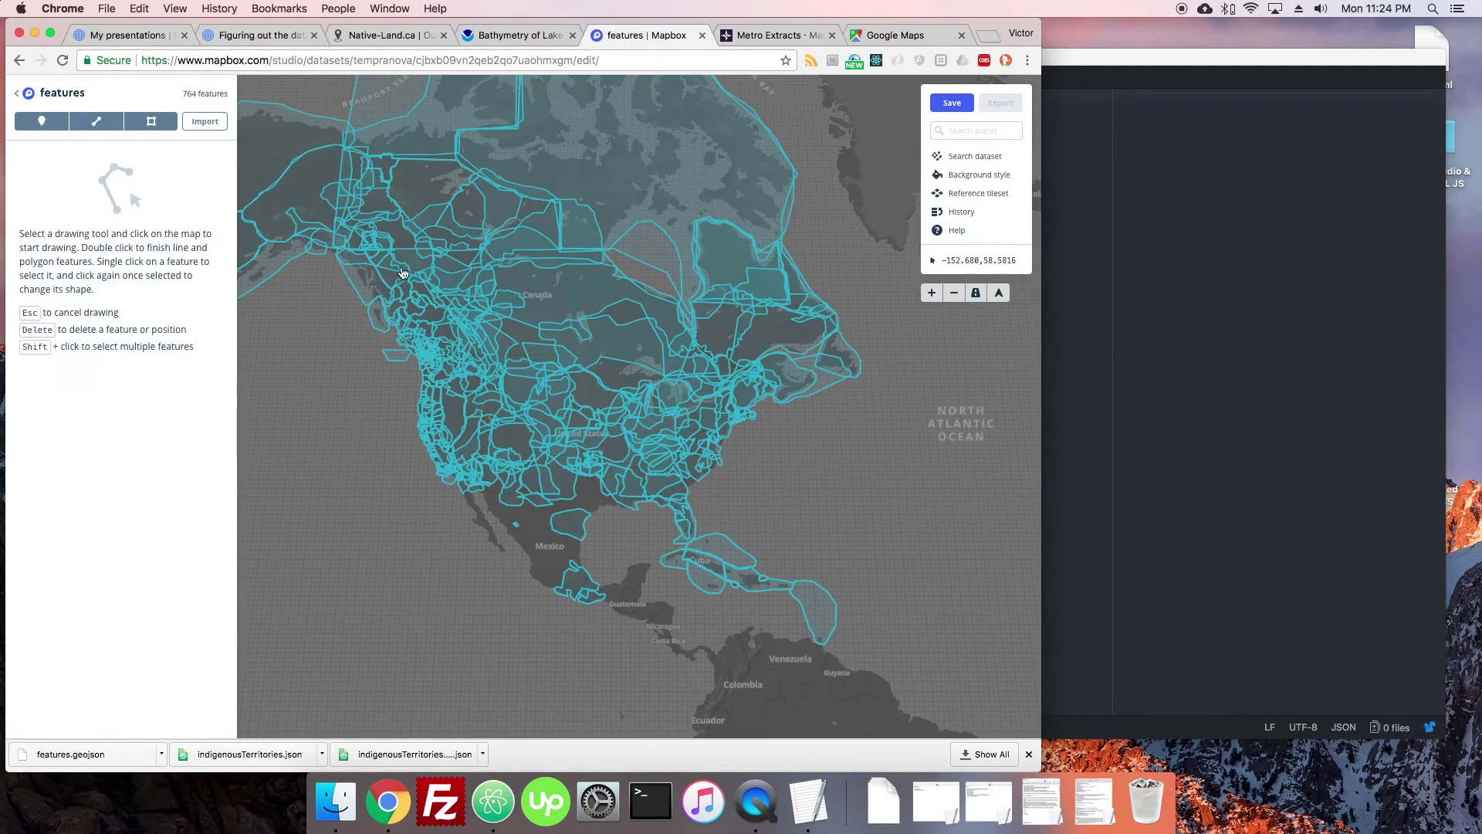
left_click(402, 273)
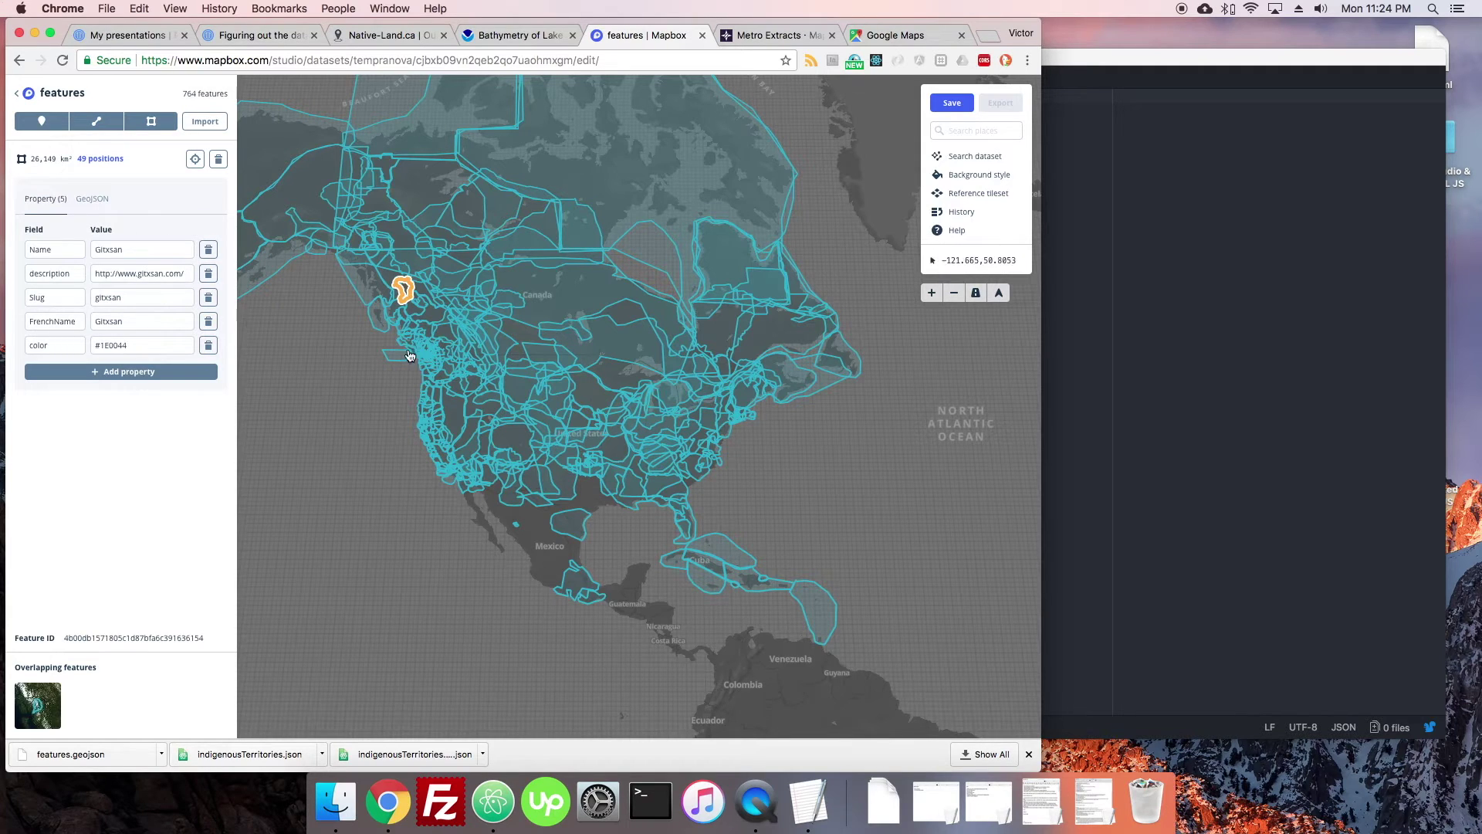
scroll(359, 369, "down", 3)
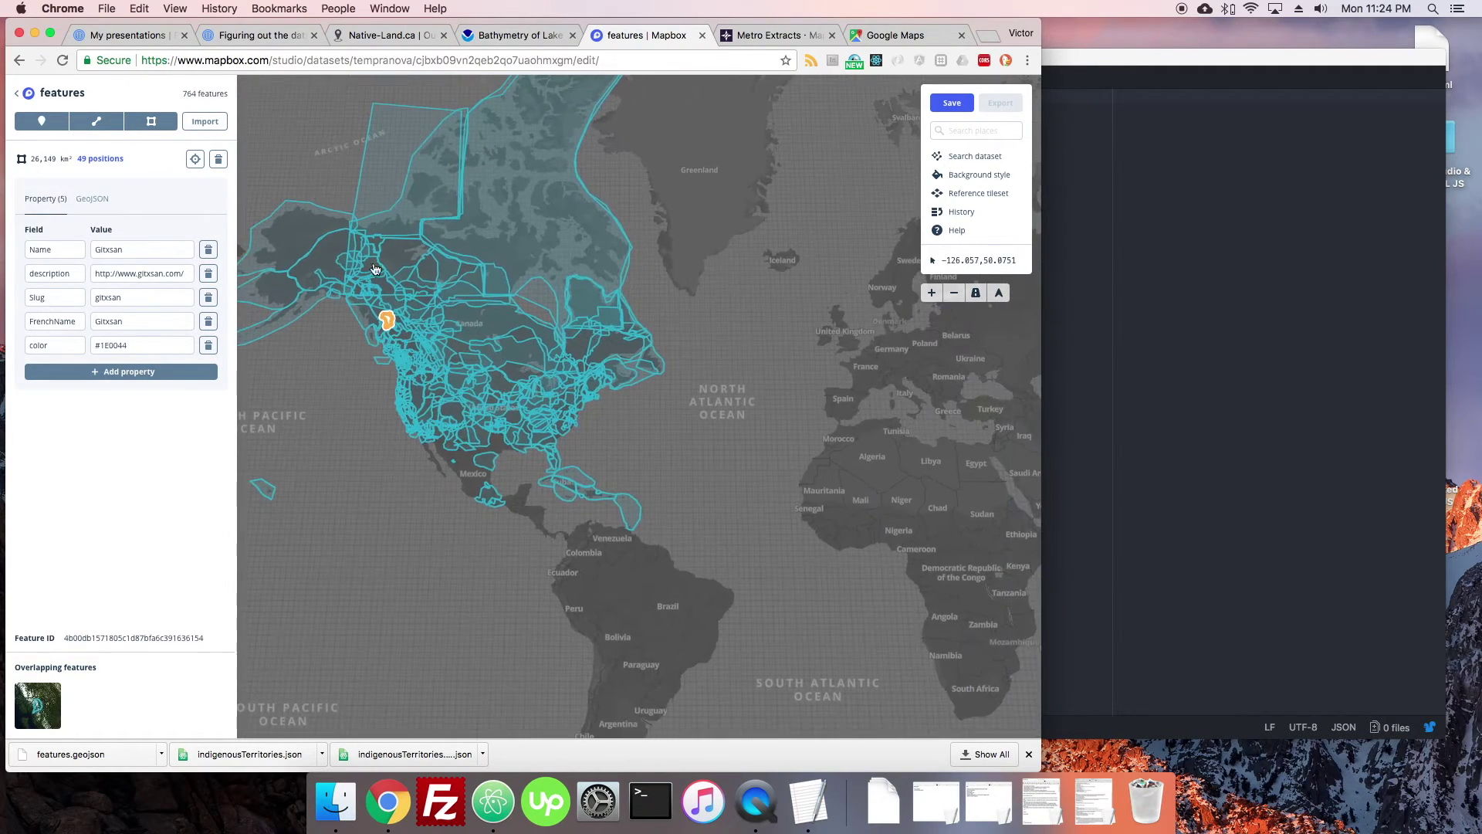
left_click(711, 364)
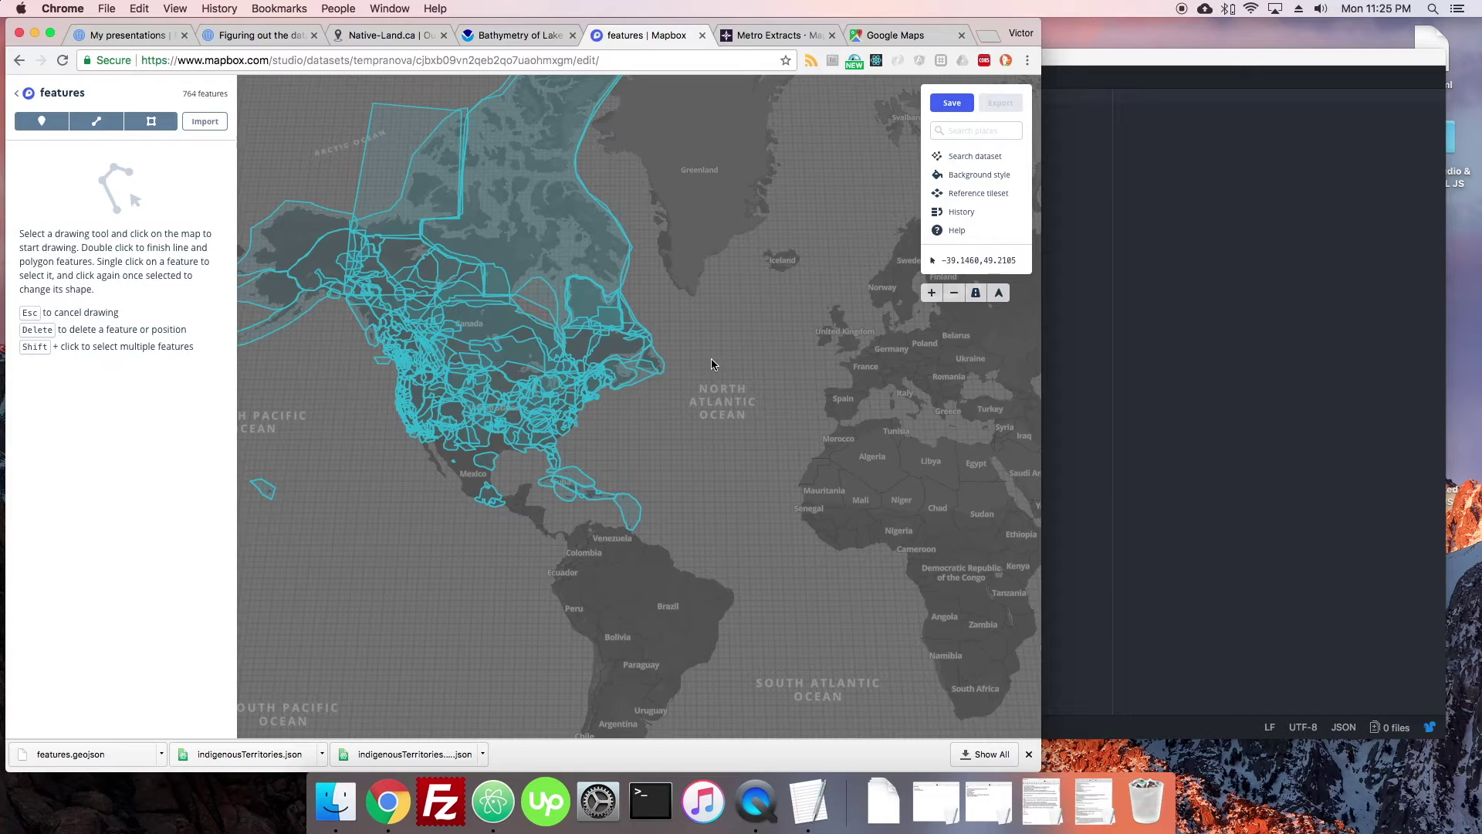
left_click(205, 122)
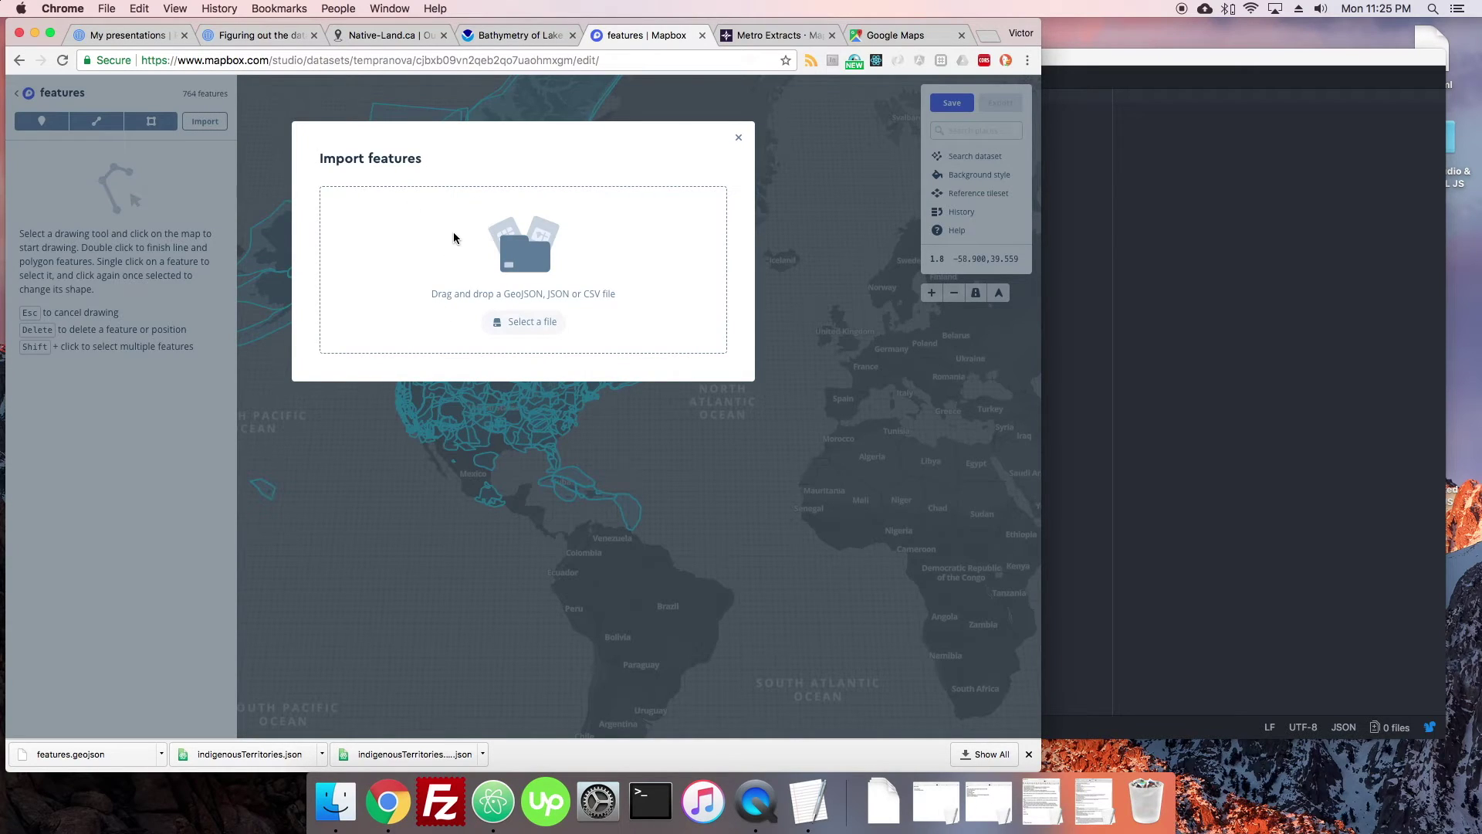
left_click(735, 147)
View the territory polygons covering Australia, and return the map to the Atlantic between the Americas and Africa
left_click_drag(751, 387, 496, 102)
left_click_drag(589, 333, 384, 284)
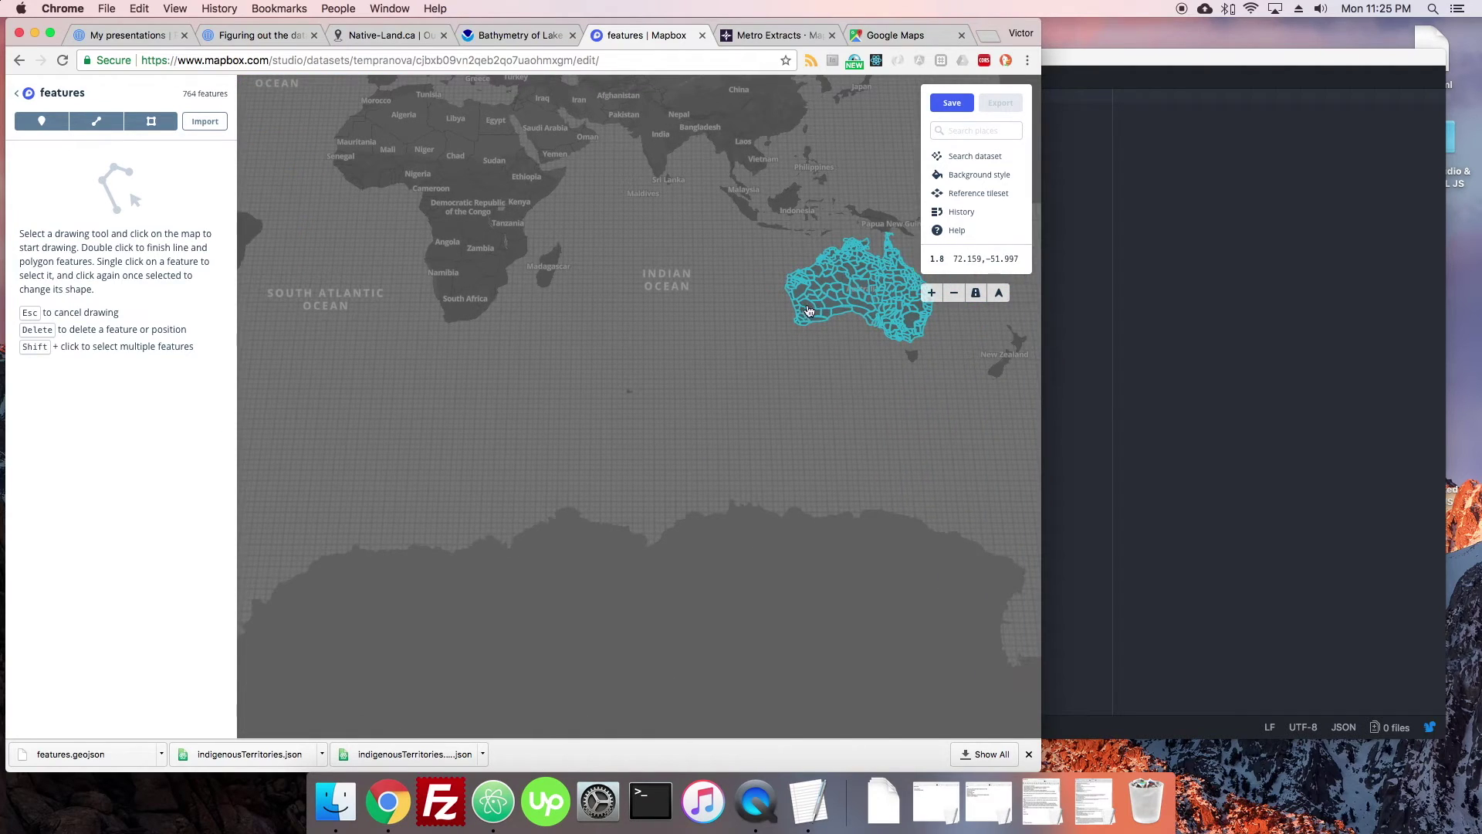
left_click_drag(741, 378, 743, 408)
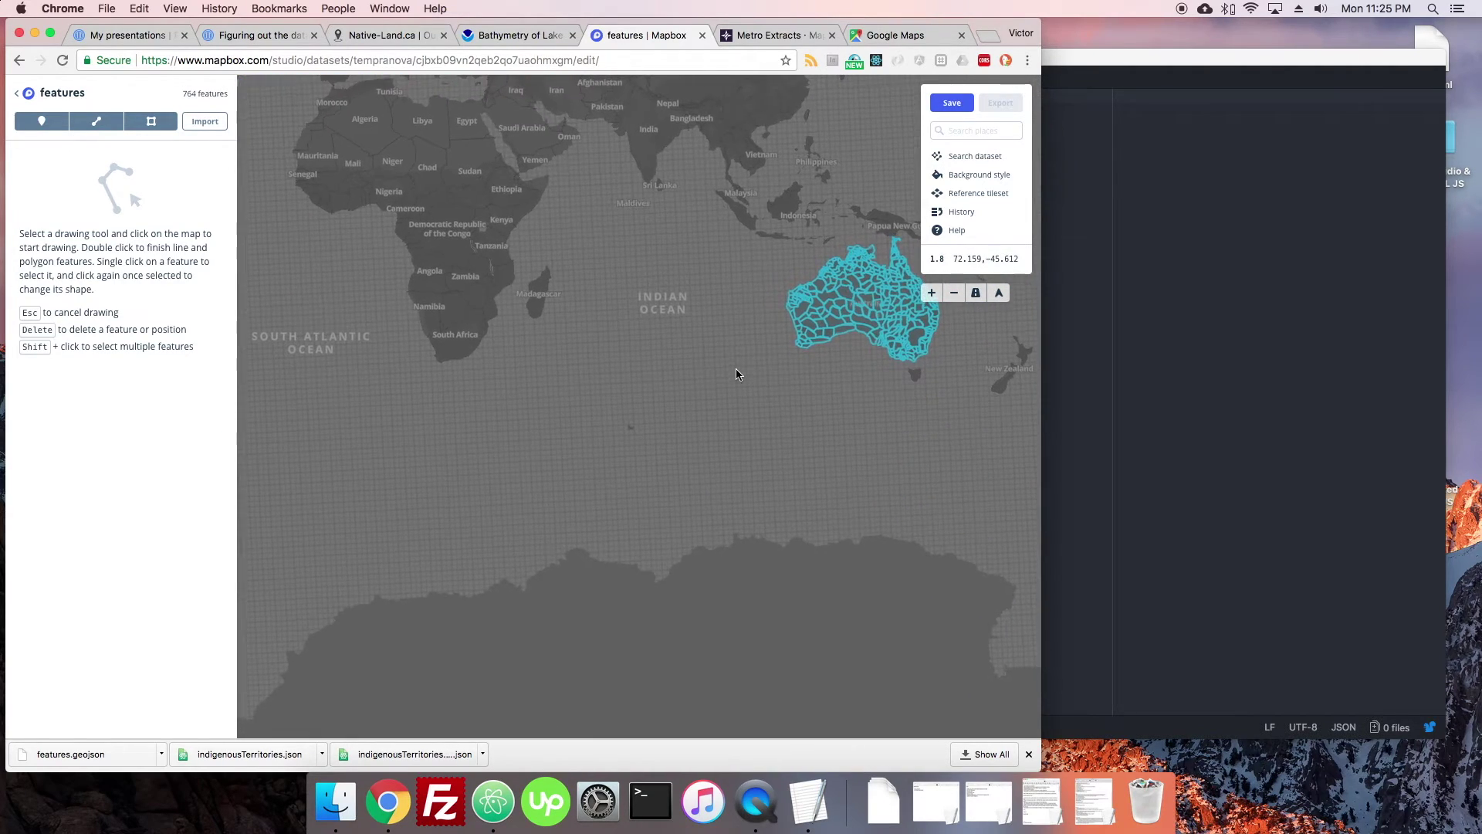
left_click_drag(652, 281, 795, 455)
left_click_drag(476, 265, 641, 347)
left_click_drag(683, 425, 864, 363)
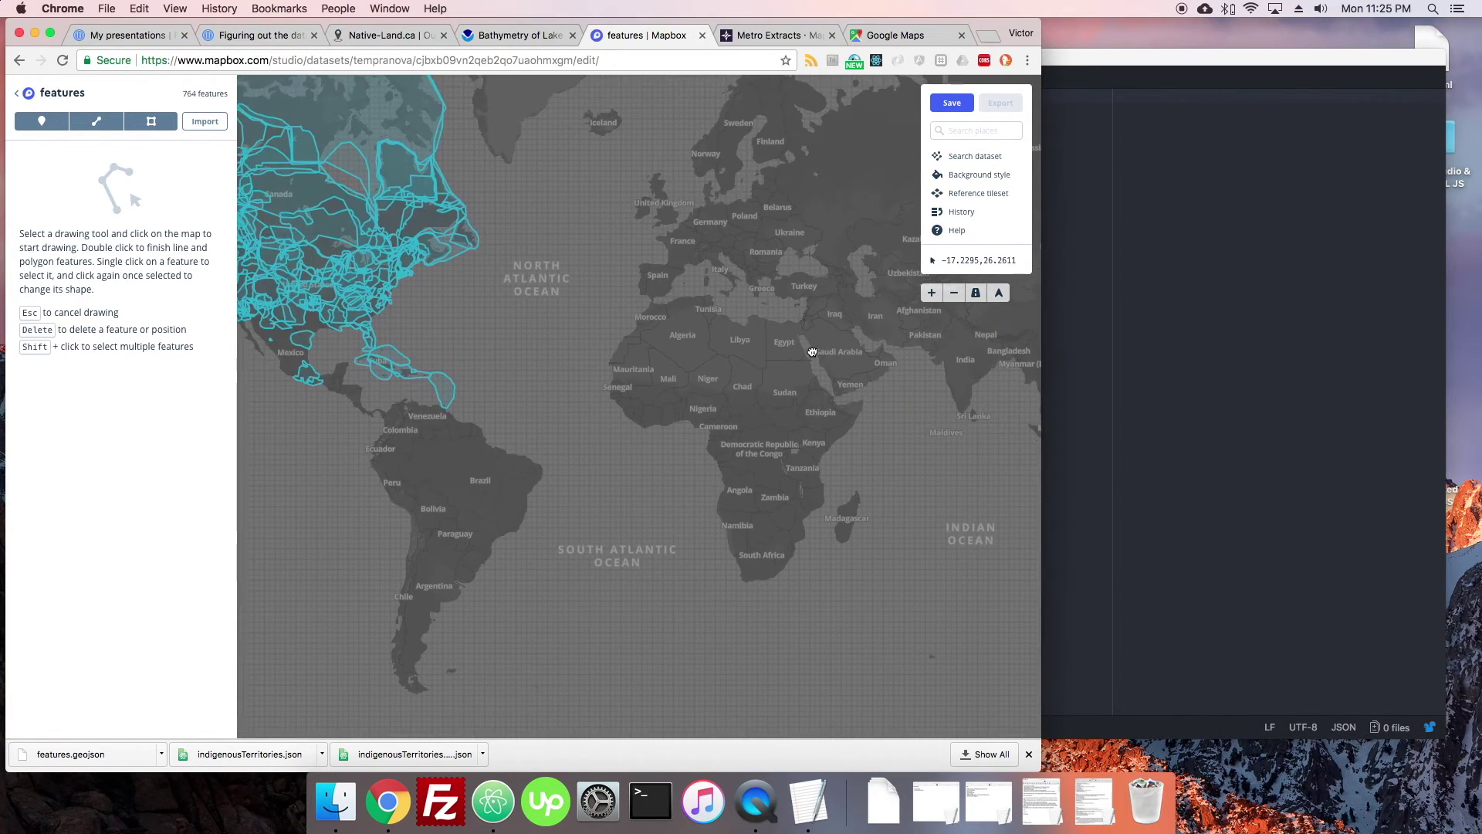
Leave the dataset editor without saving the changes and delete the features dataset, confirming the deletion
left_click(23, 102)
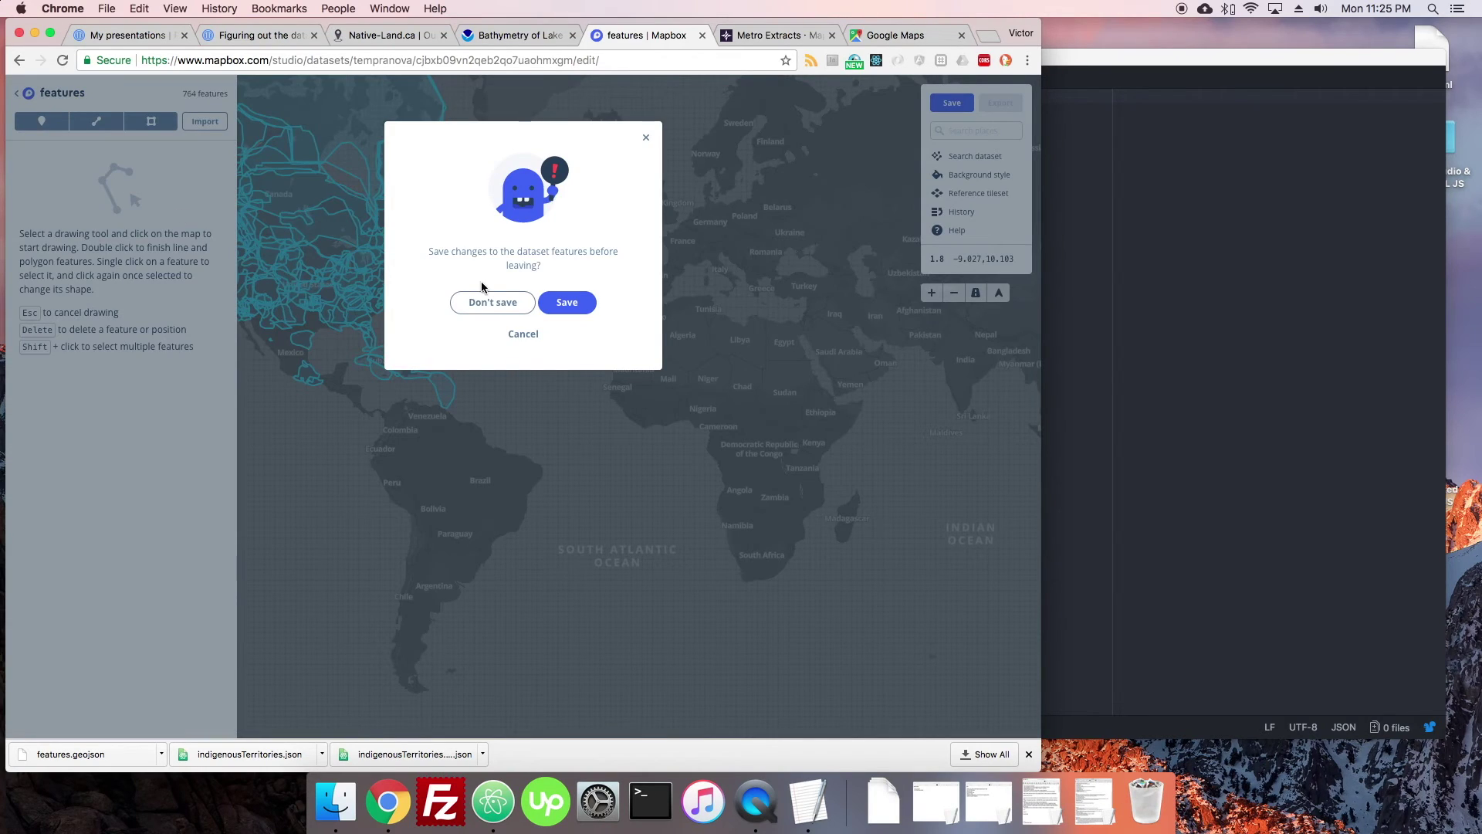
left_click(521, 308)
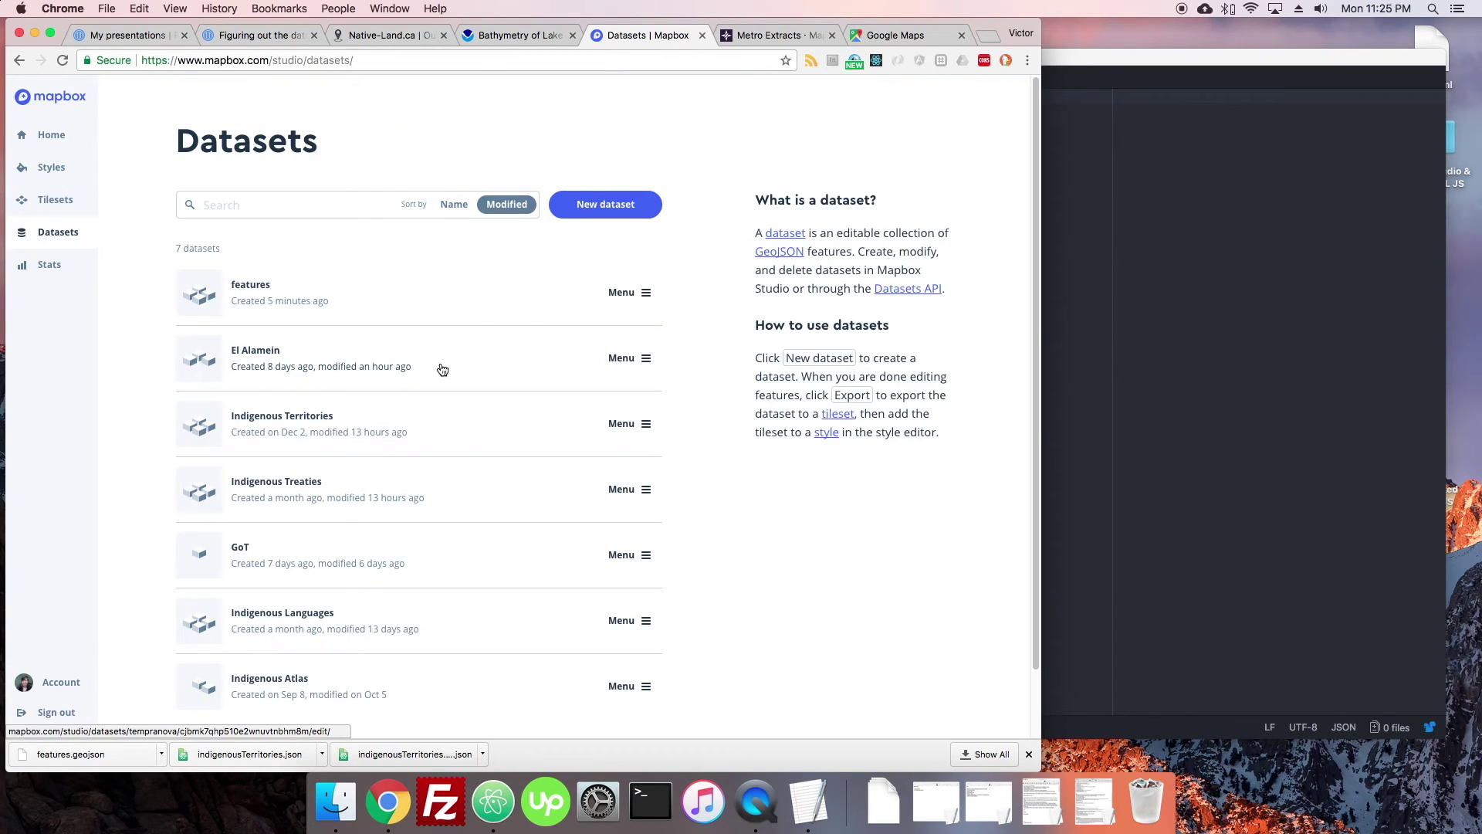
left_click(626, 301)
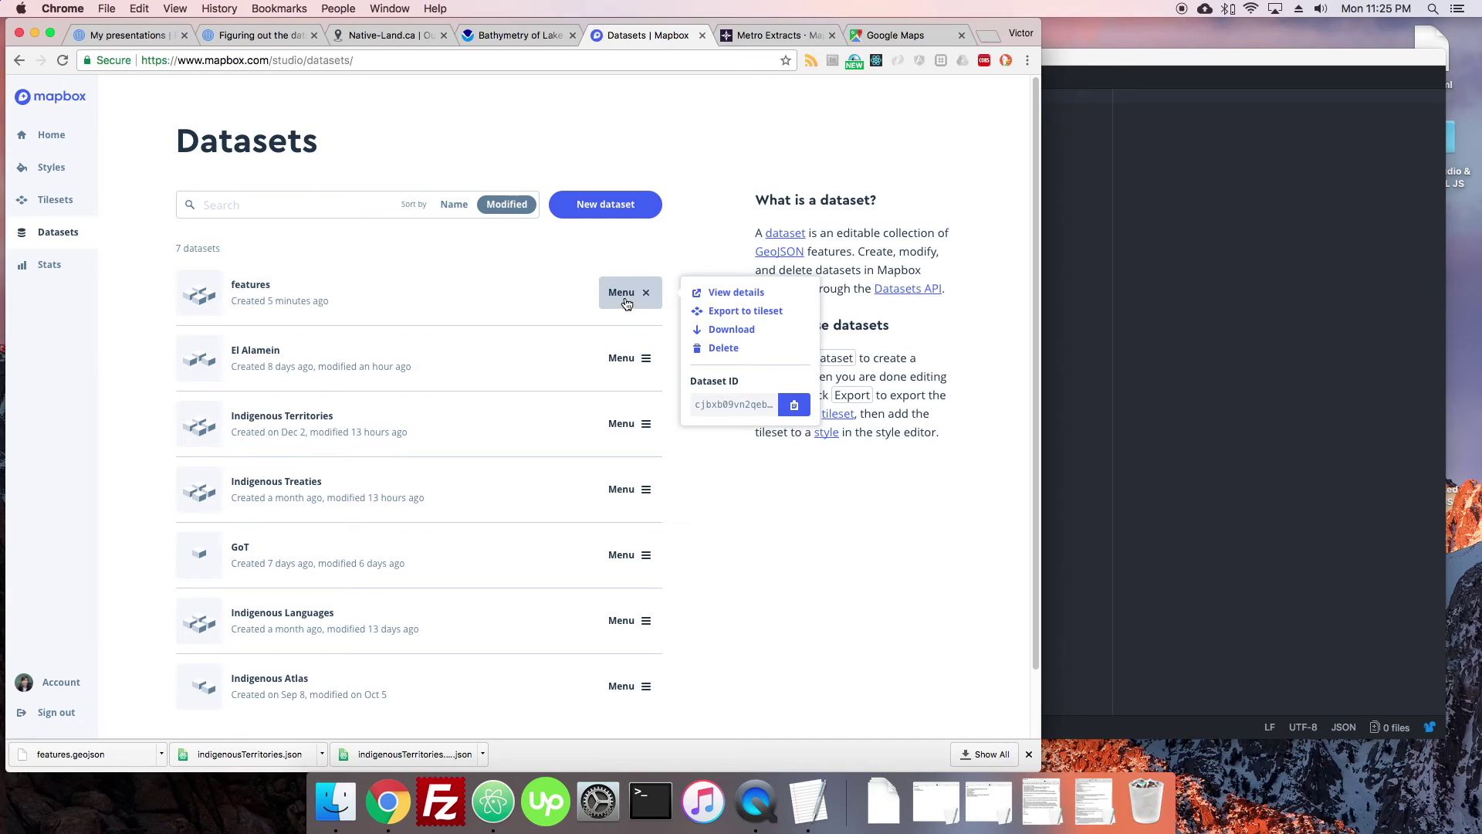
left_click(712, 348)
left_click(572, 329)
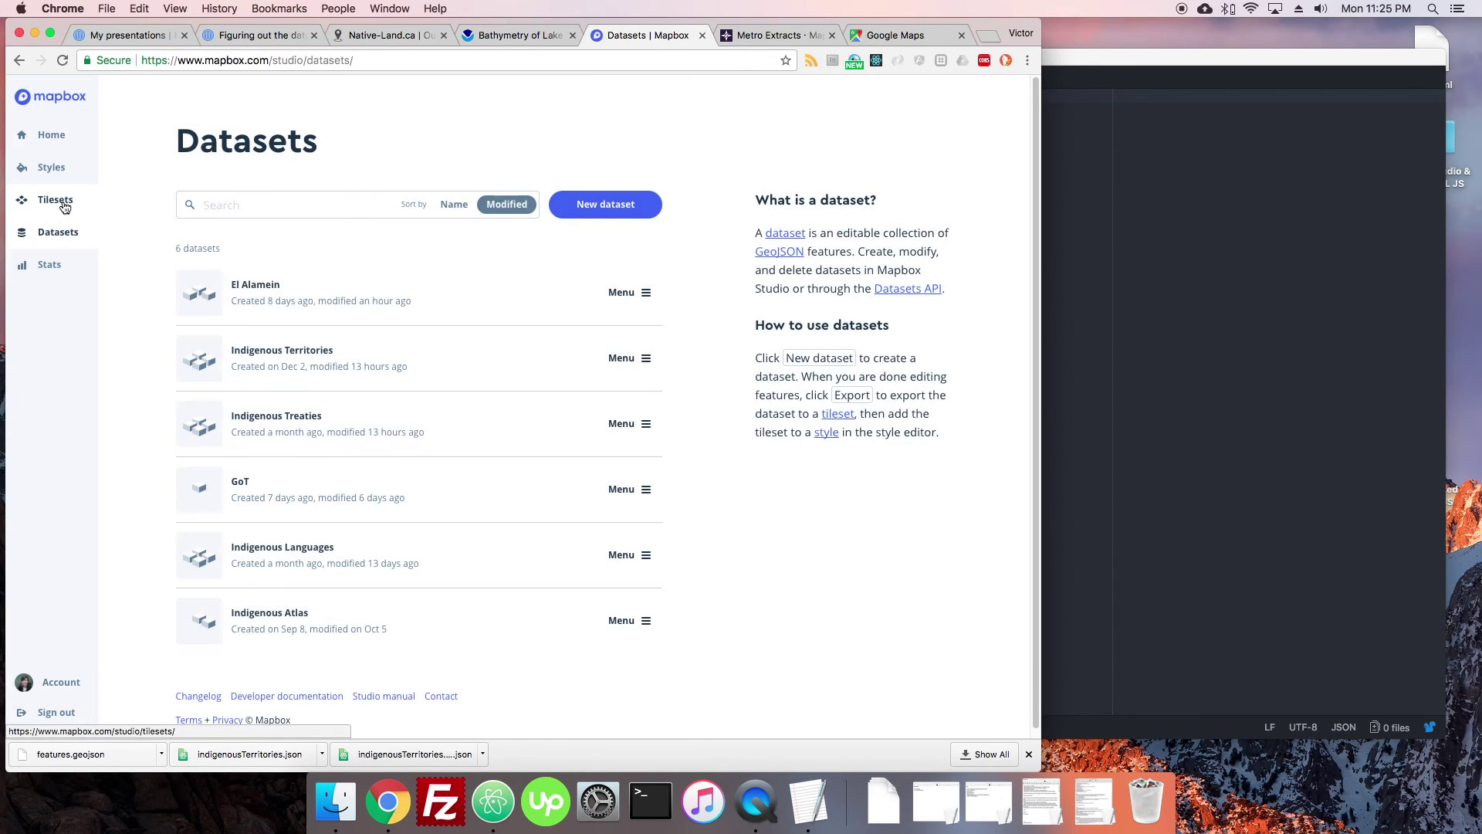
Open the list of tilesets
left_click(61, 201)
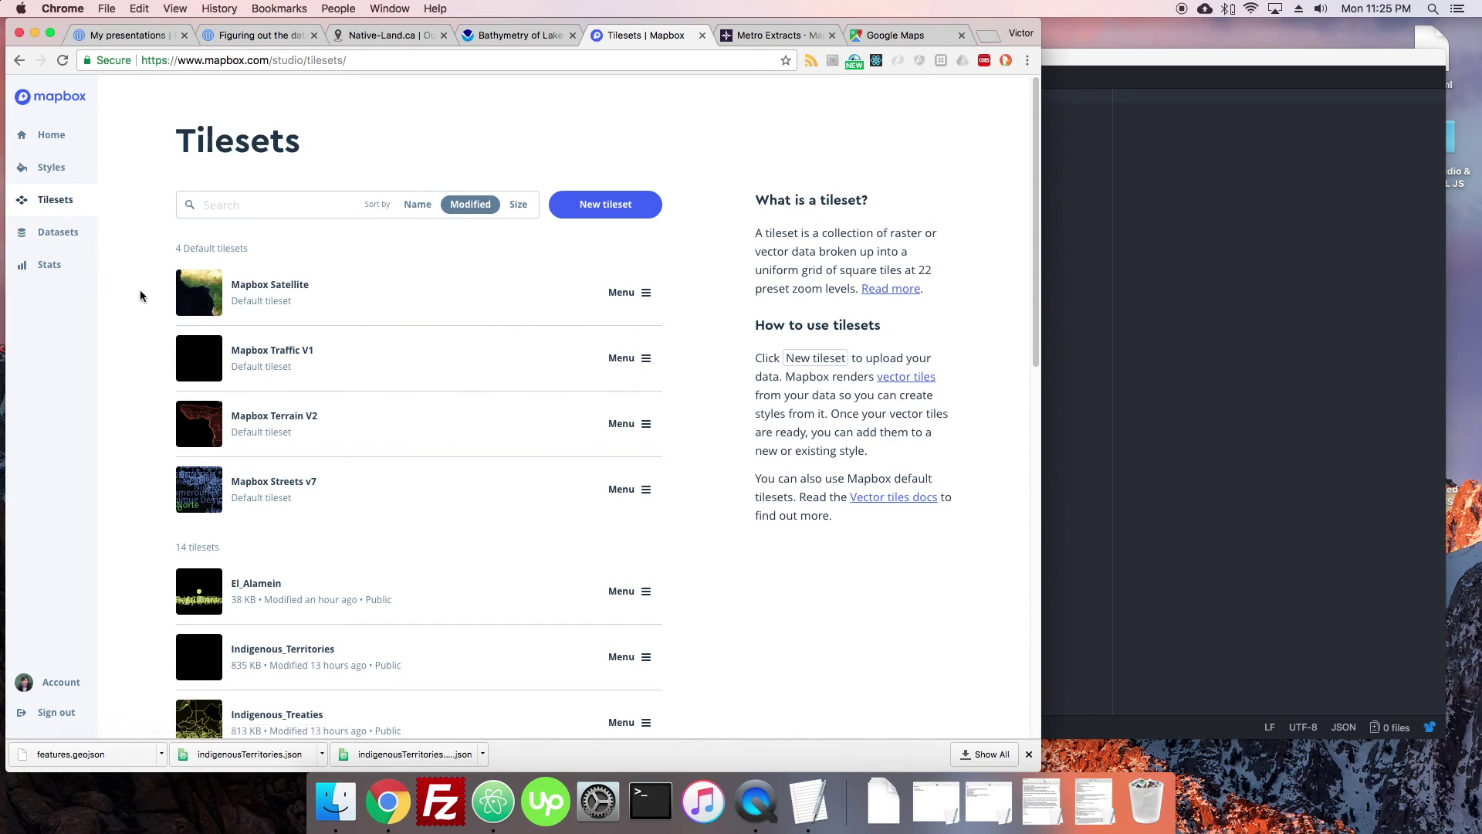